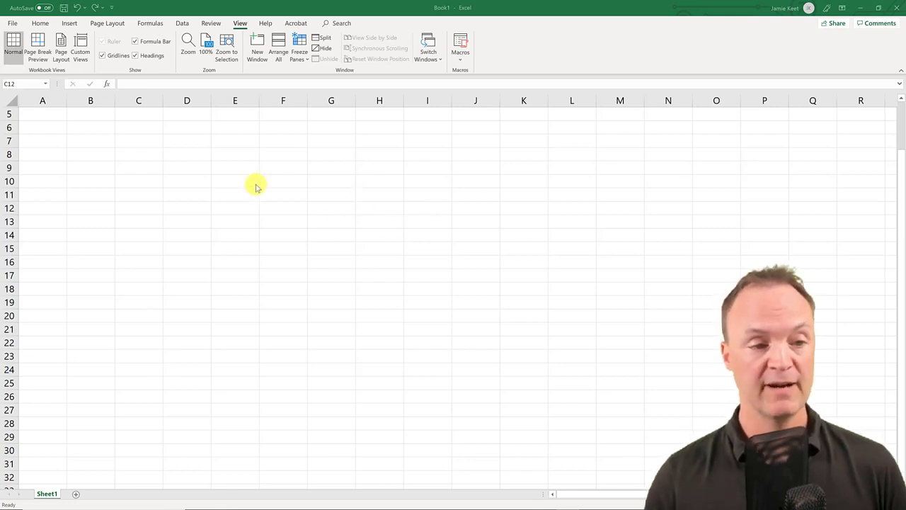
Enter Monday in C12, fill the weekday series down to C19, and fit column C's width to its contents.
click(131, 195)
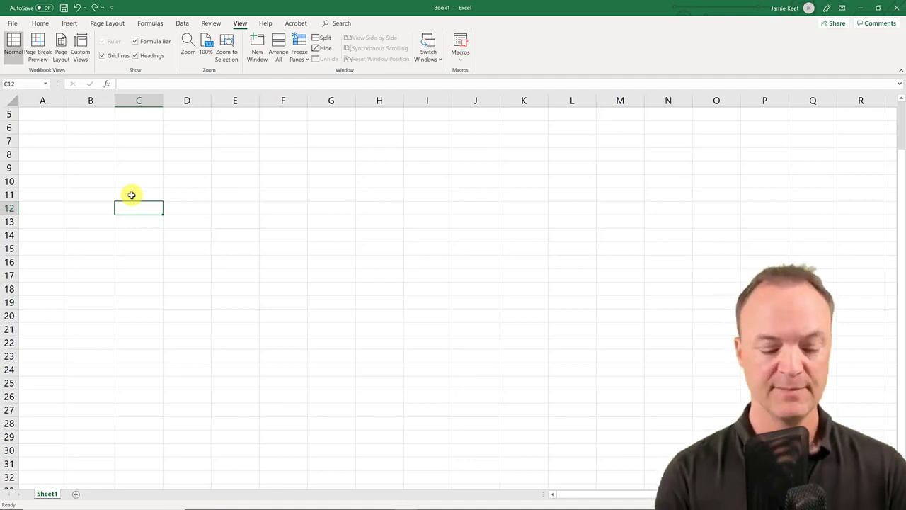
text(Monday)
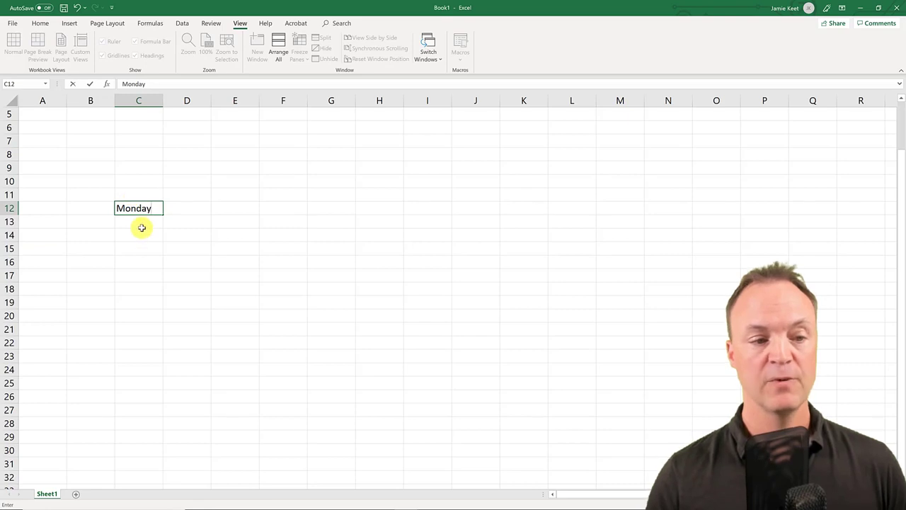
key(Return)
click(135, 211)
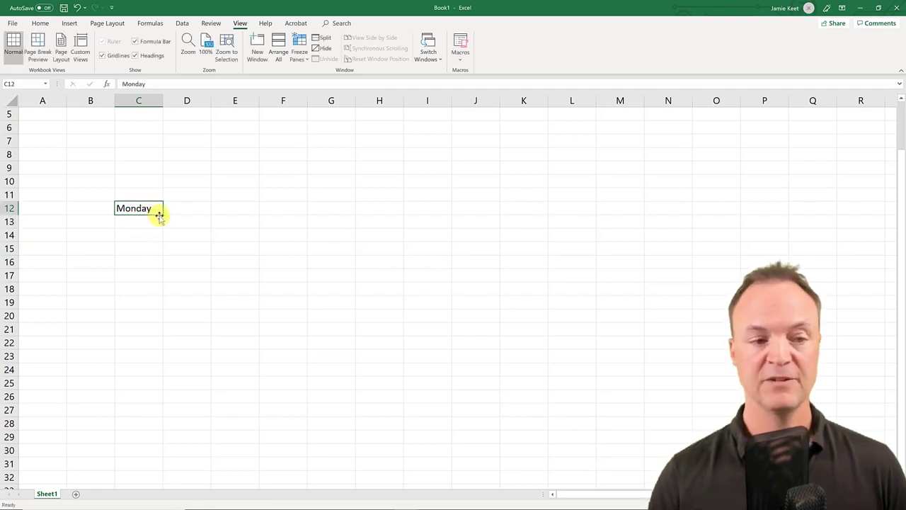
drag(161, 216, 154, 305)
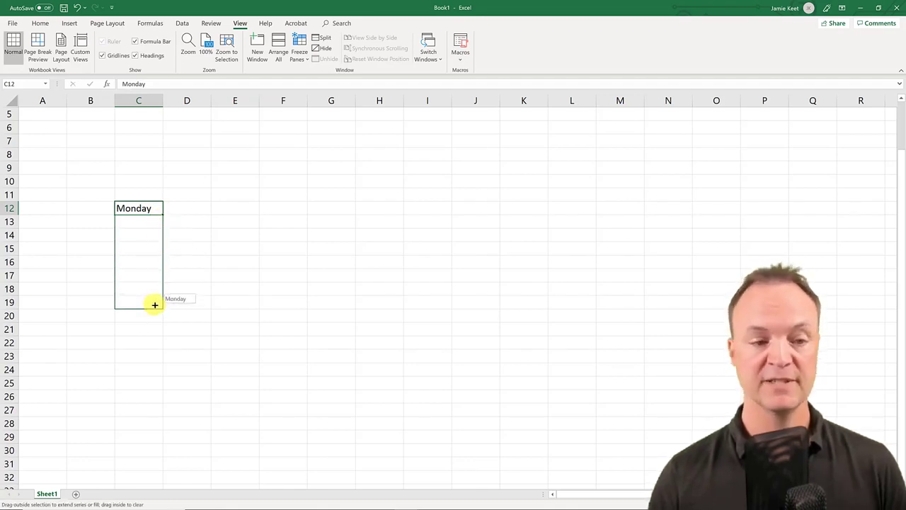
drag(154, 304, 155, 305)
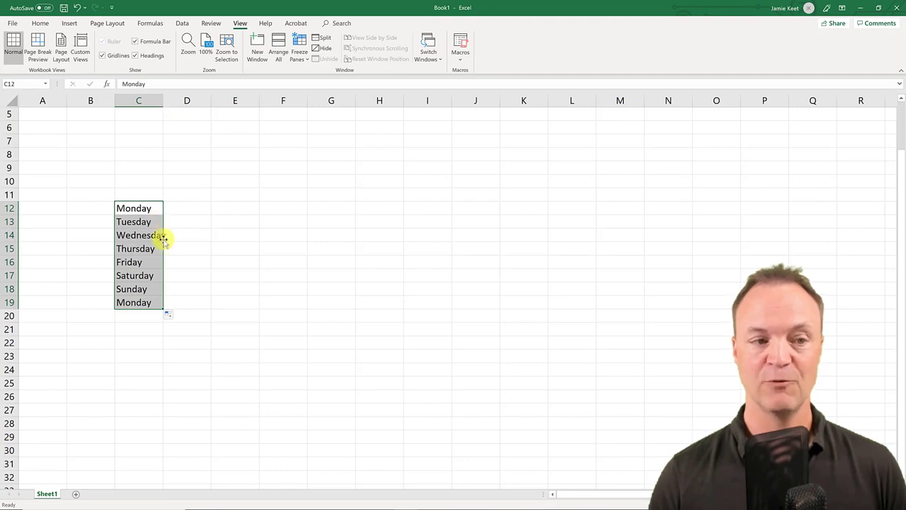
double_click(162, 101)
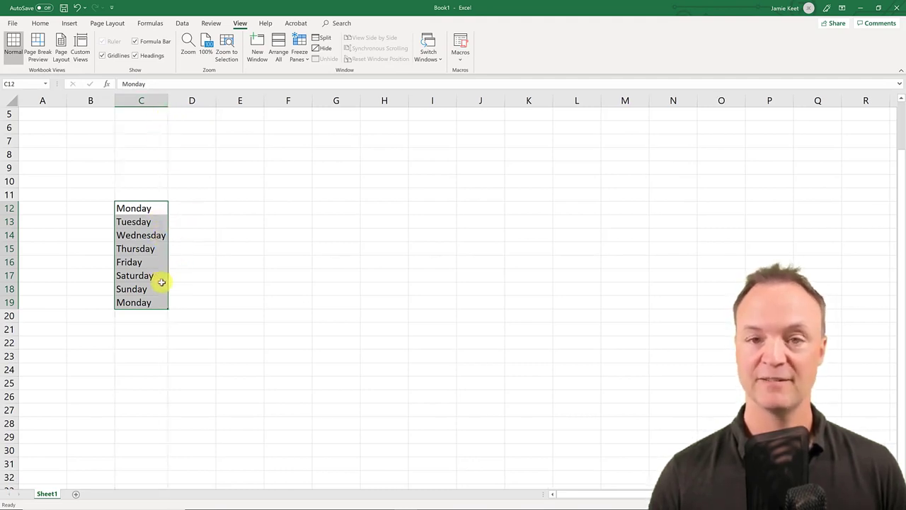
Enter Mon in D12 and fill the abbreviated weekday series down to D19.
click(202, 208)
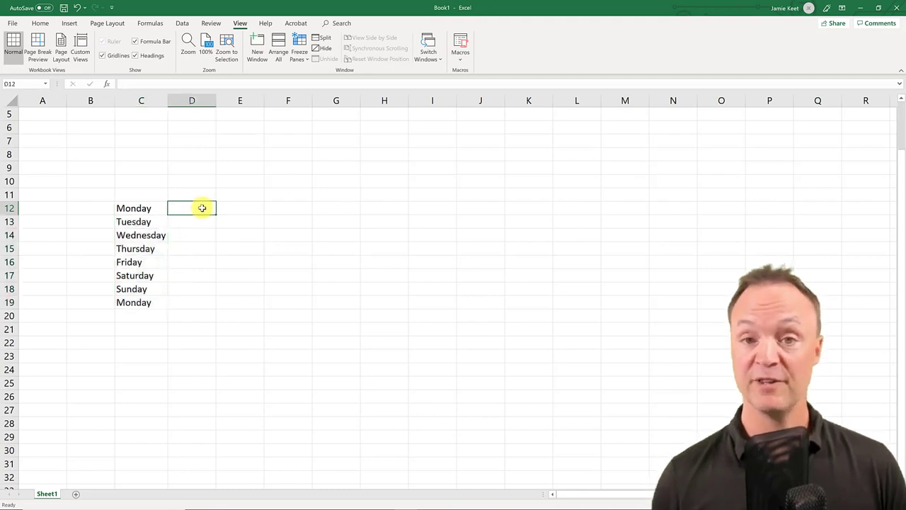
text(Mon)
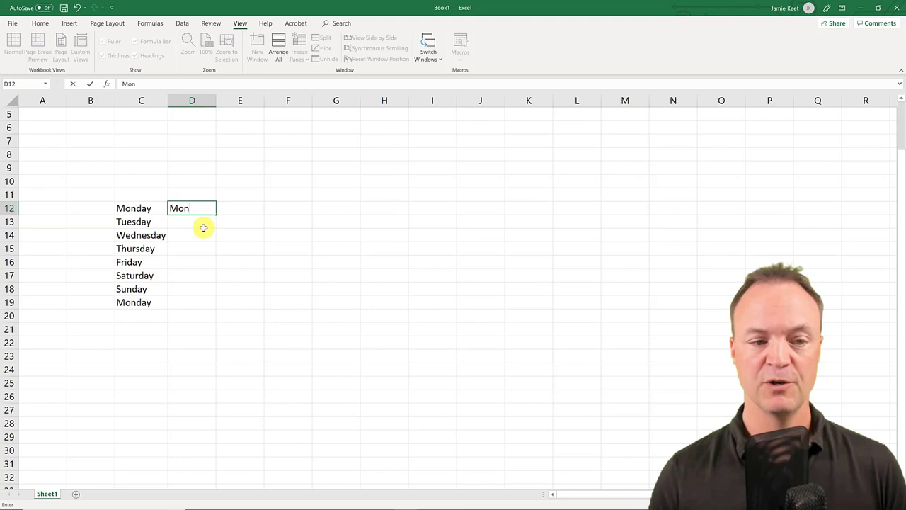
key(Return)
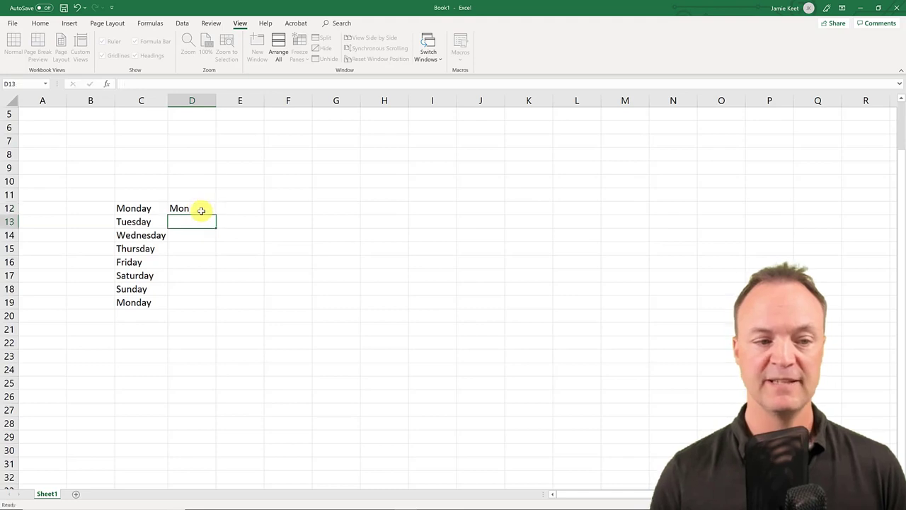
click(204, 209)
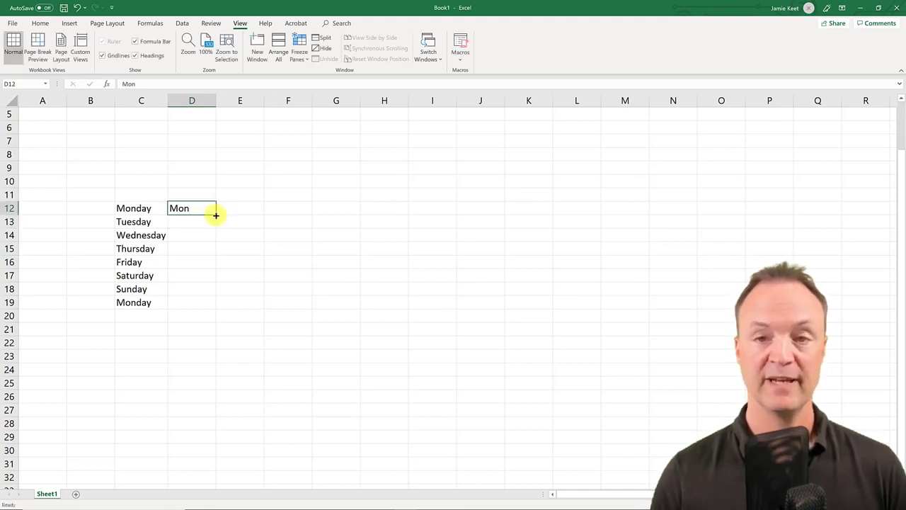
drag(217, 216, 201, 308)
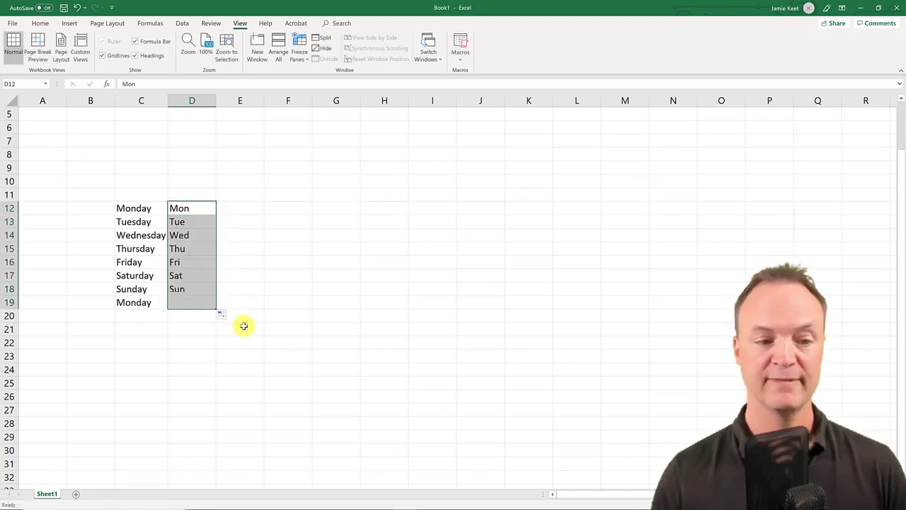
Enter Jan in E12 and fill the abbreviated month series down to E19.
click(250, 210)
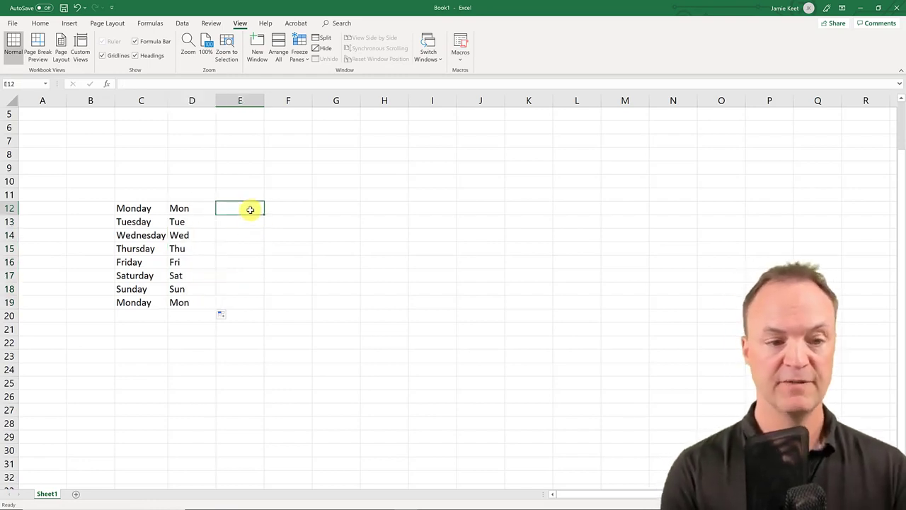
text(Jan)
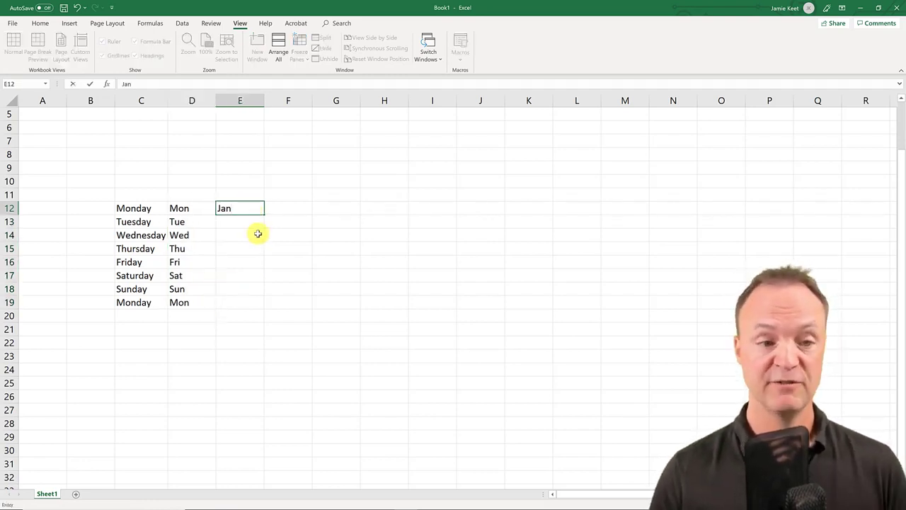
key(Return)
key(Return)
click(243, 210)
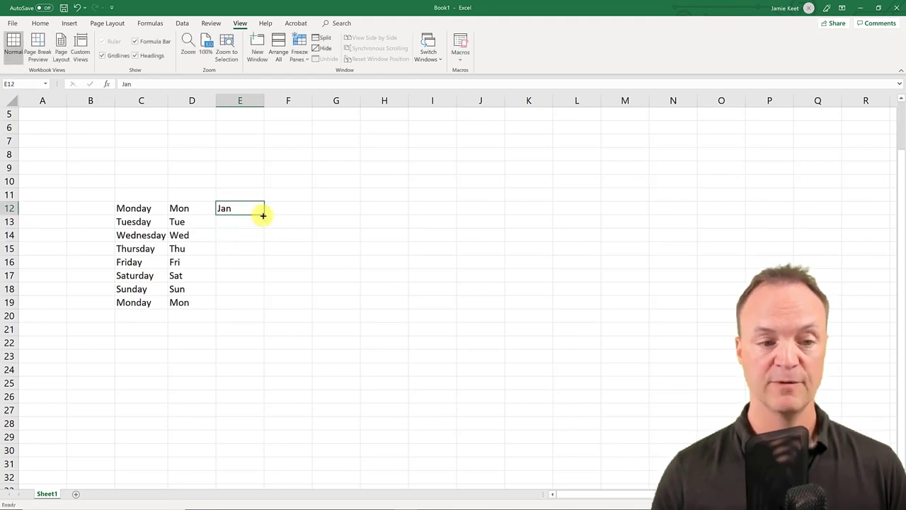
drag(263, 214, 255, 310)
click(353, 332)
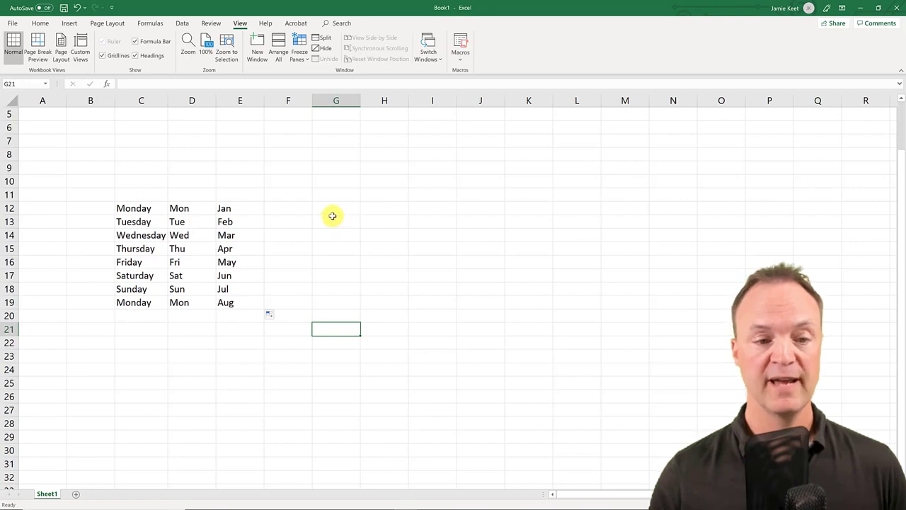
Enter Mon in F12, fill the weekday series across to J12, and clear those cells again.
click(303, 211)
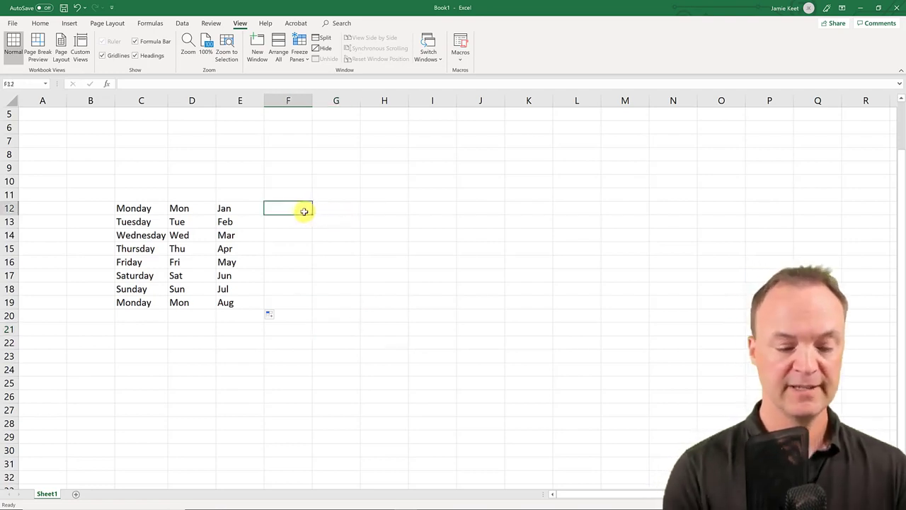
text(Mon)
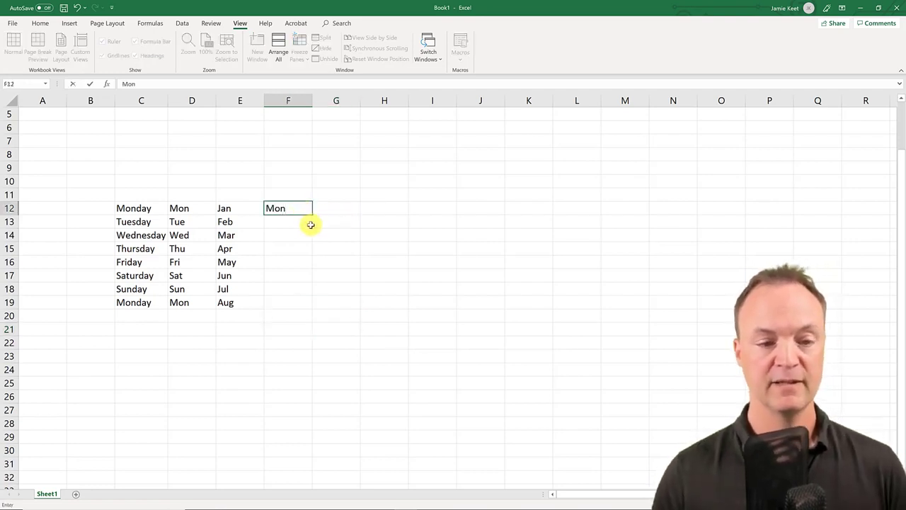
key(Return)
click(304, 210)
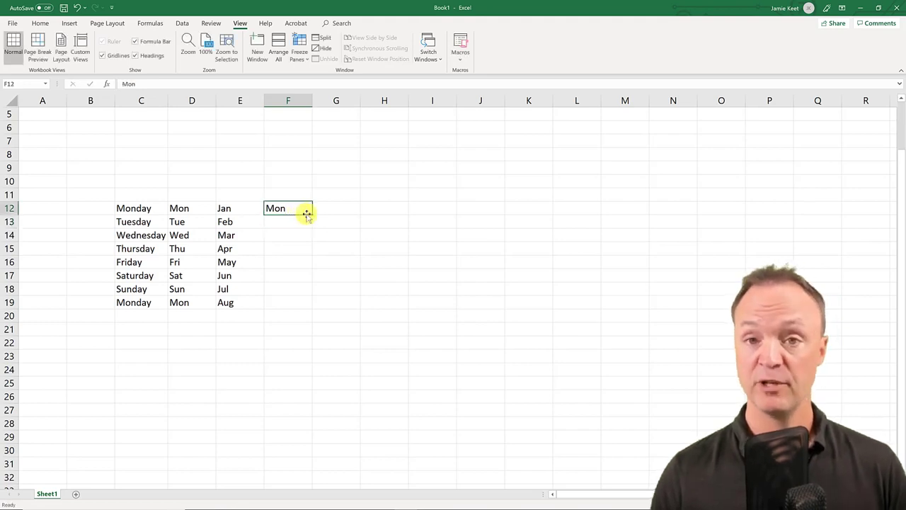
drag(312, 214, 468, 261)
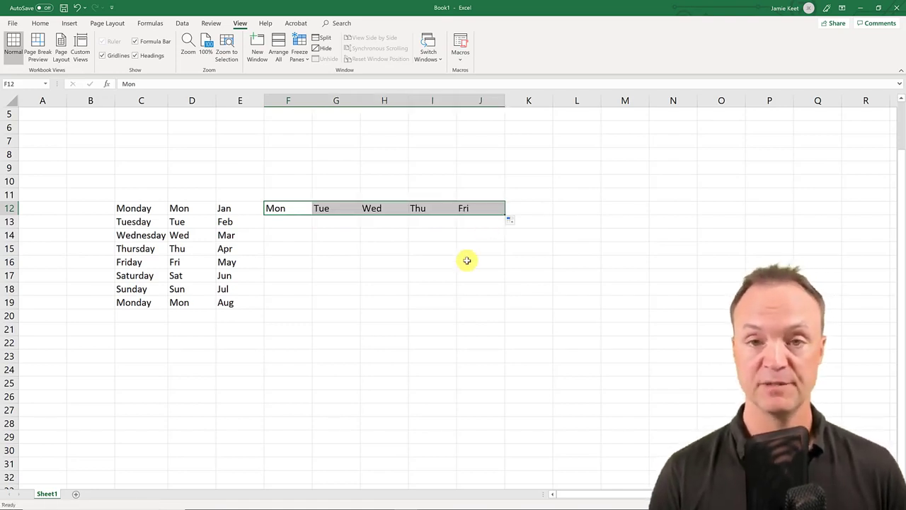
key(Delete)
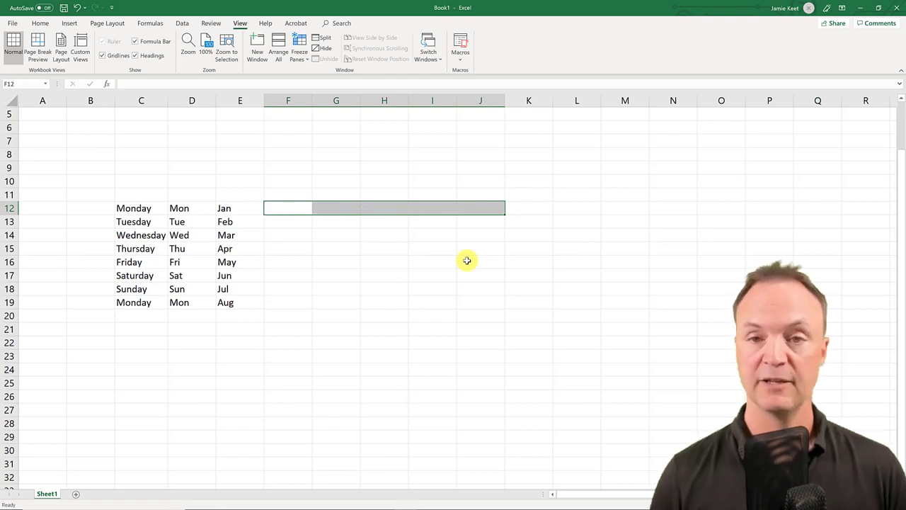
Enter 1 in F12 and fill it down to F19 from that single cell.
click(291, 209)
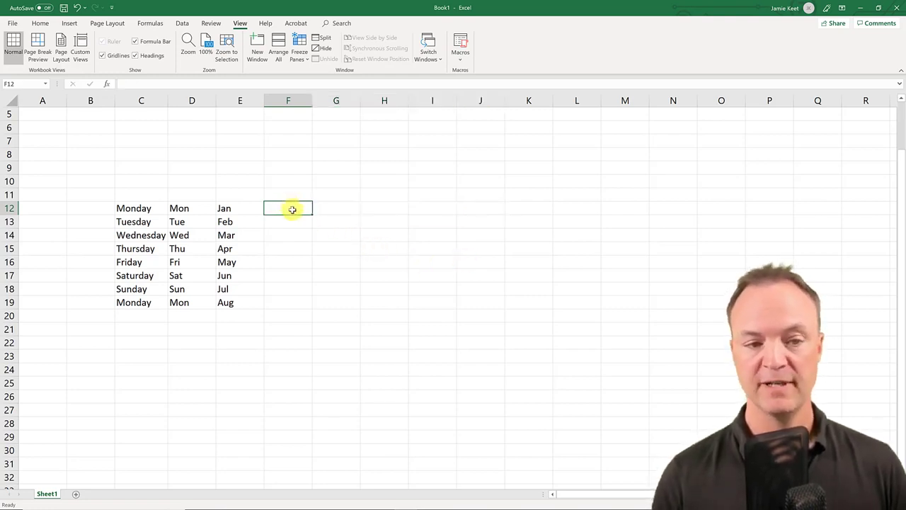
text(1)
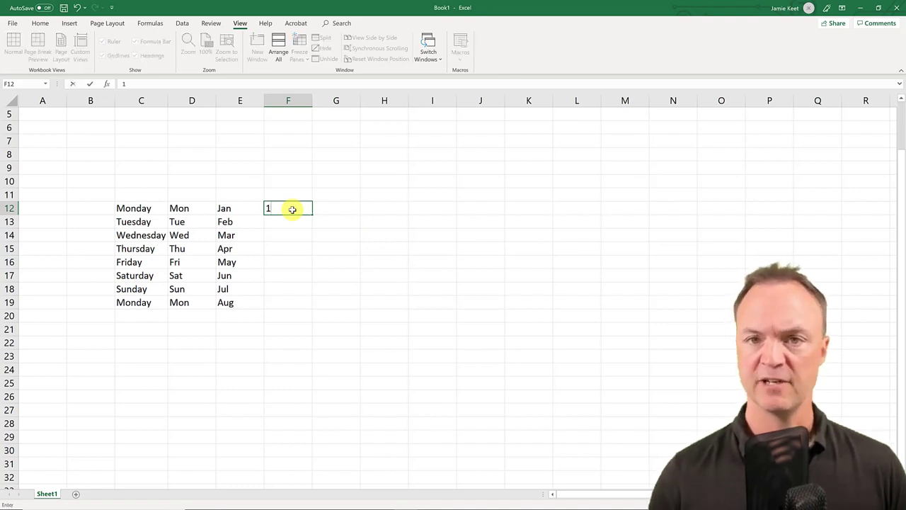
key(Return)
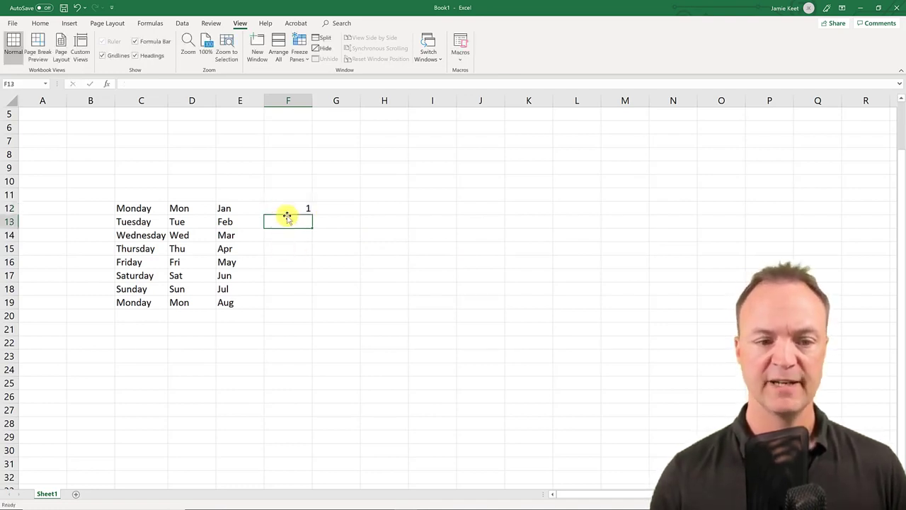
click(310, 211)
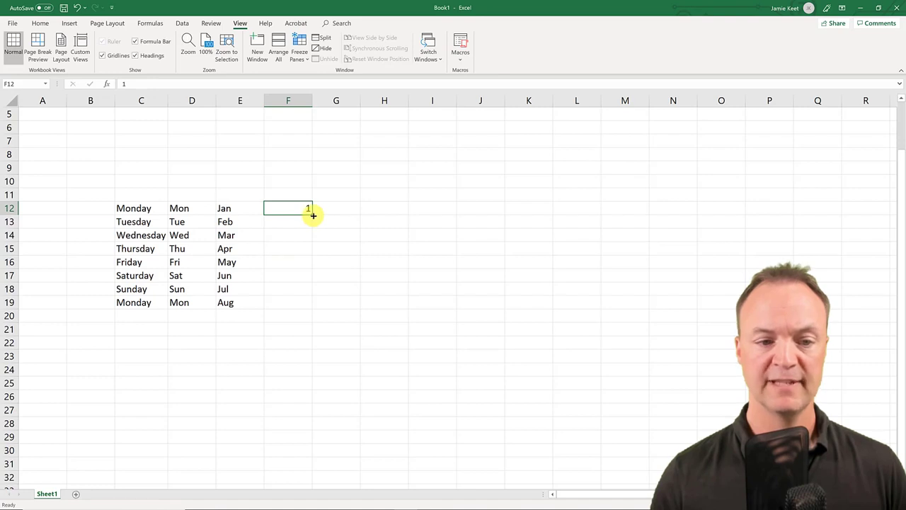
drag(310, 211, 320, 320)
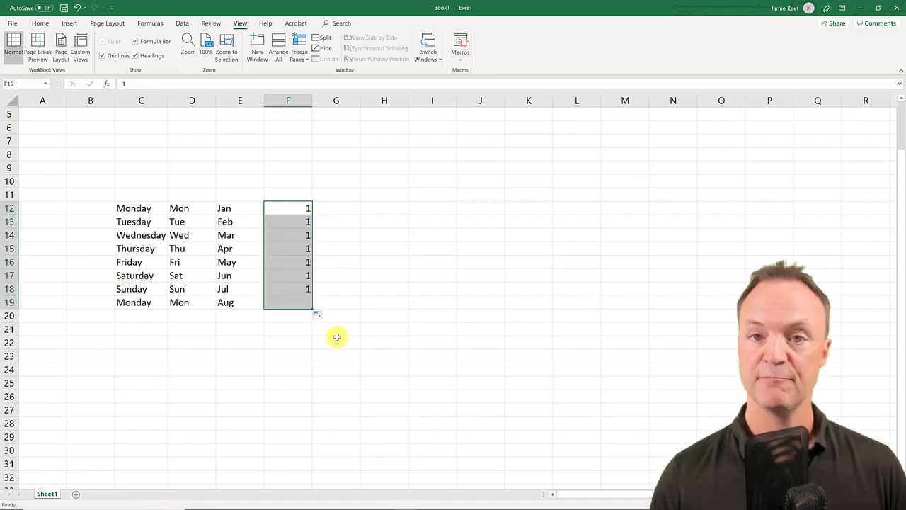
Enter 1 and 2 in G12 and G13, and fill the number series from both cells down to G19.
click(340, 209)
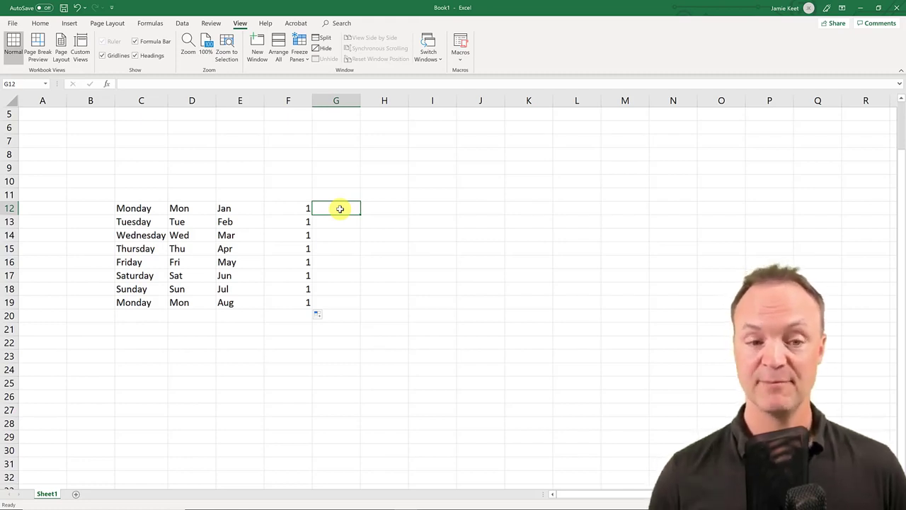
text(1)
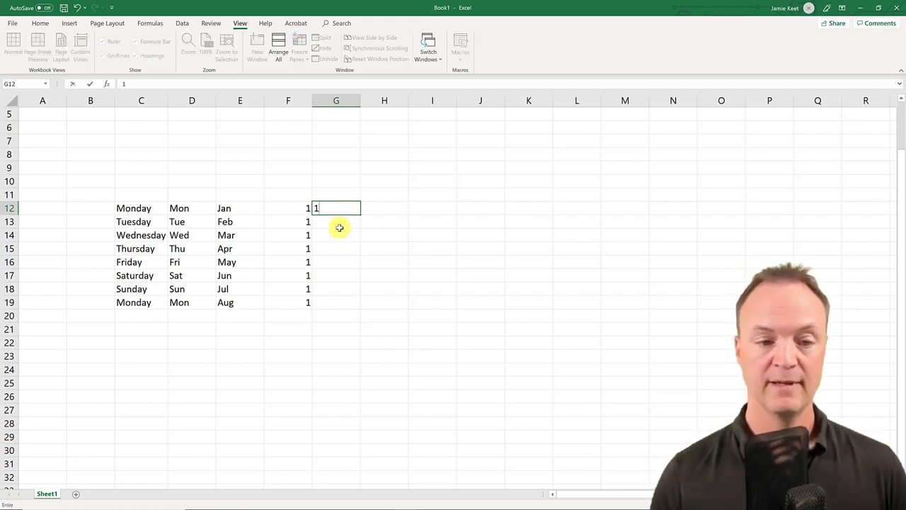
key(Return)
text(2)
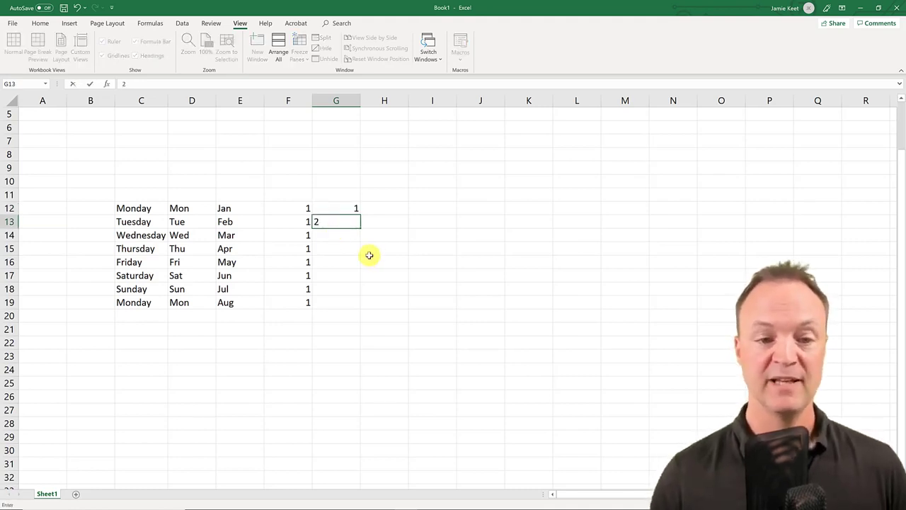
click(357, 250)
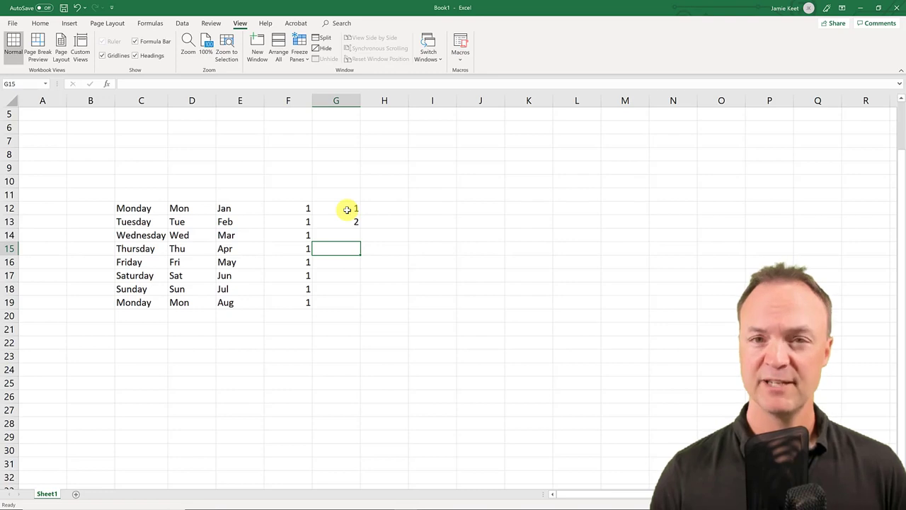
drag(347, 210, 350, 219)
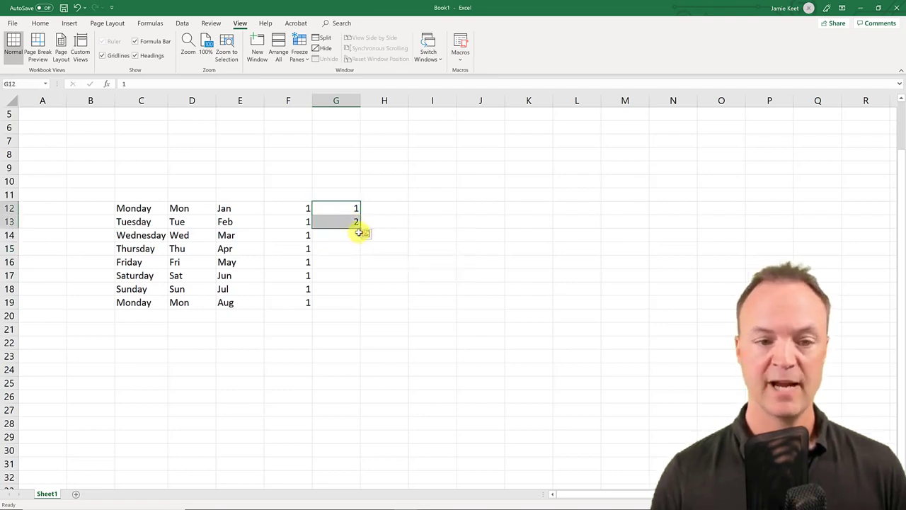
drag(359, 229, 352, 305)
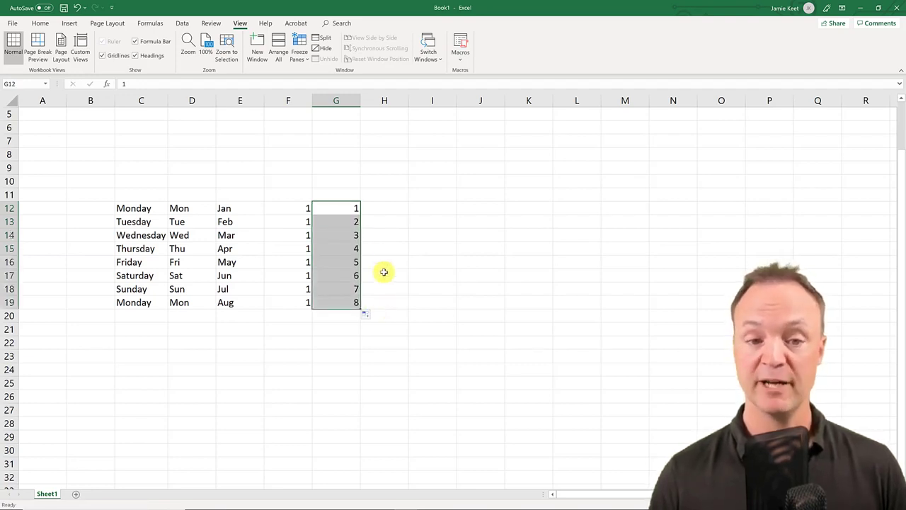
Enter 5 and 10 in H12 and H13, and fill the series in steps of five down to H19.
click(387, 212)
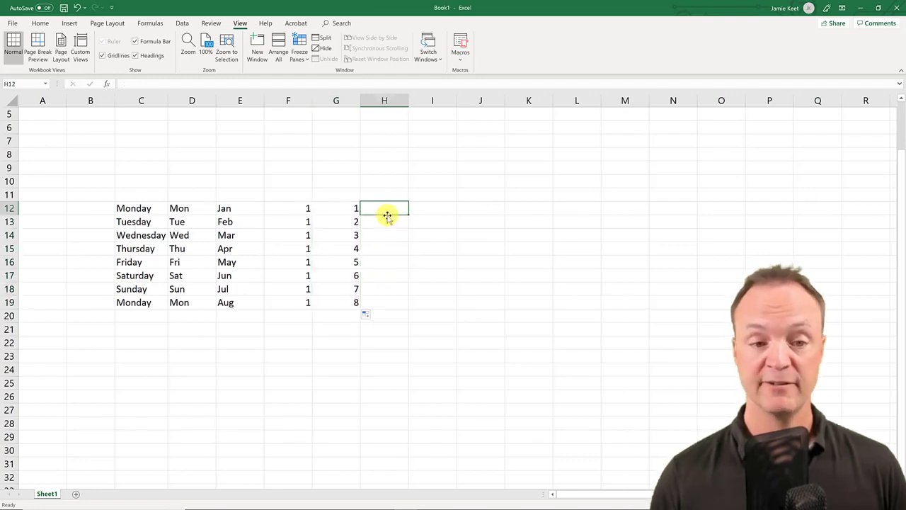
text(5)
key(Return)
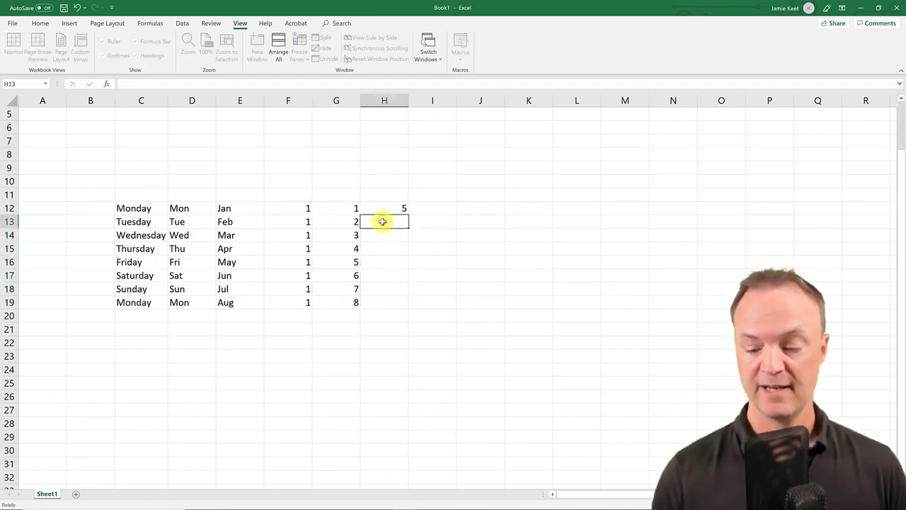
text(10)
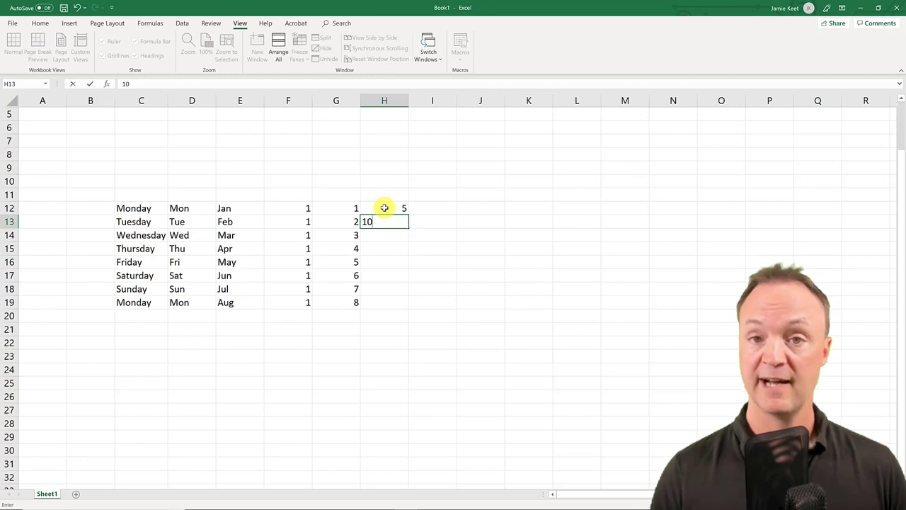
click(385, 209)
drag(384, 210, 400, 306)
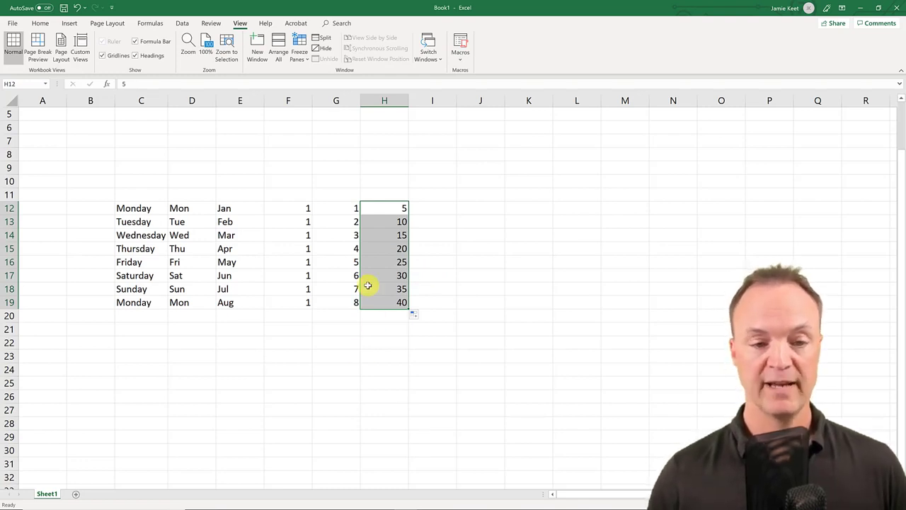
Clear the number series from F12:H20.
drag(306, 210, 402, 310)
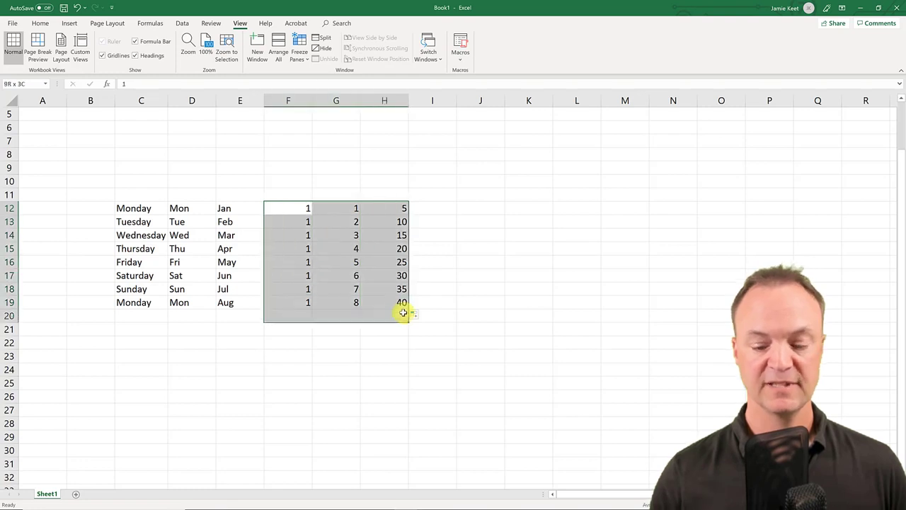
key(Delete)
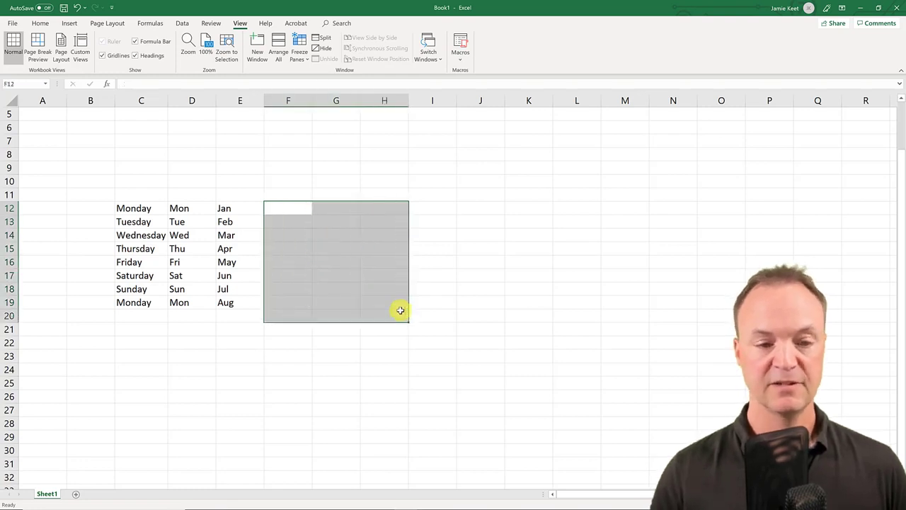
click(338, 209)
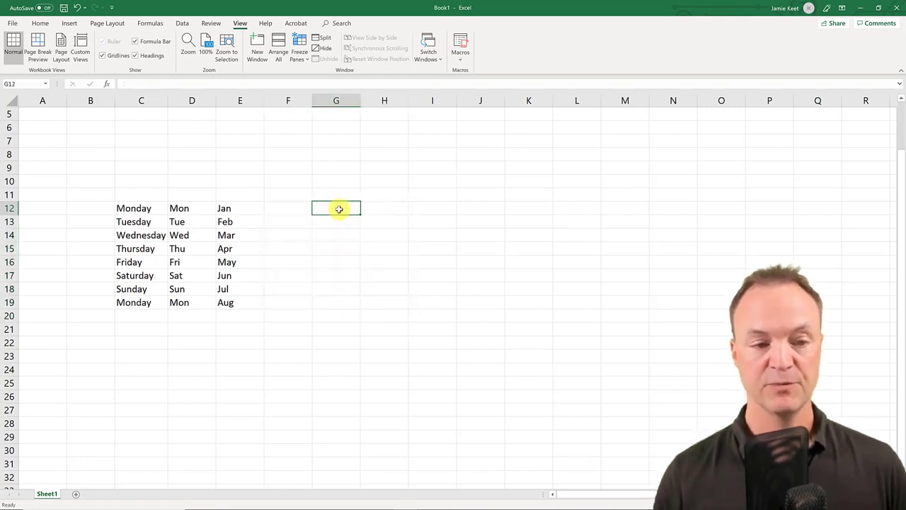
Enter Monday in H12 and fill the weekday series upward to H7 and backward to G12.
click(378, 211)
text(Monday)
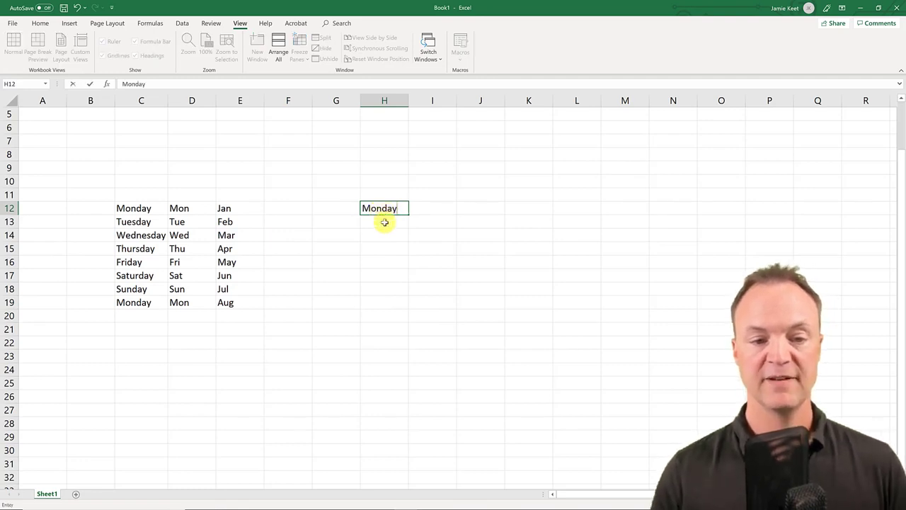
click(381, 208)
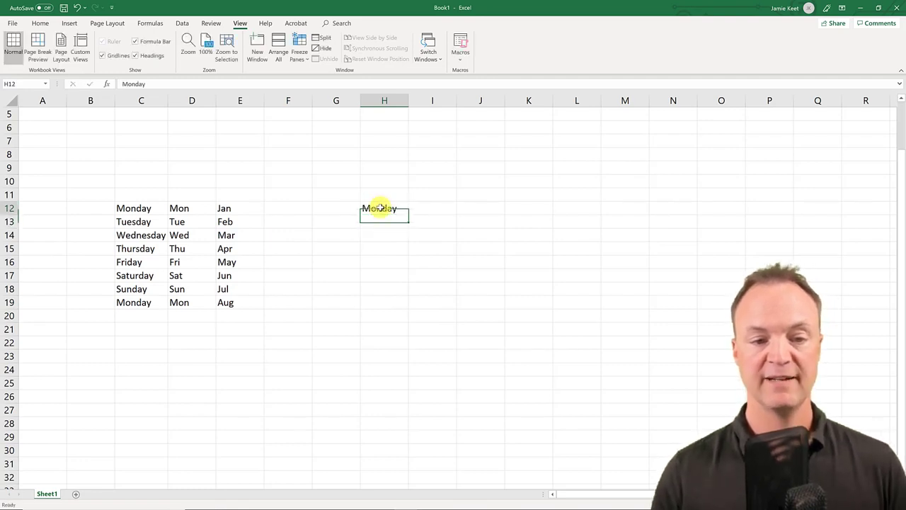
drag(407, 213, 399, 138)
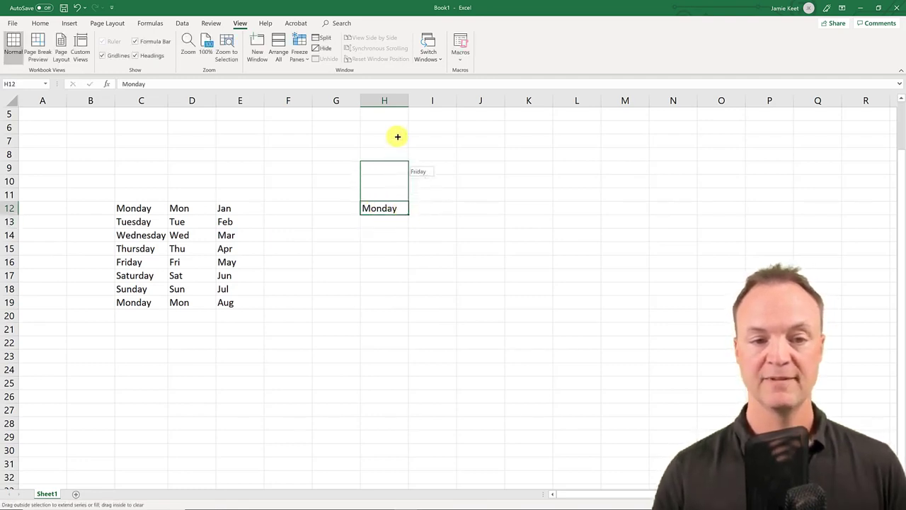
click(401, 213)
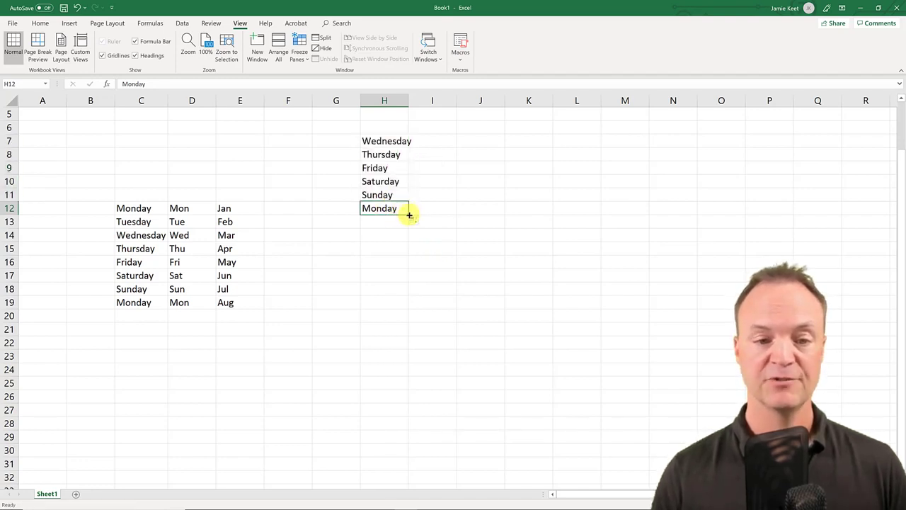
drag(409, 215, 295, 207)
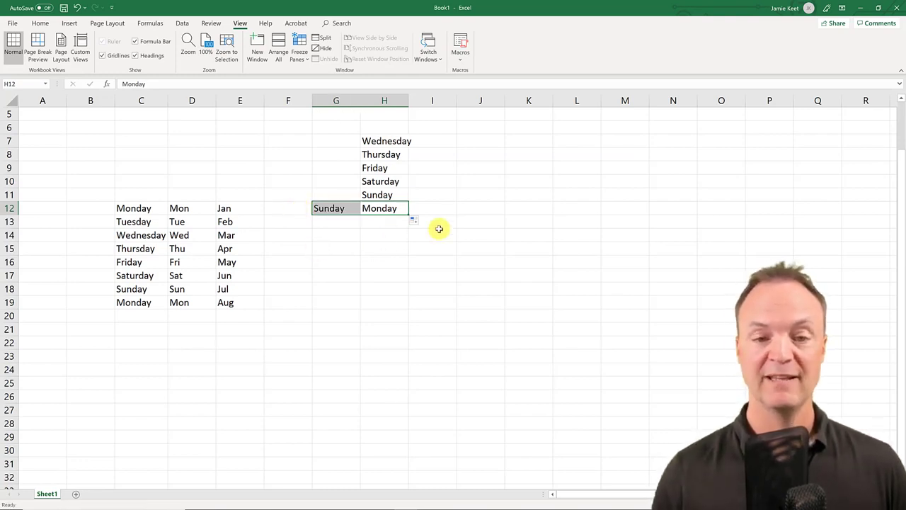
Enter 1 and 2 in J12 and J13, and fill the number series from both cells upward to J8.
click(459, 210)
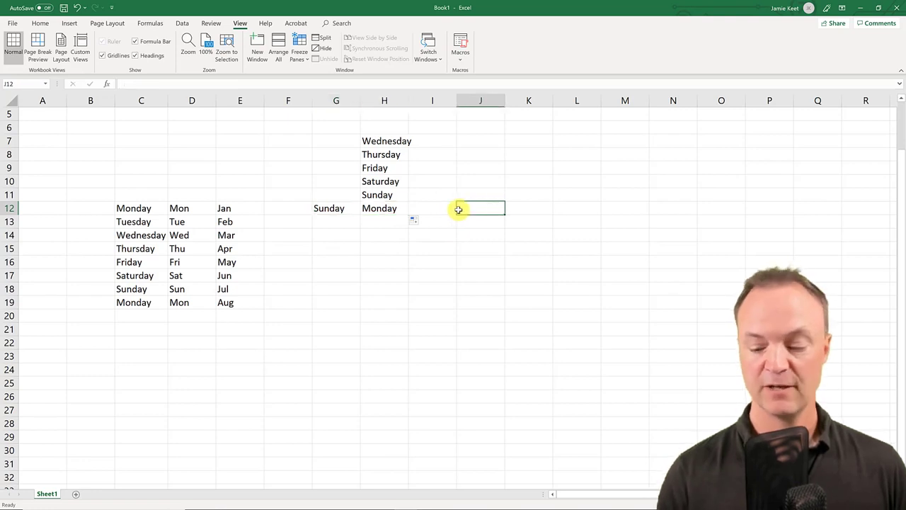
text(1)
click(479, 221)
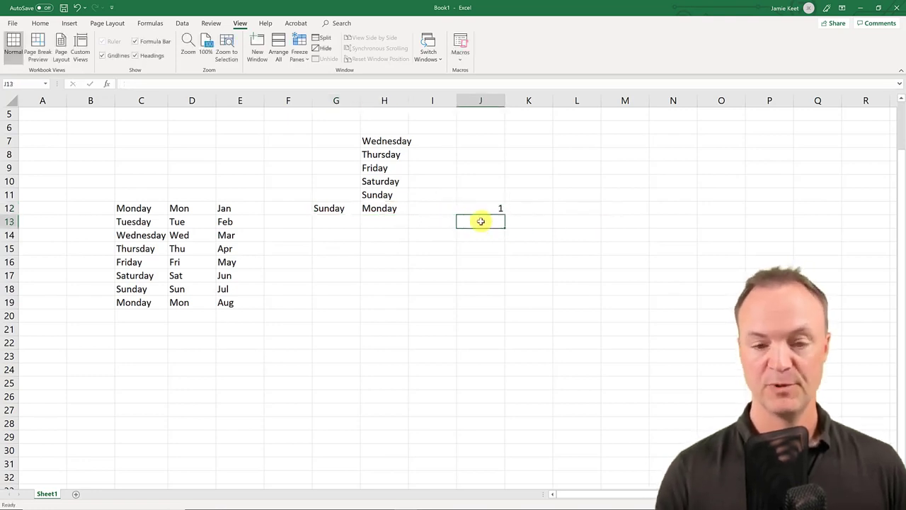
text(2)
click(493, 260)
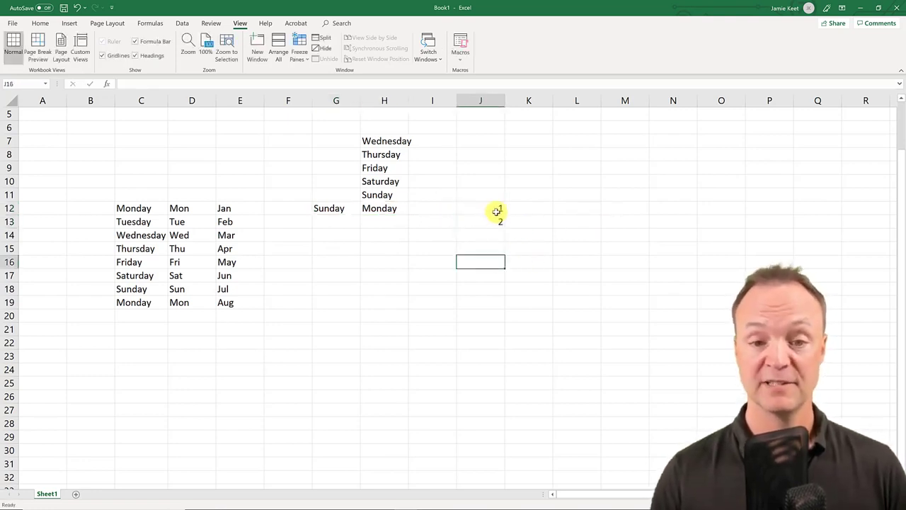
drag(492, 222, 501, 277)
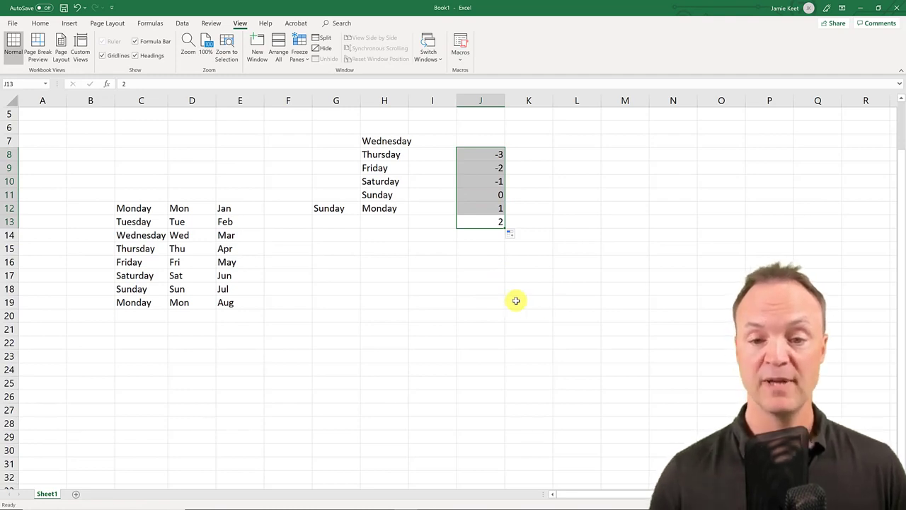
Enter 1 and 2 in M13 and N13, and fill the number series from both cells backward to K13.
click(639, 227)
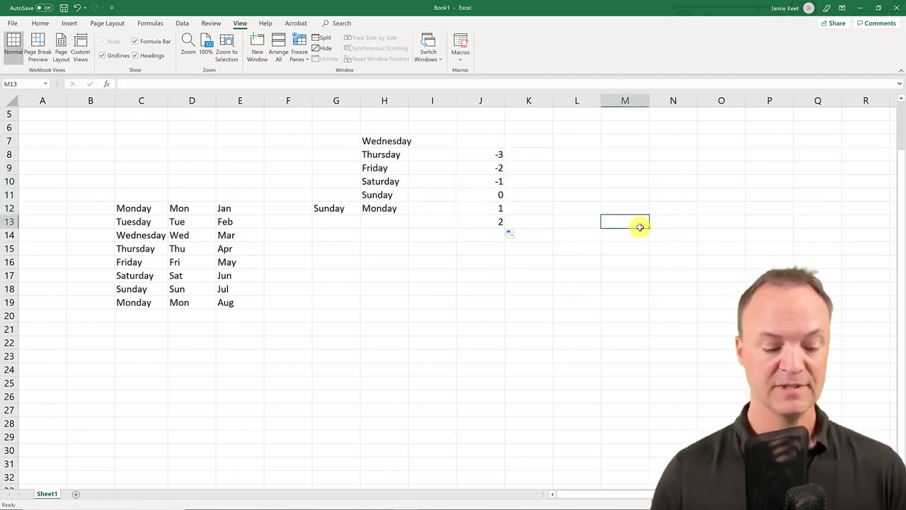
text(1)
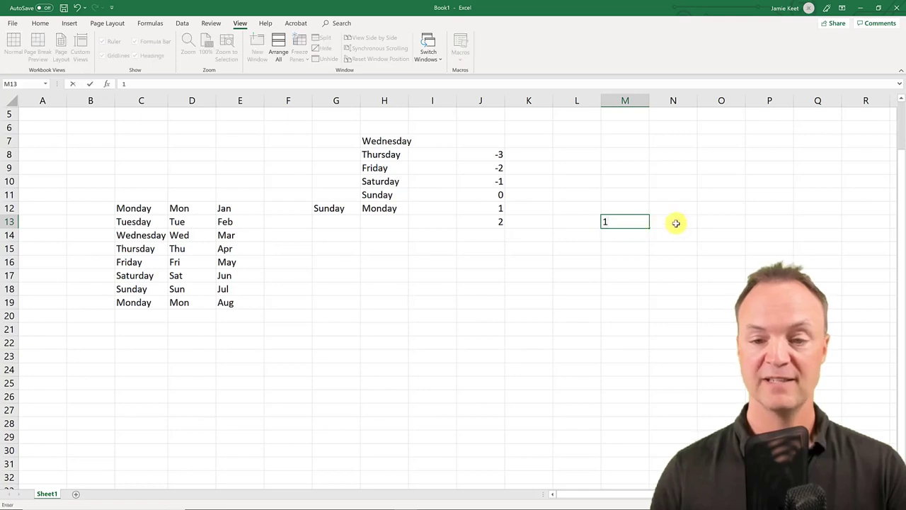
click(676, 229)
text(2)
key(Return)
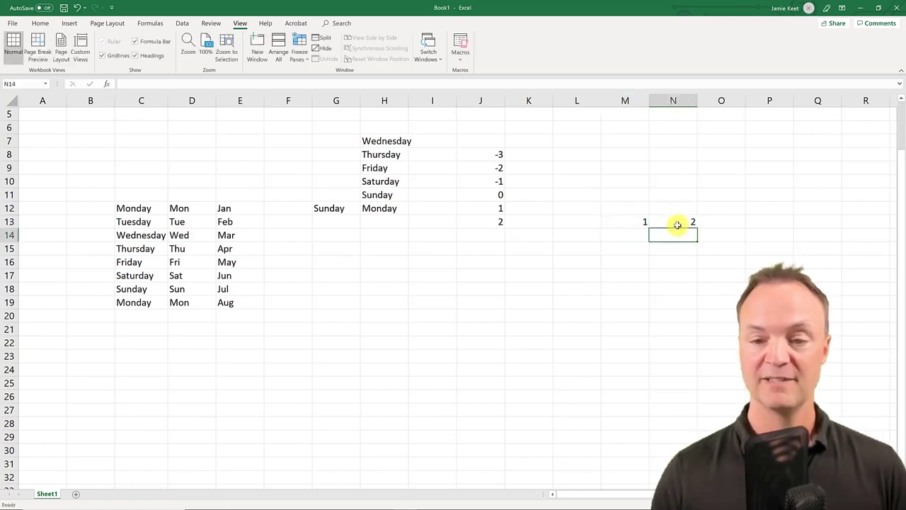
click(673, 223)
drag(672, 223, 633, 224)
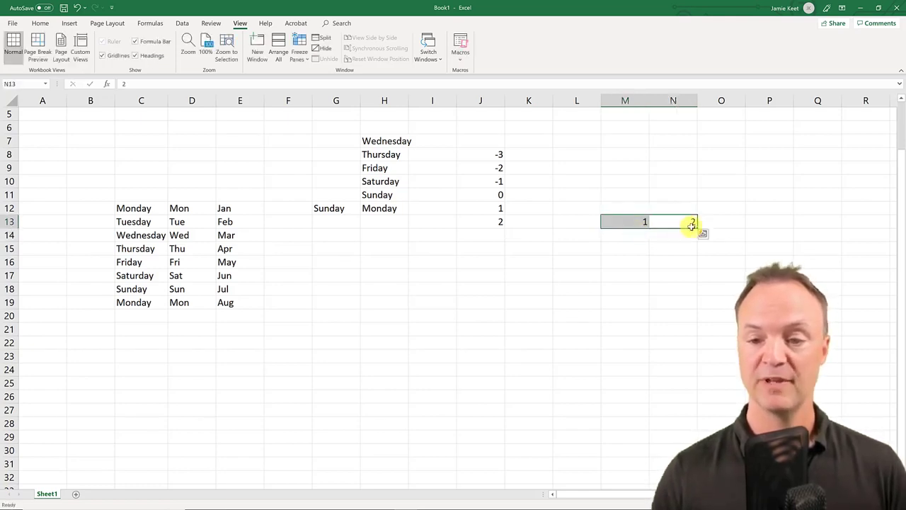
drag(698, 228, 546, 253)
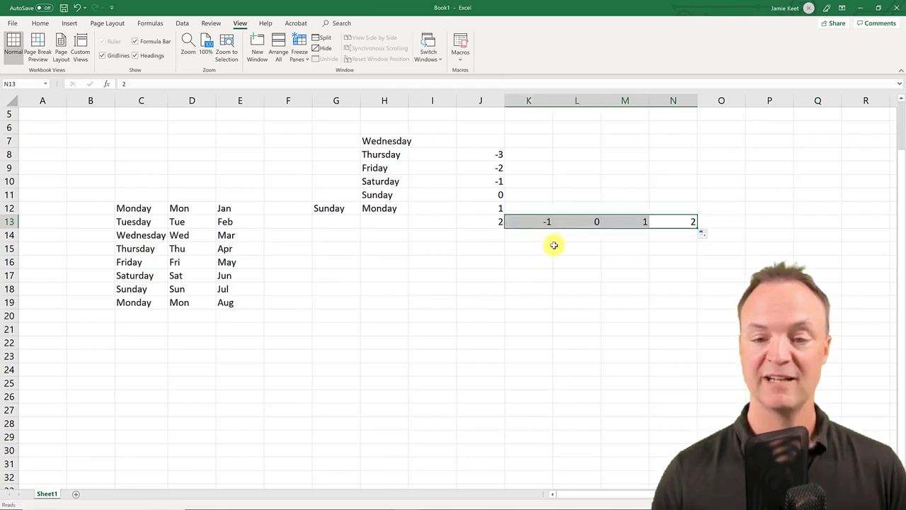
click(554, 249)
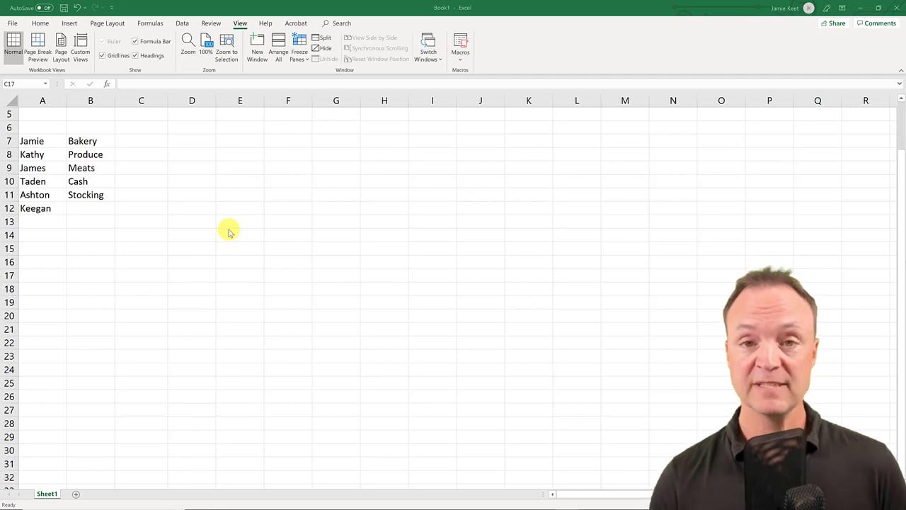
Open the custom lists editor from the advanced Excel options.
click(12, 23)
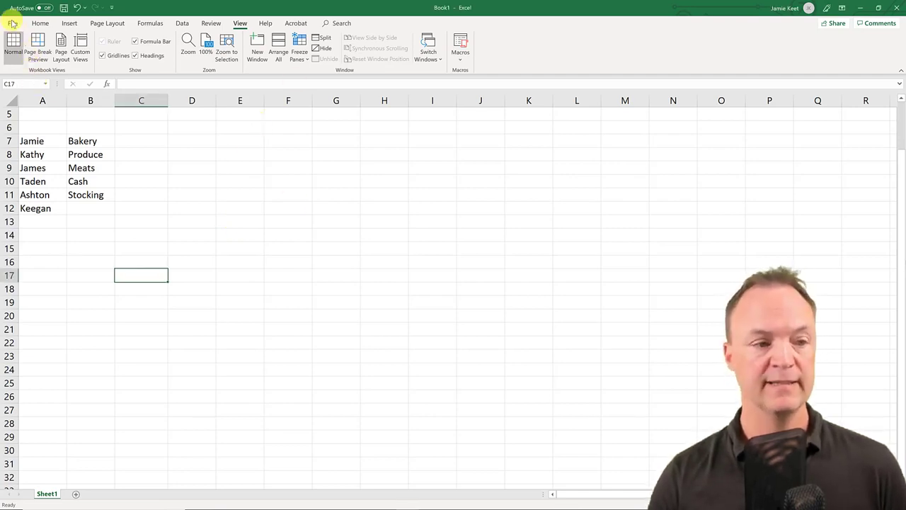
click(12, 23)
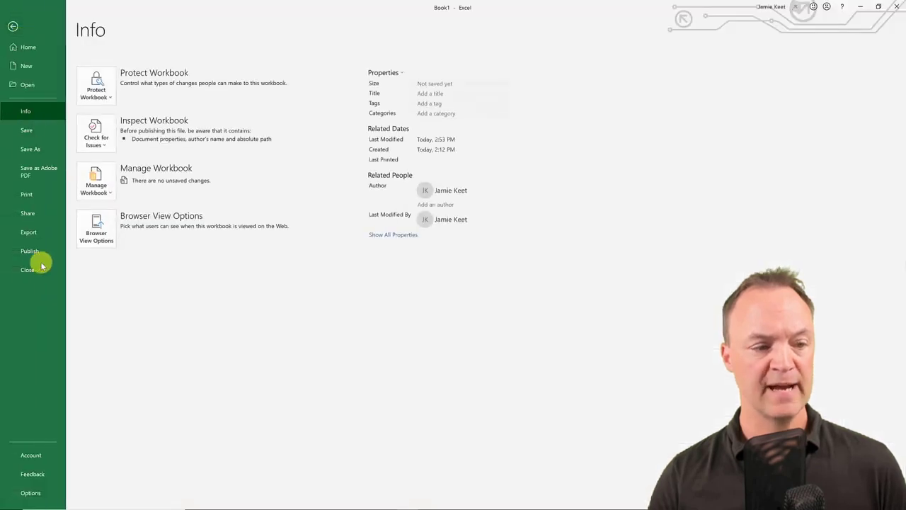
click(35, 492)
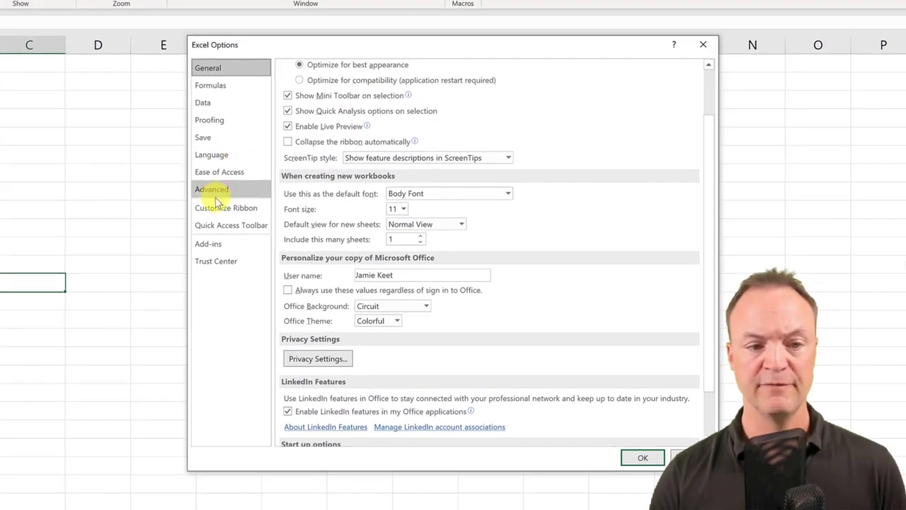
click(217, 196)
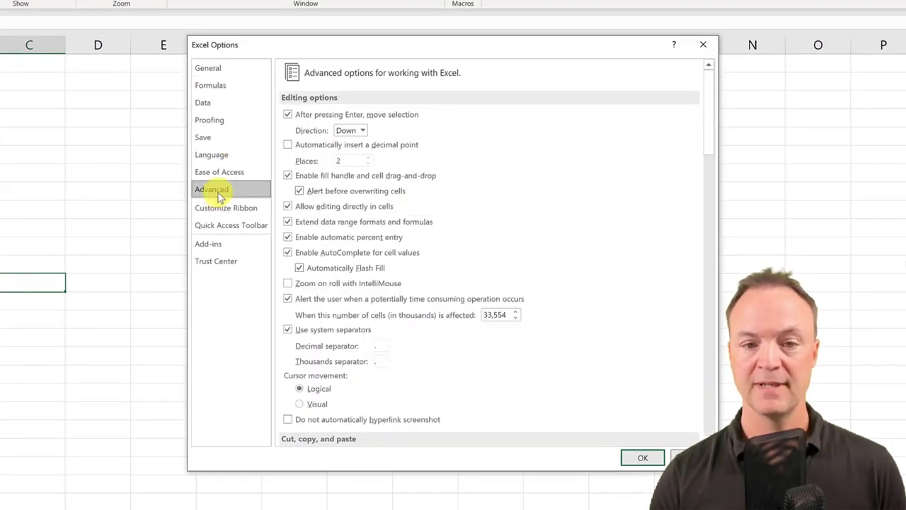
scroll(571, 236, down, 3)
scroll(571, 235, down, 15)
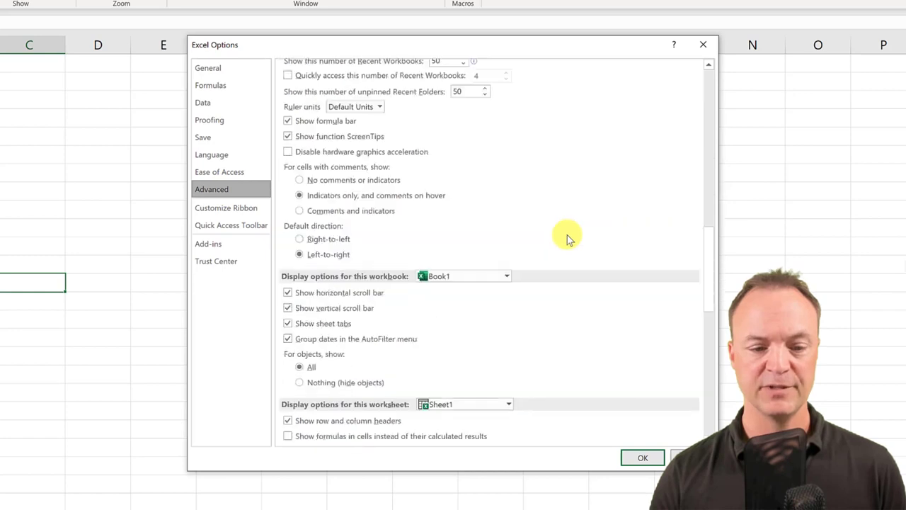
scroll(571, 258, down, 3)
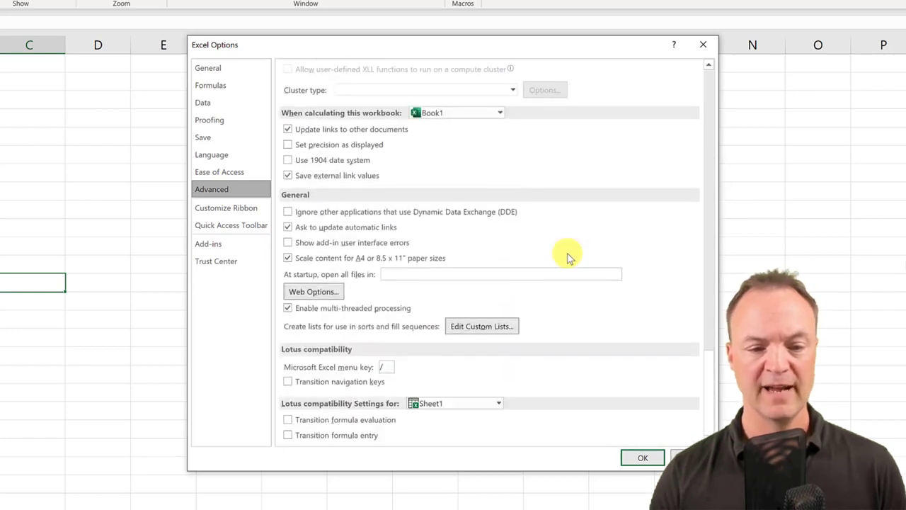
click(488, 327)
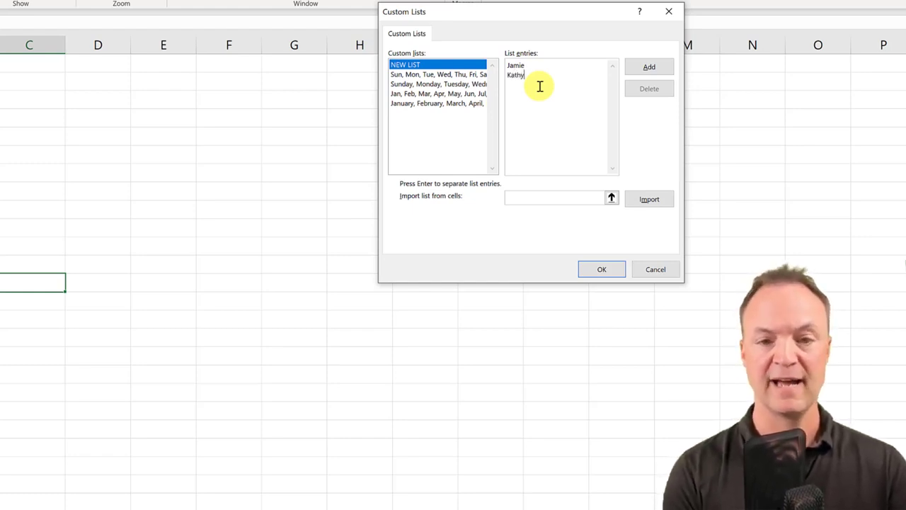
Clear the typed list entries, import the names in A7:A12 as a custom list, and confirm the options.
drag(545, 80, 498, 59)
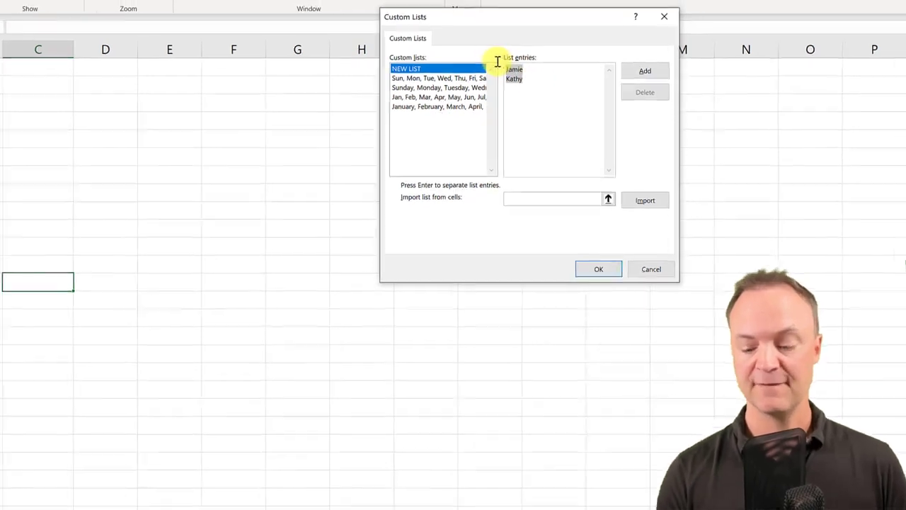
key(BackSpace)
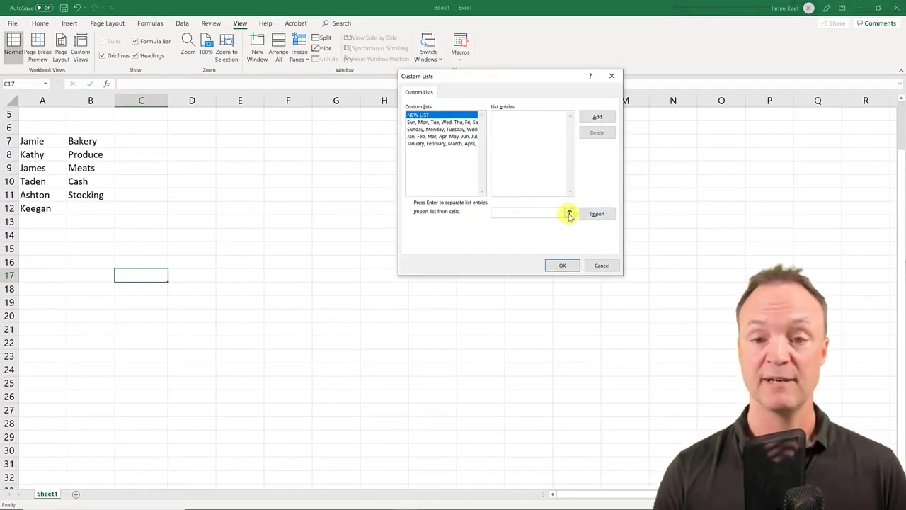
click(569, 215)
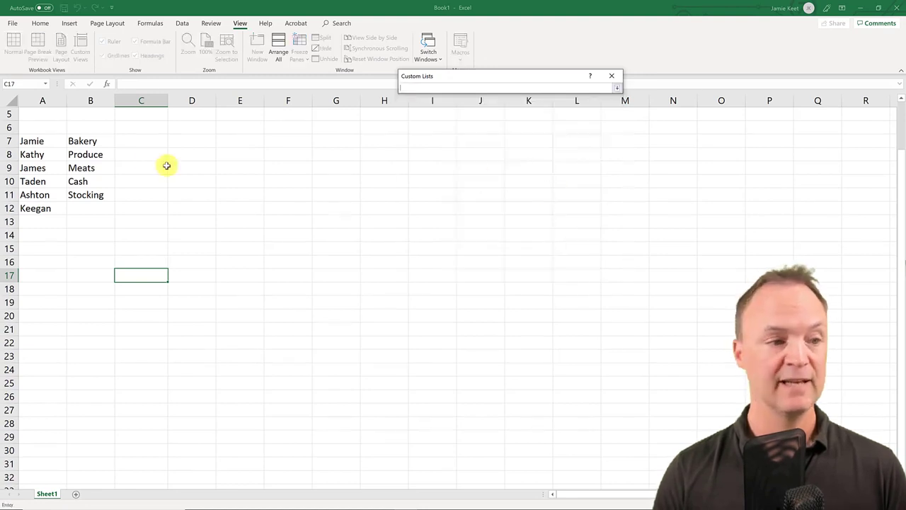
drag(31, 141, 34, 209)
key(Return)
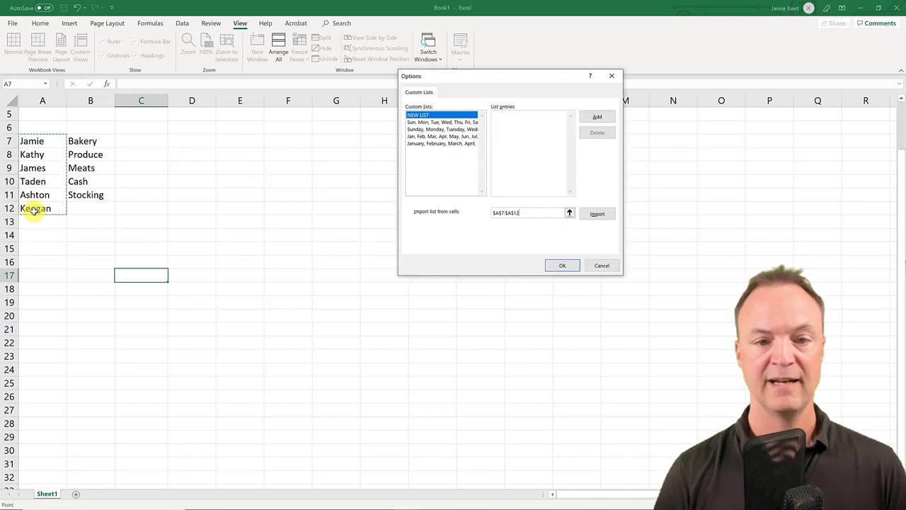
click(595, 212)
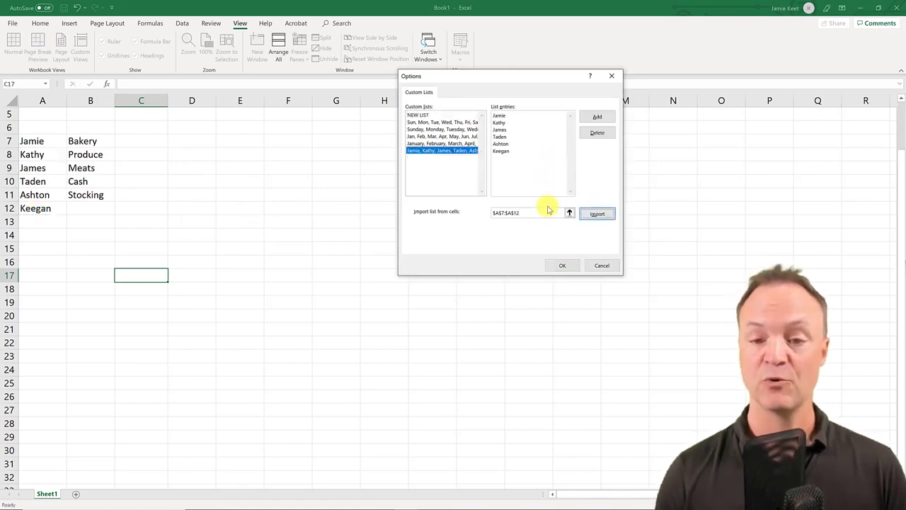
click(566, 267)
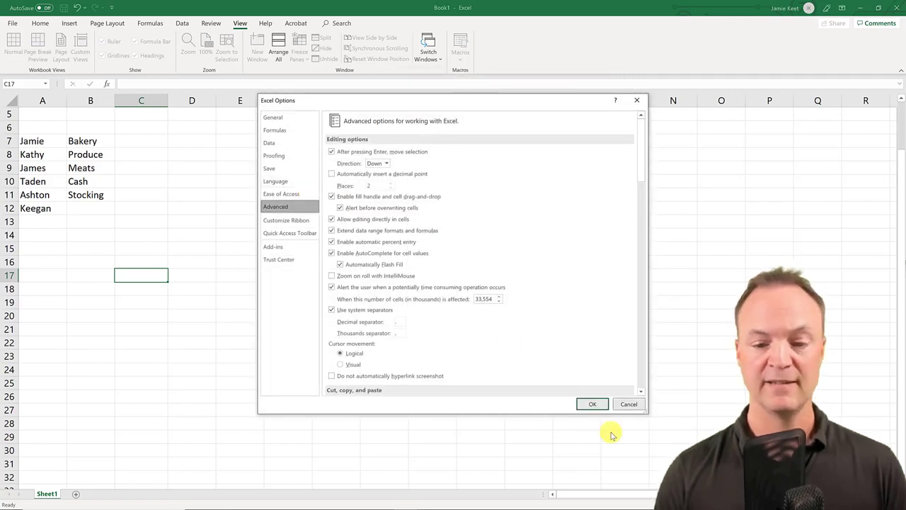
click(593, 403)
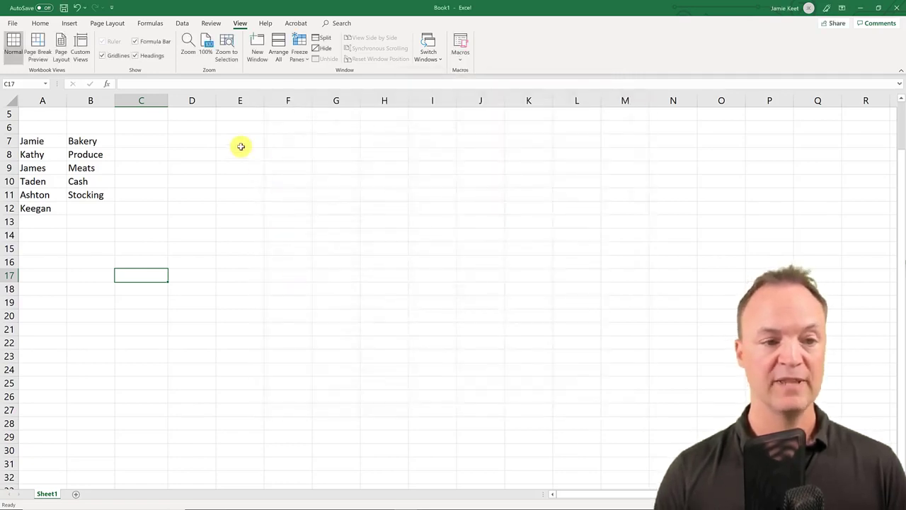
Enter the first name of the custom list in E7 and fill the list down column E.
click(238, 145)
text(Jamie)
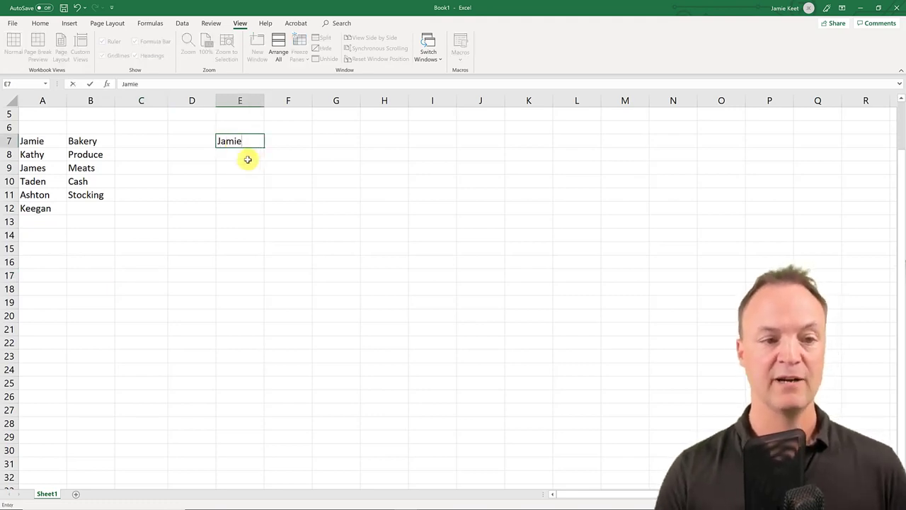
key(Return)
click(246, 142)
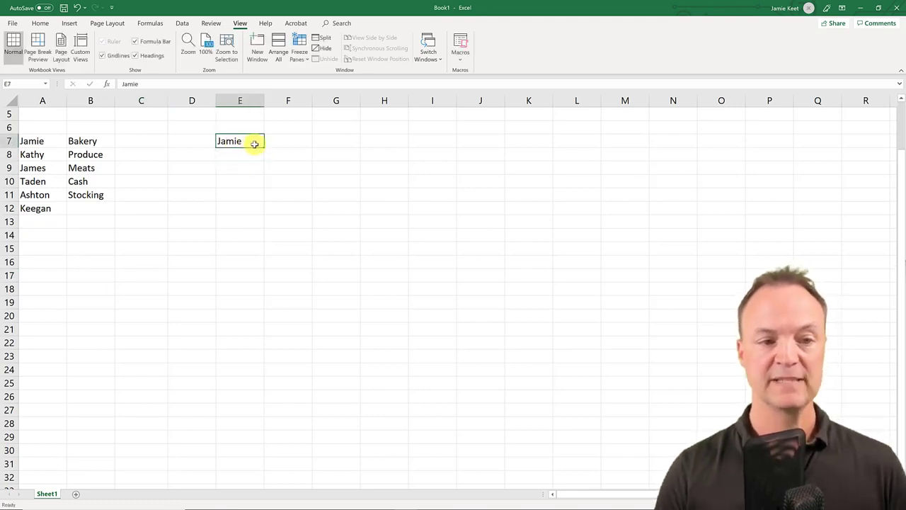
drag(263, 146, 249, 225)
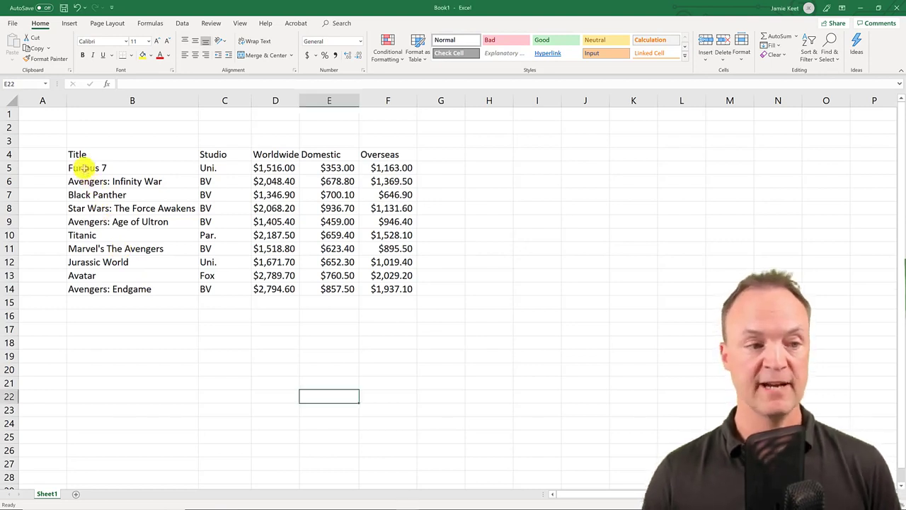
Sort the movie rows in B5:F14 by title from A to Z, and again from Z to A.
click(84, 168)
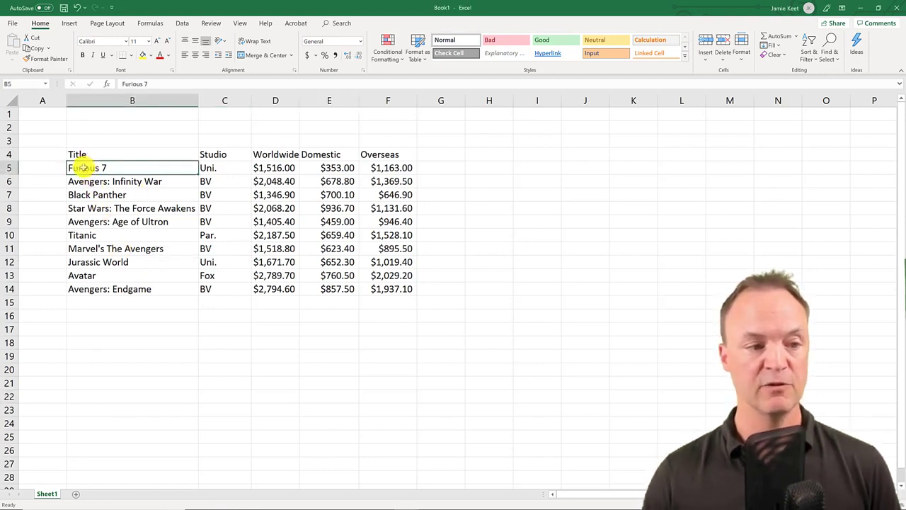
drag(84, 167, 395, 288)
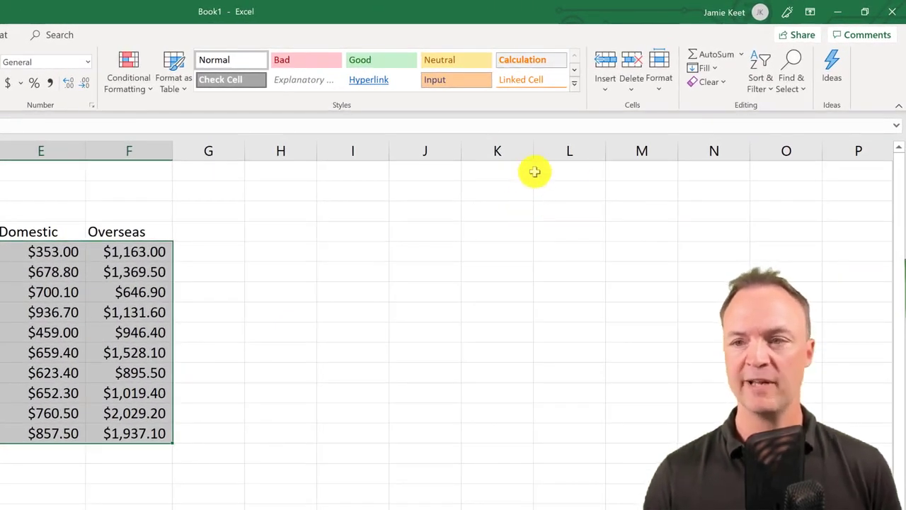
click(771, 83)
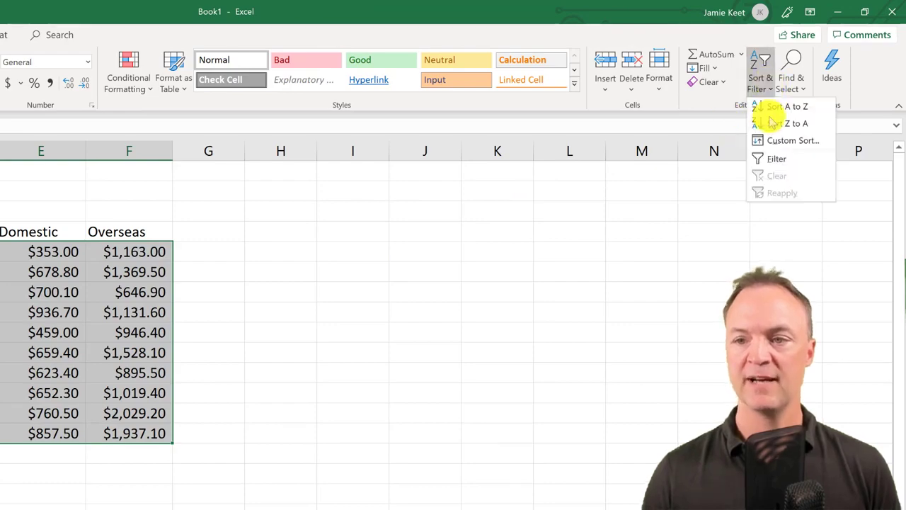
click(775, 110)
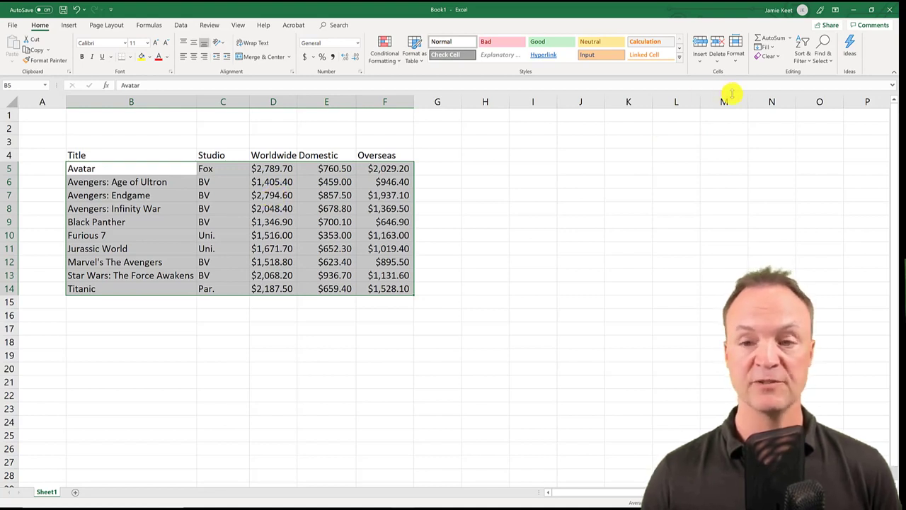
click(804, 53)
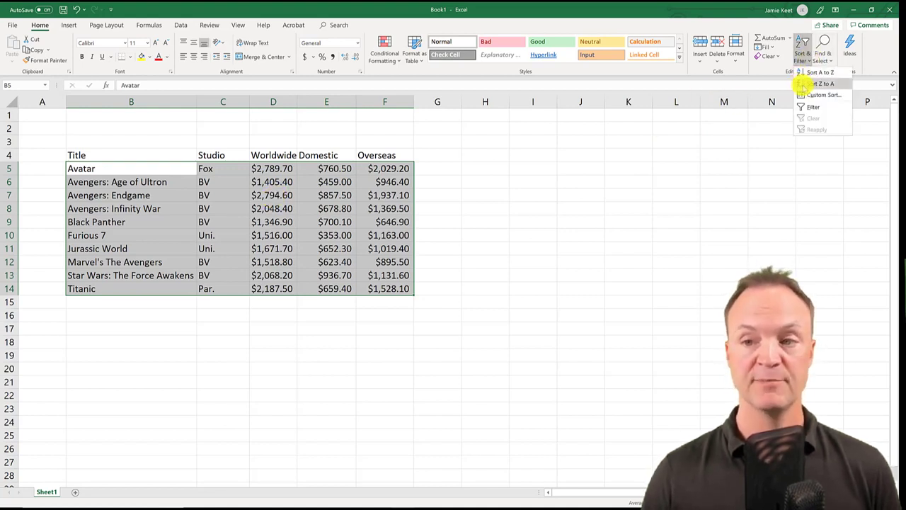
click(807, 83)
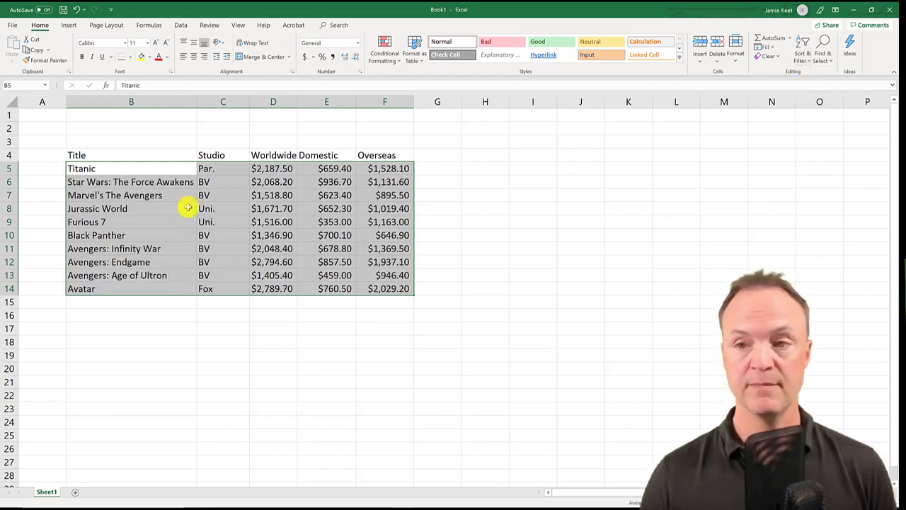
Apply a custom sort to the movie rows by Worldwide, on cell values, from largest to smallest.
click(805, 57)
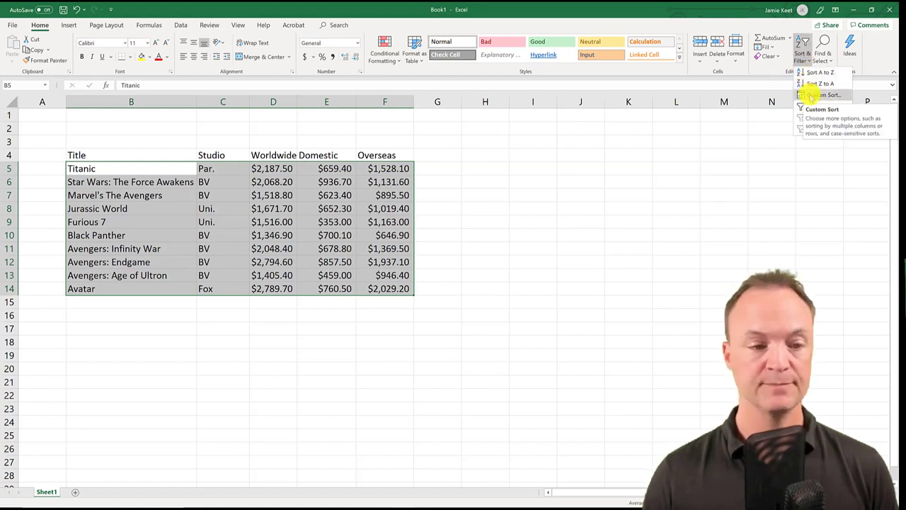
click(812, 95)
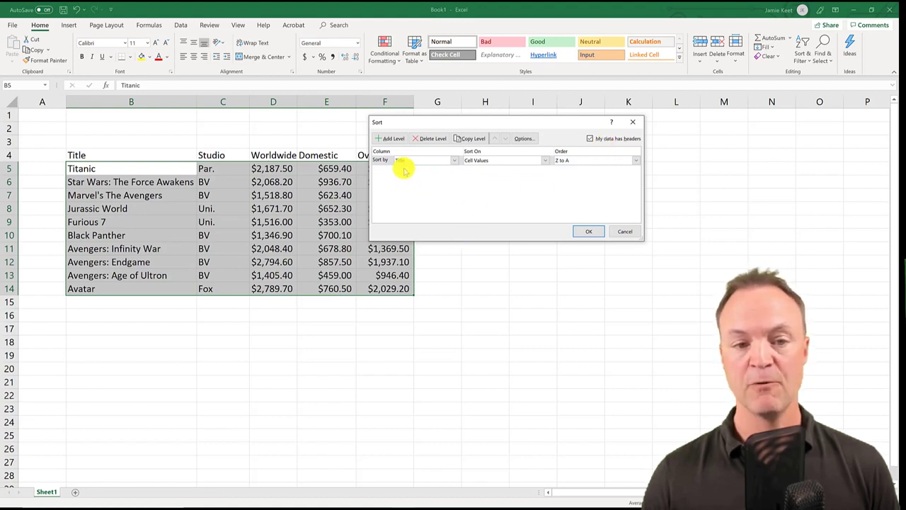
click(455, 161)
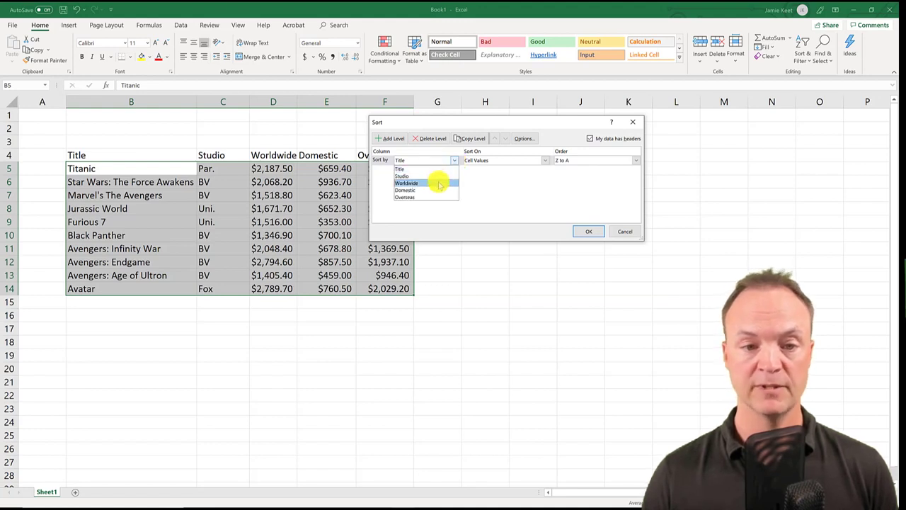
click(437, 181)
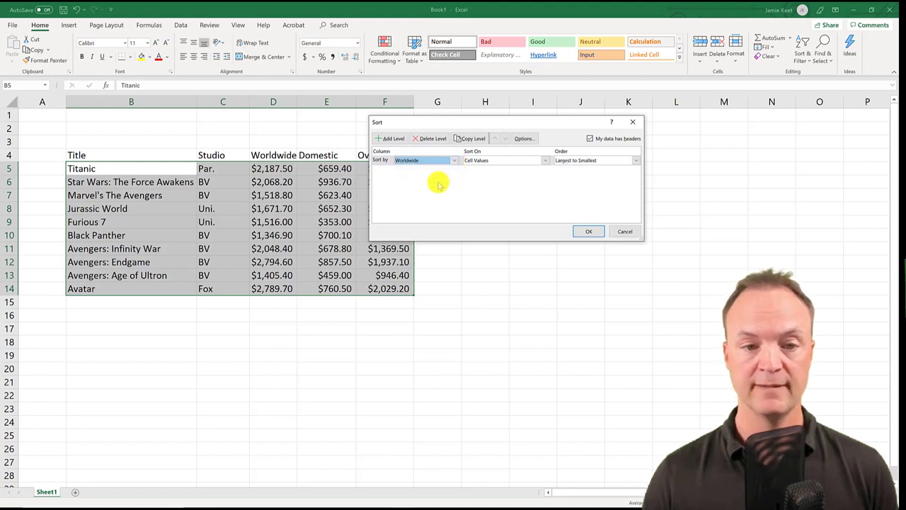
click(546, 161)
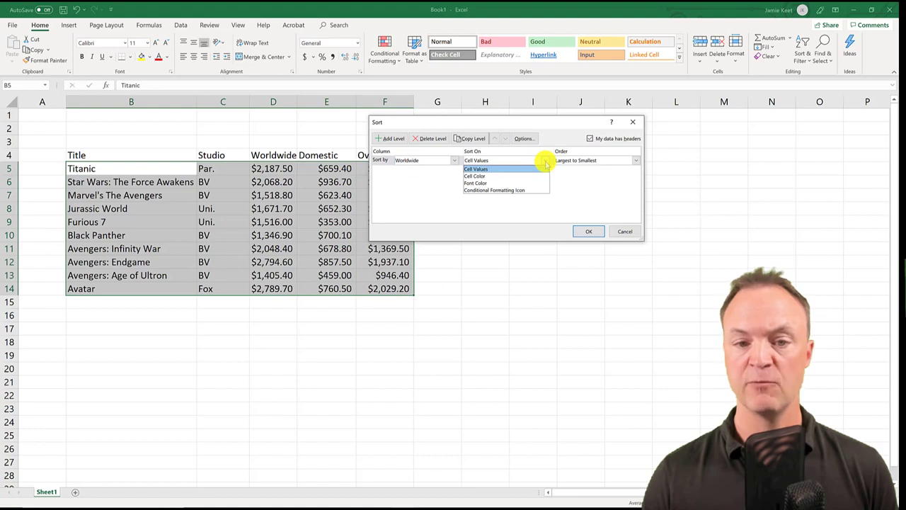
click(545, 161)
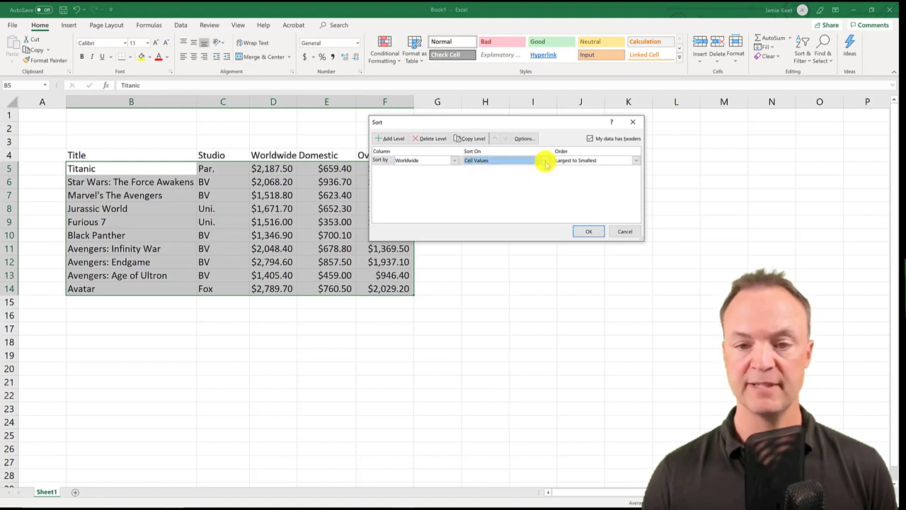
click(635, 162)
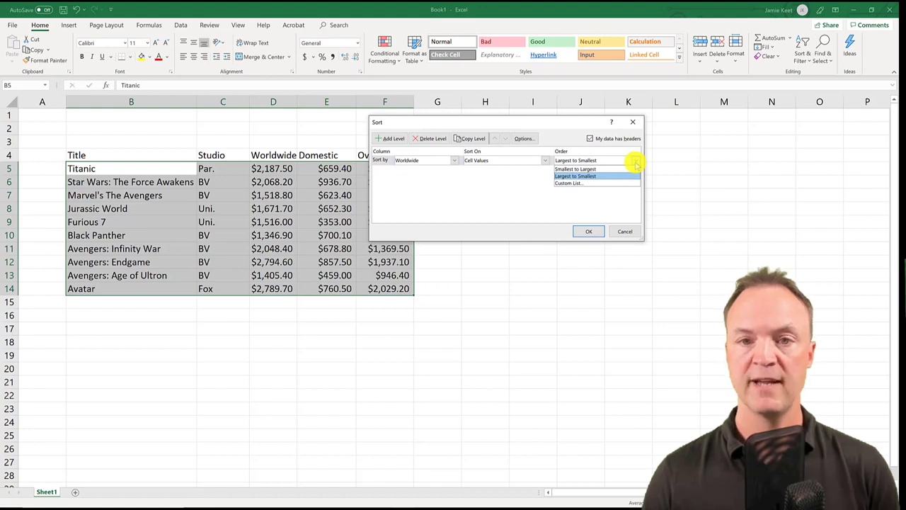
click(636, 163)
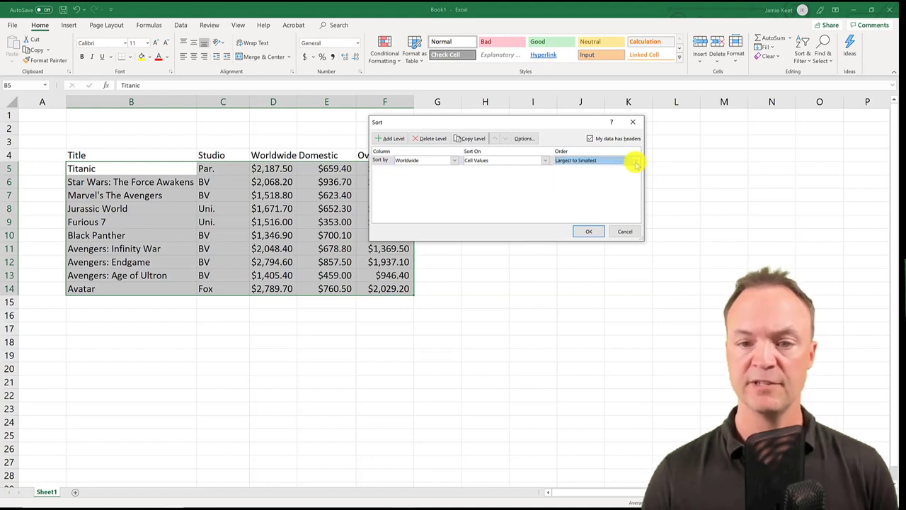
click(587, 232)
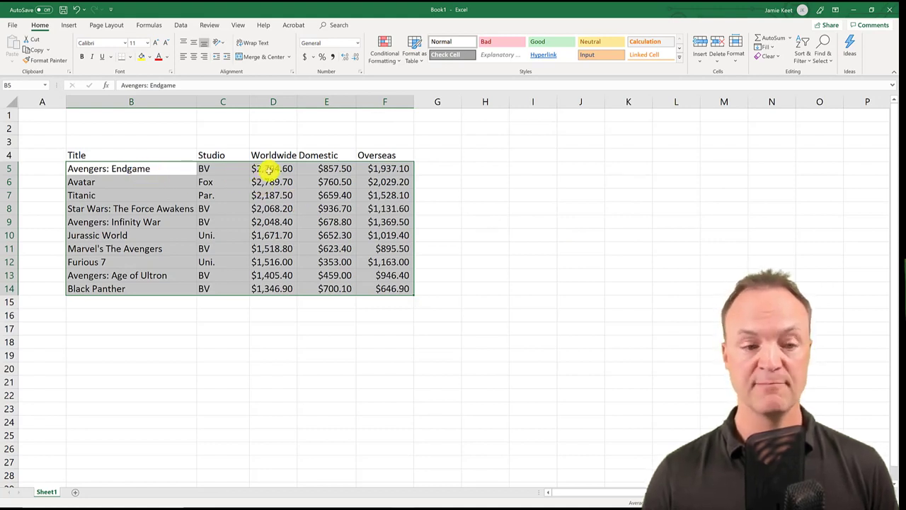
click(278, 339)
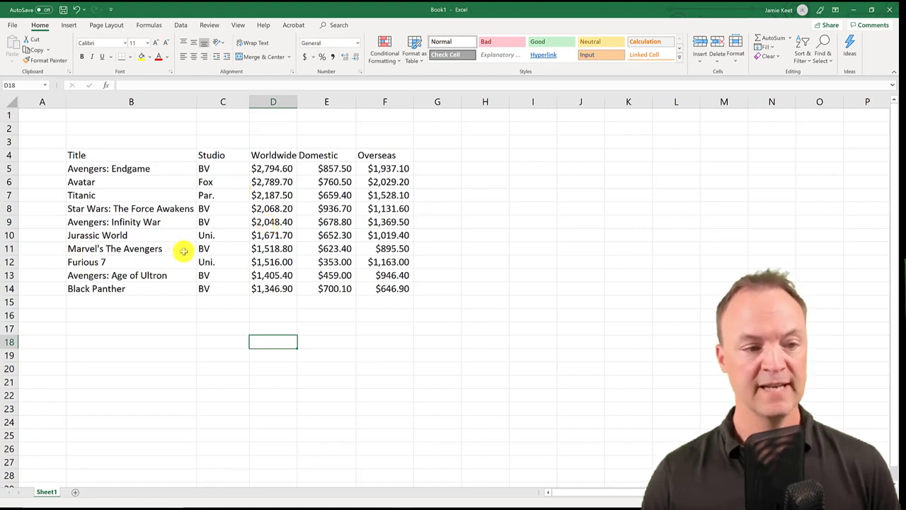
Copy Jurassic World's worldwide amount in D10 down to D11, and set its domestic amount in E10 to 612.3.
click(265, 239)
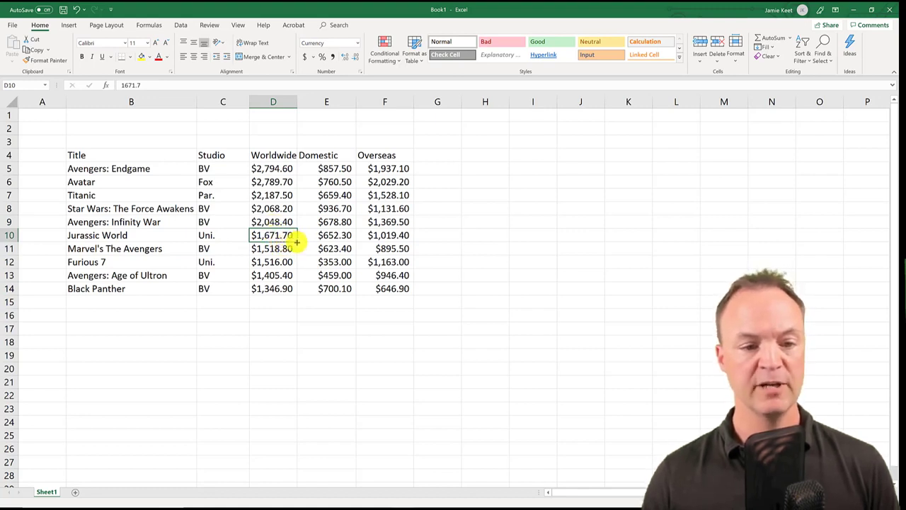
drag(297, 242, 295, 251)
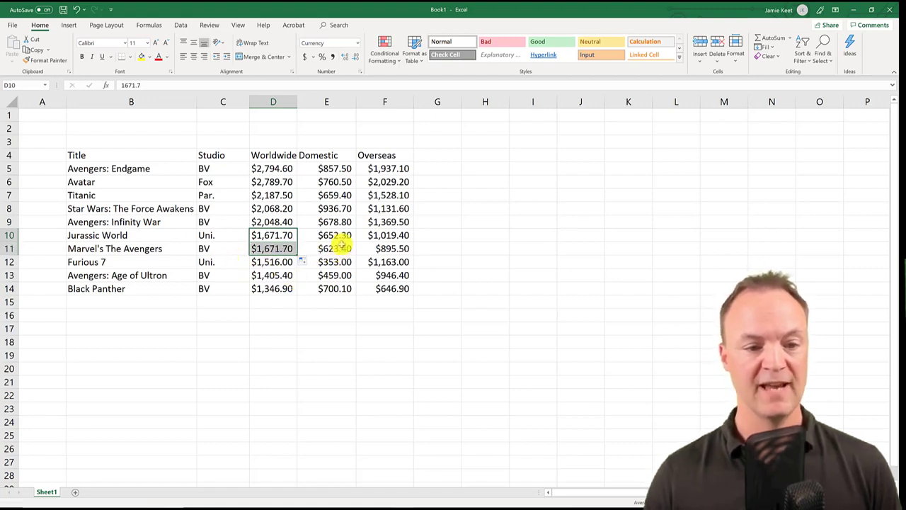
click(335, 235)
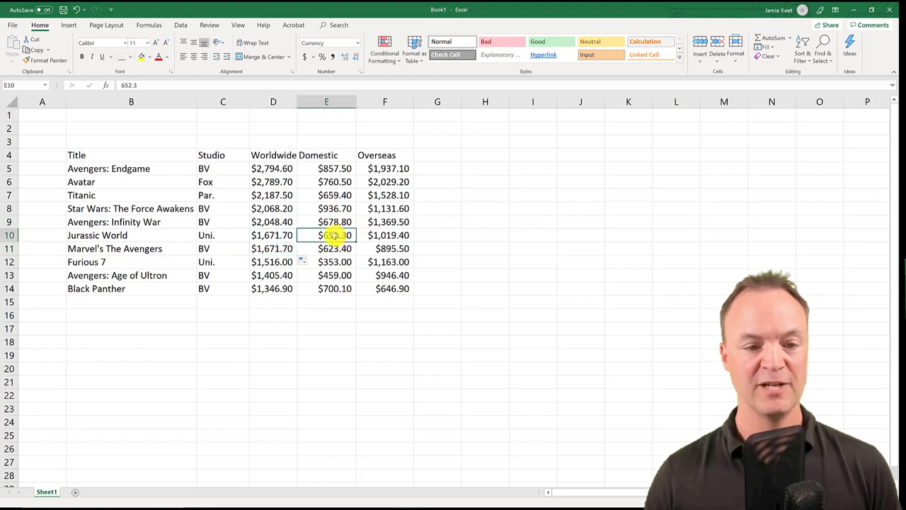
double_click(335, 235)
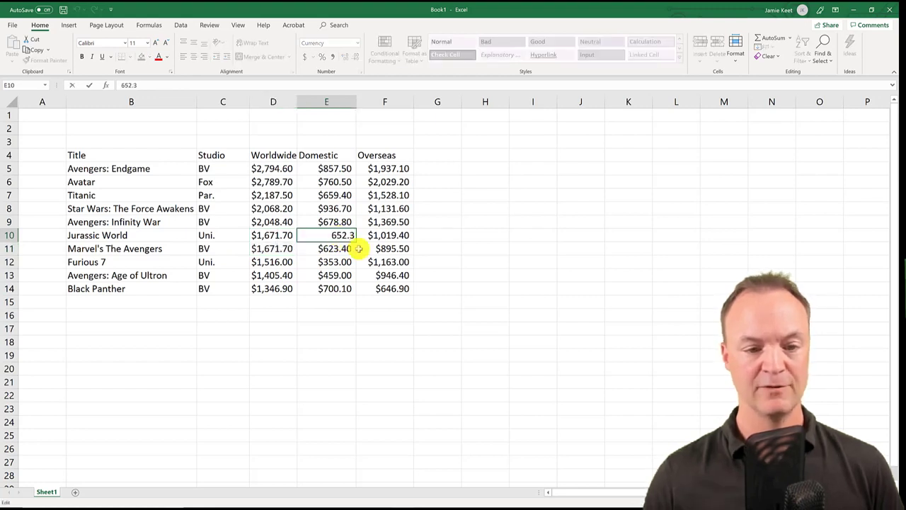
key(BackSpace)
text(1)
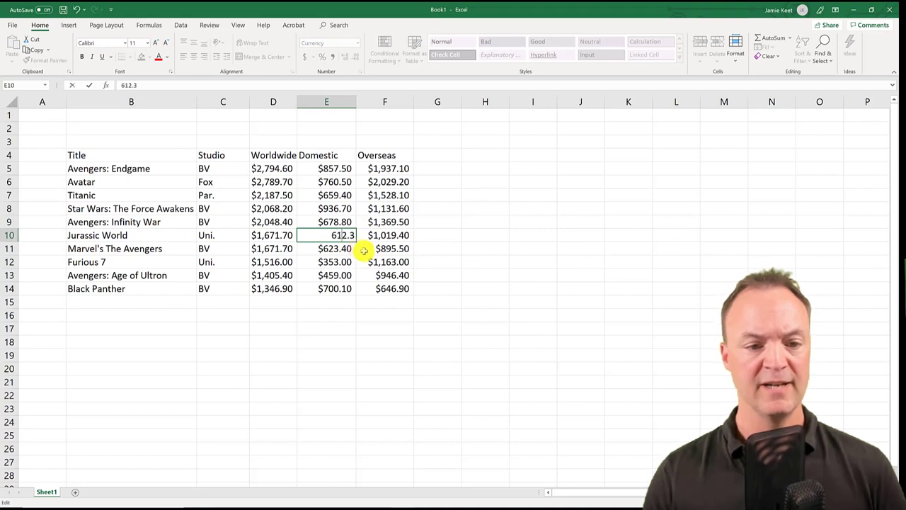
click(343, 262)
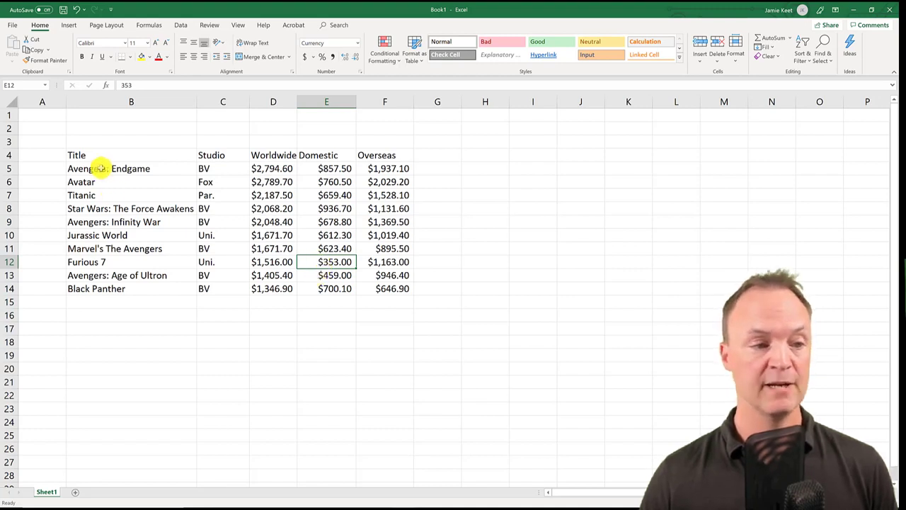
Custom sort B5:F14 by Worldwide with an added second level on Domestic cell values, ordered largest to smallest.
click(90, 168)
drag(90, 169, 376, 290)
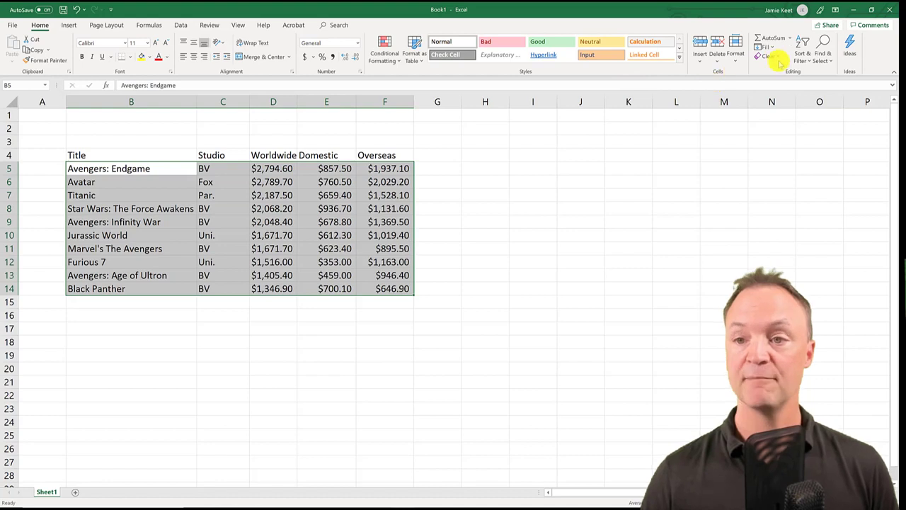
click(804, 58)
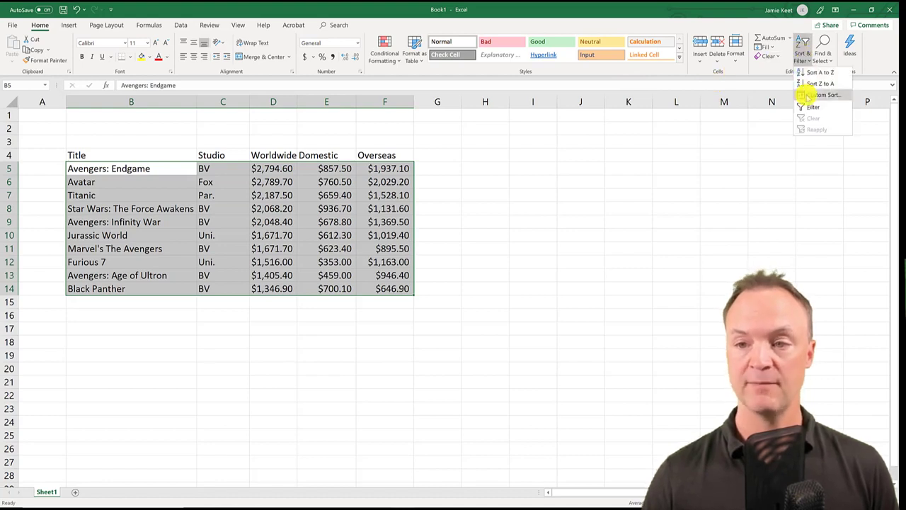
click(809, 95)
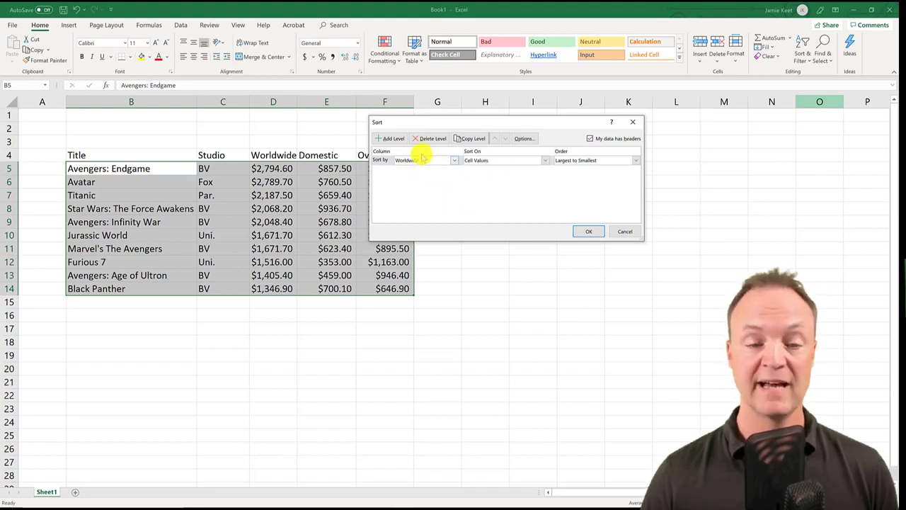
click(394, 139)
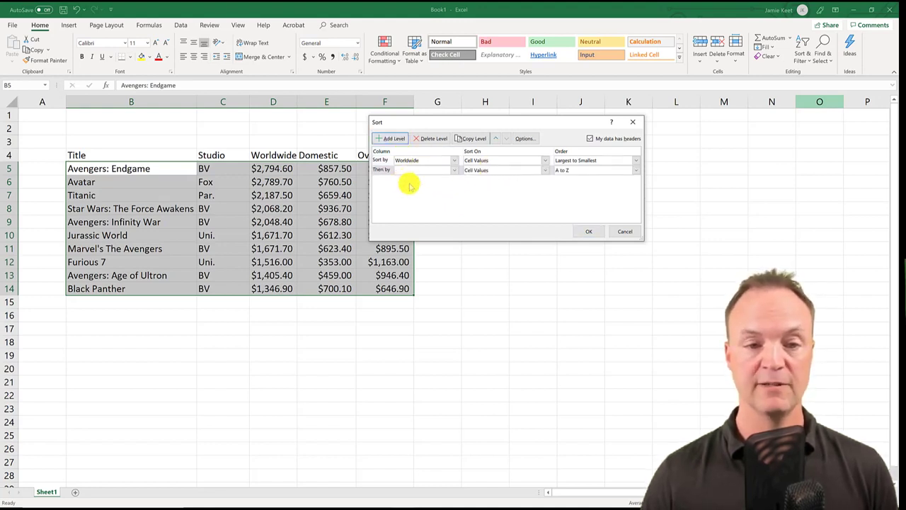
click(449, 170)
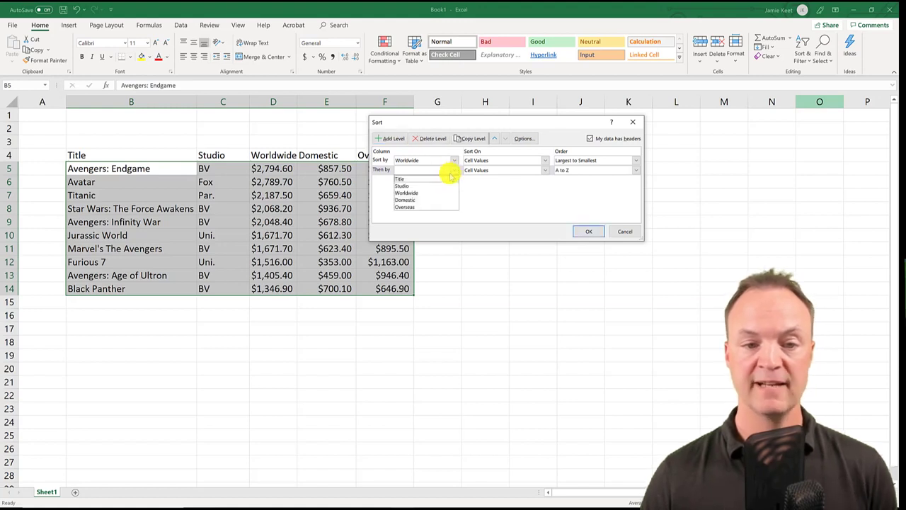
click(430, 200)
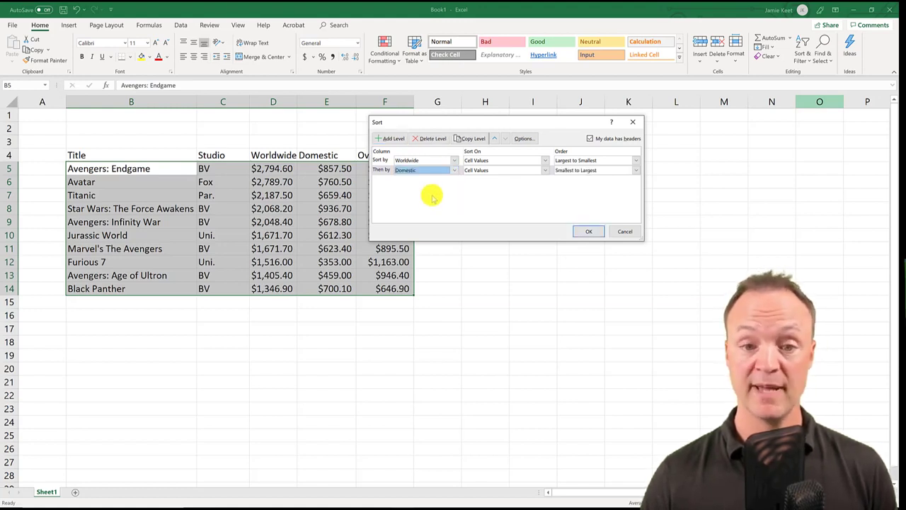
click(635, 170)
click(577, 186)
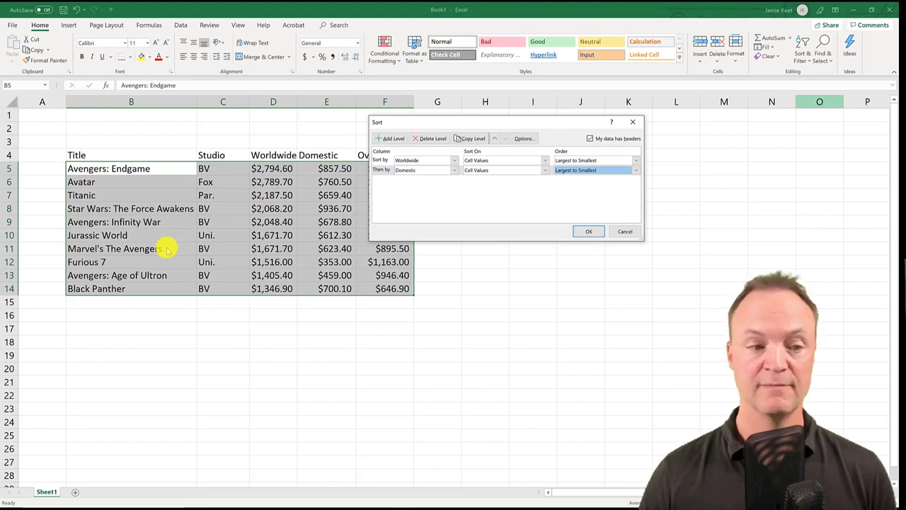
click(588, 232)
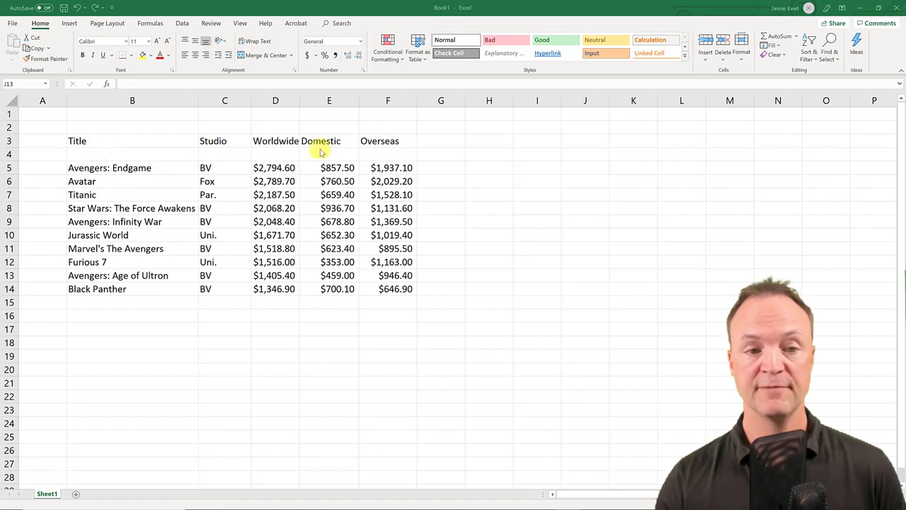
Add filter controls to the blank cells B4:F4 between the column headings and the movie data.
click(129, 155)
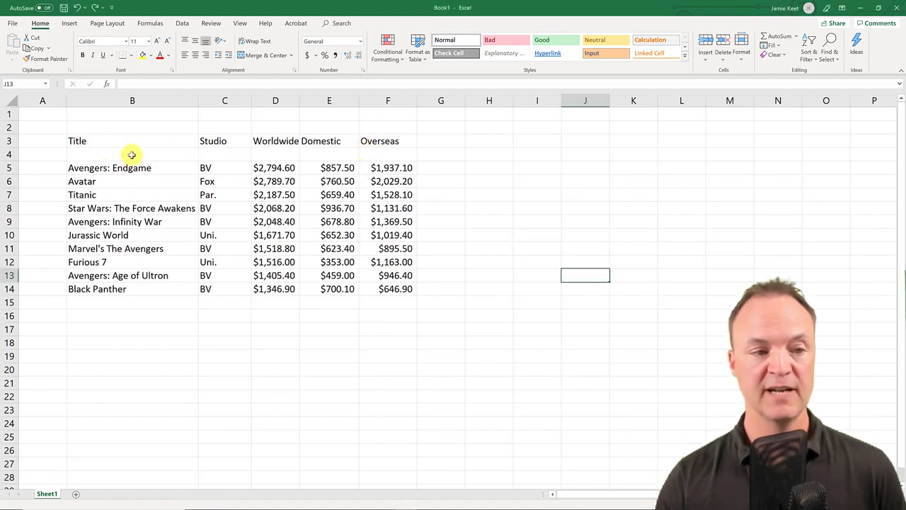
drag(149, 155, 388, 155)
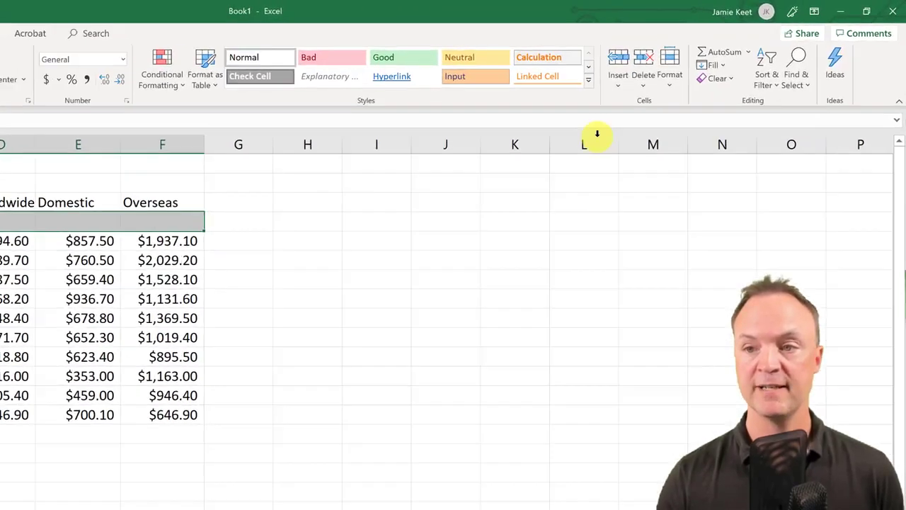
click(761, 90)
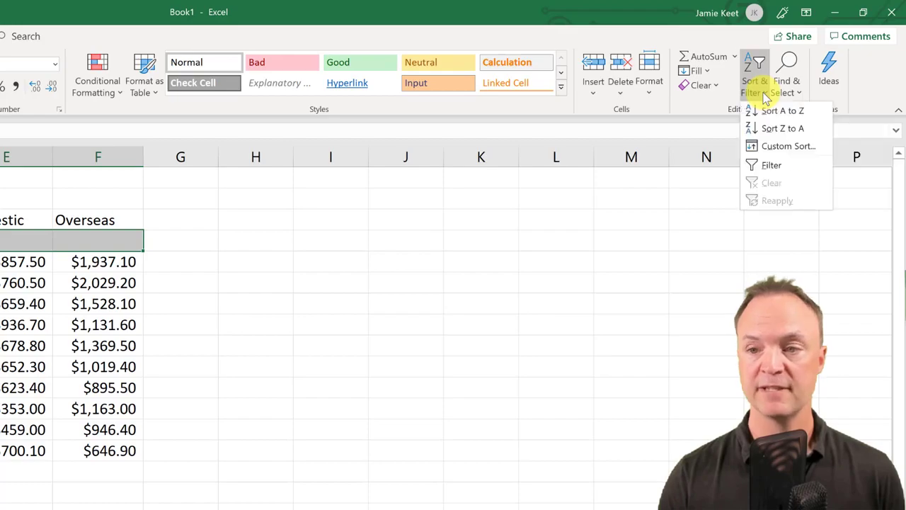
click(772, 167)
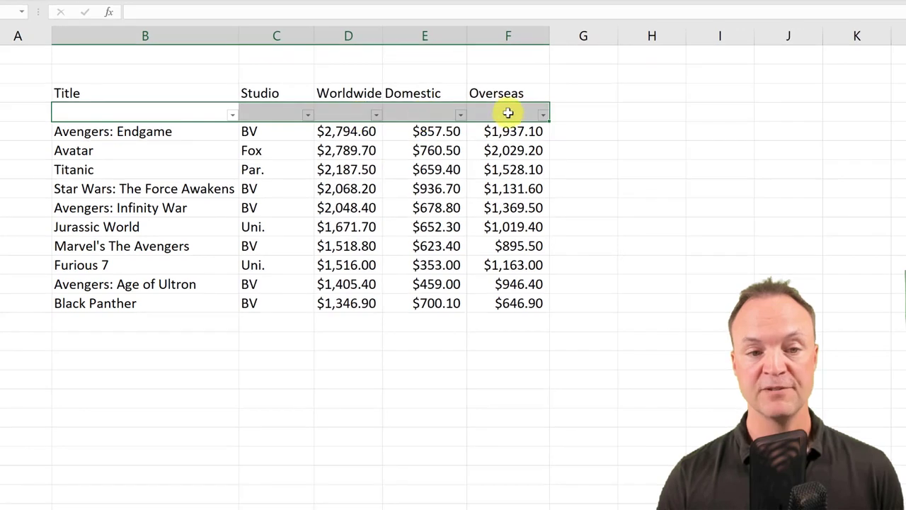
click(344, 379)
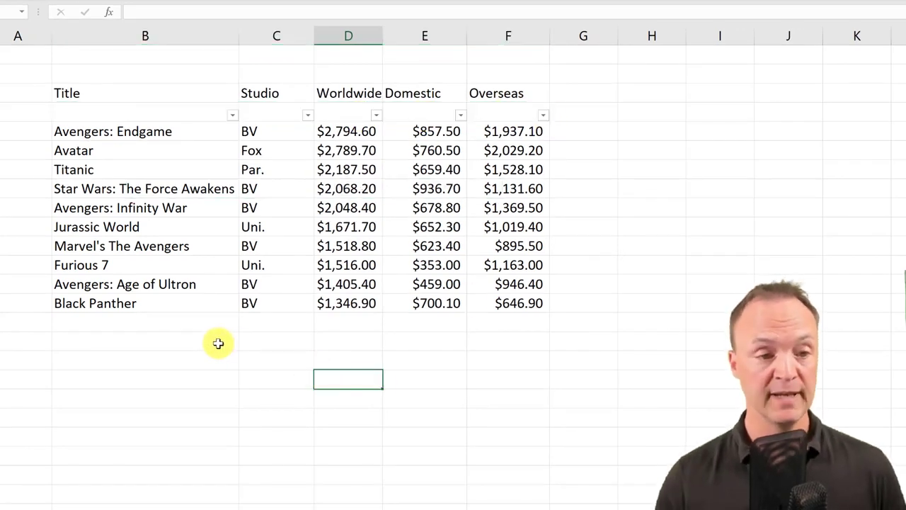
Filter the movie table's Title column to show only Black Panther.
click(233, 116)
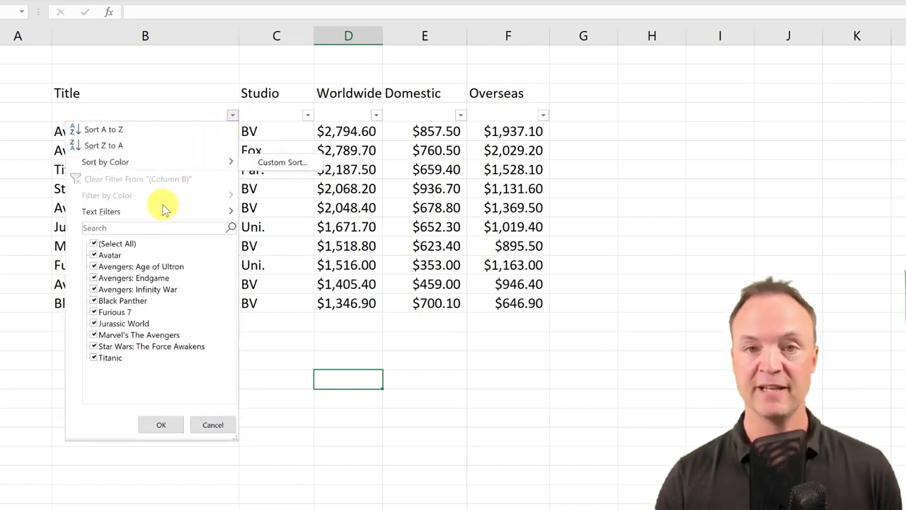
click(94, 245)
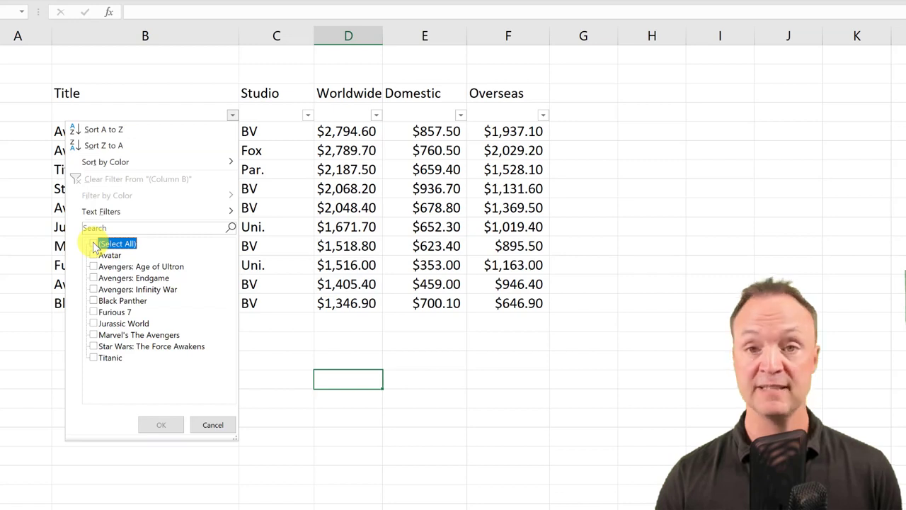
click(94, 301)
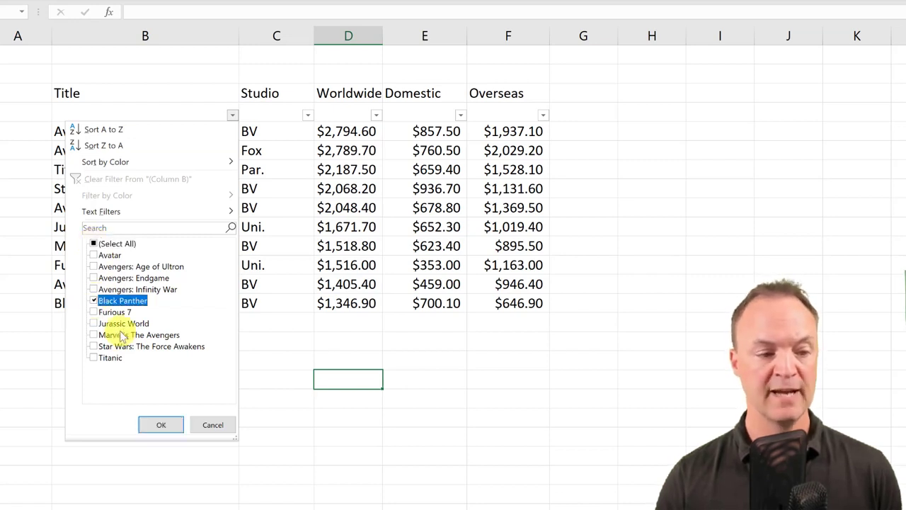
click(161, 425)
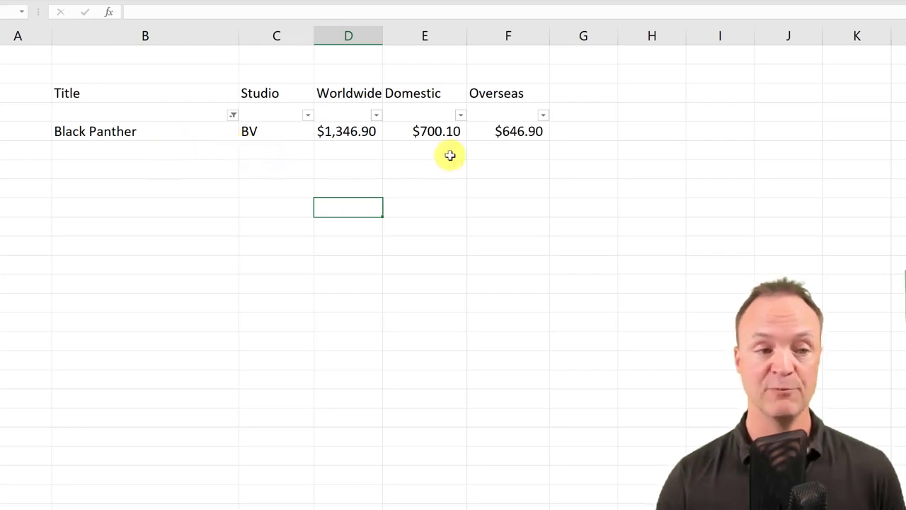
Reselect all titles in the Title column's filter to bring back every movie row.
click(233, 114)
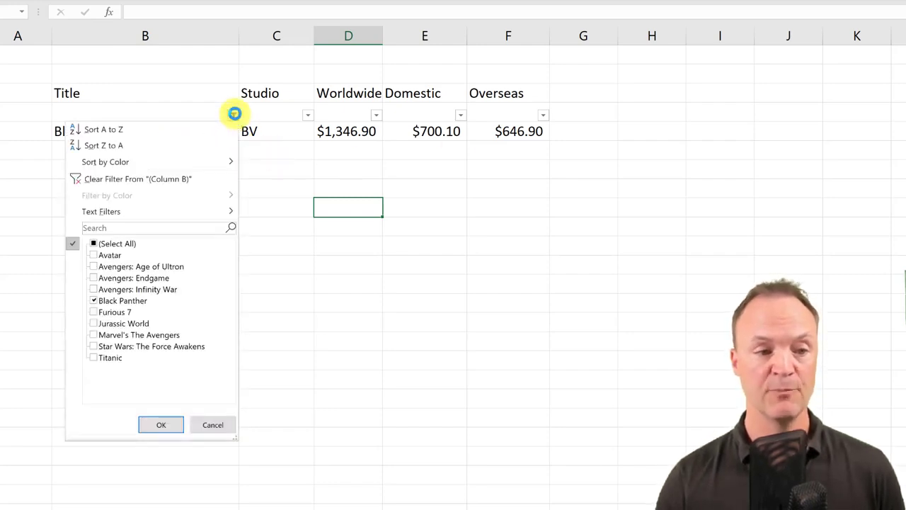
click(94, 244)
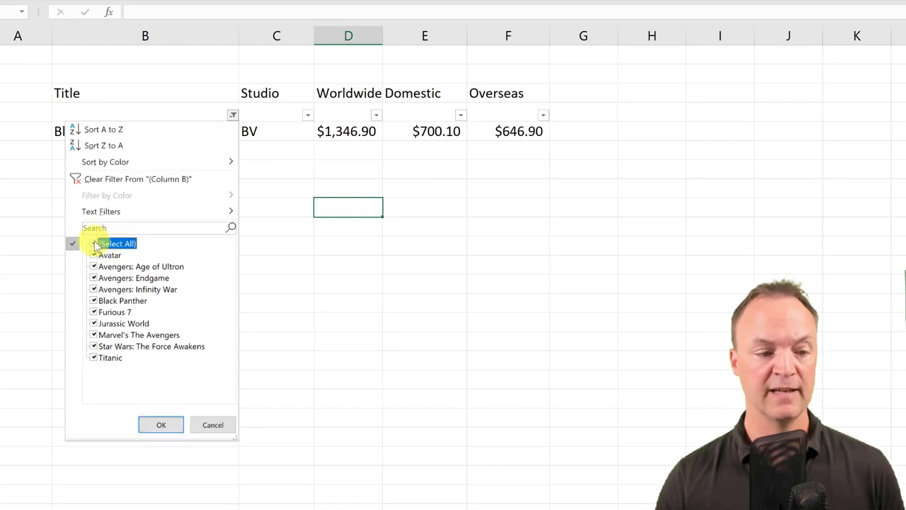
click(168, 429)
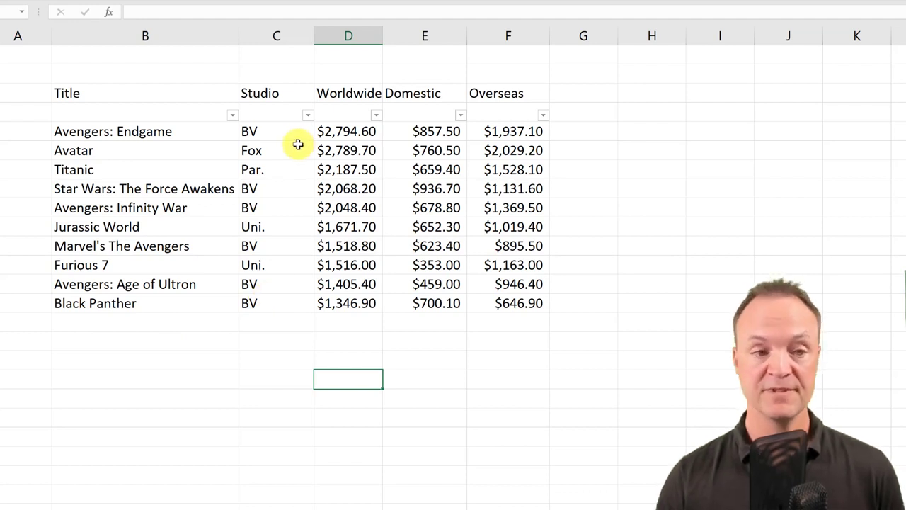
Filter the Studio column to show only Uni. movies, and clear that filter from the table.
click(306, 114)
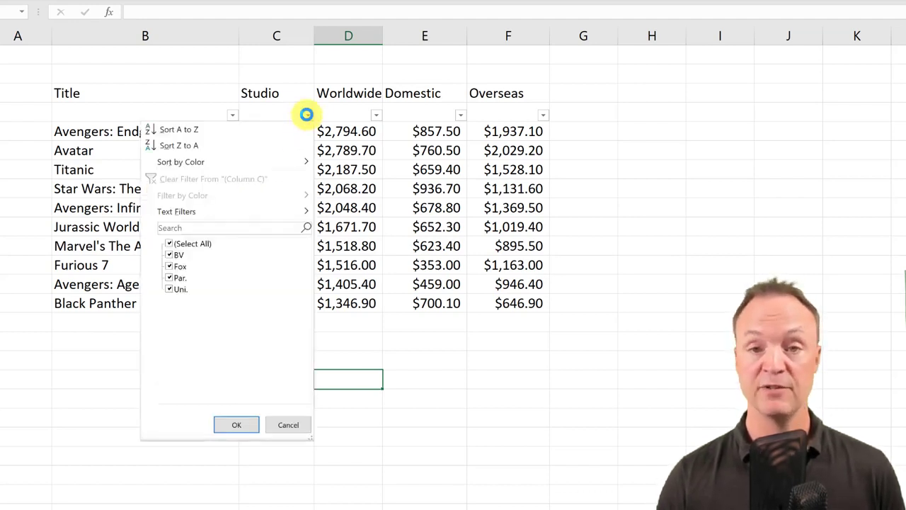
click(170, 244)
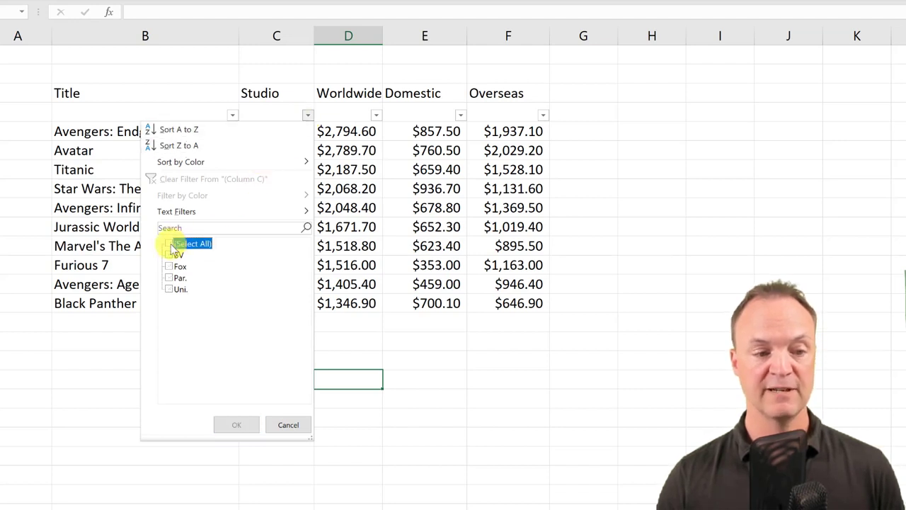
click(170, 290)
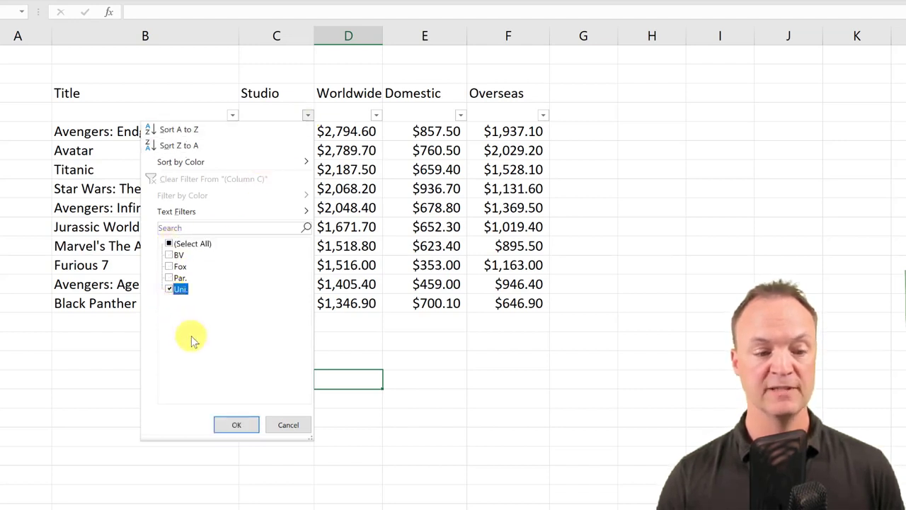
click(240, 428)
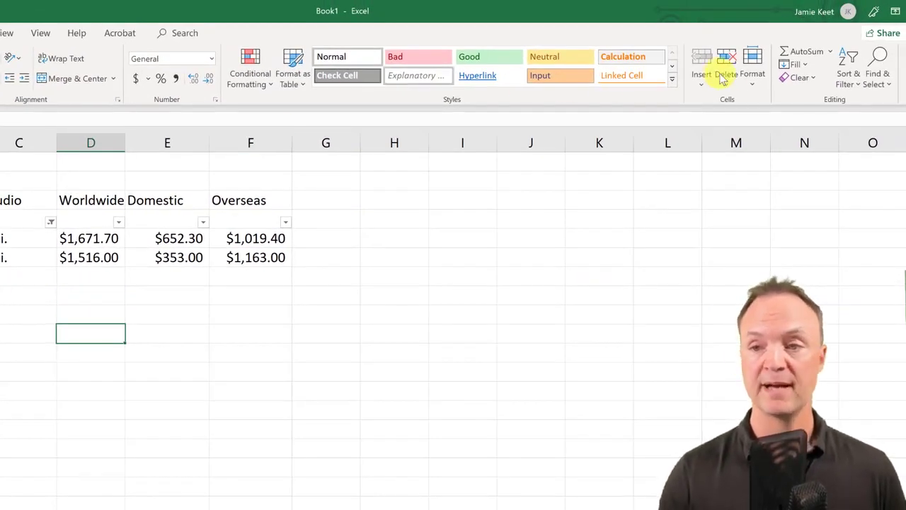
click(858, 83)
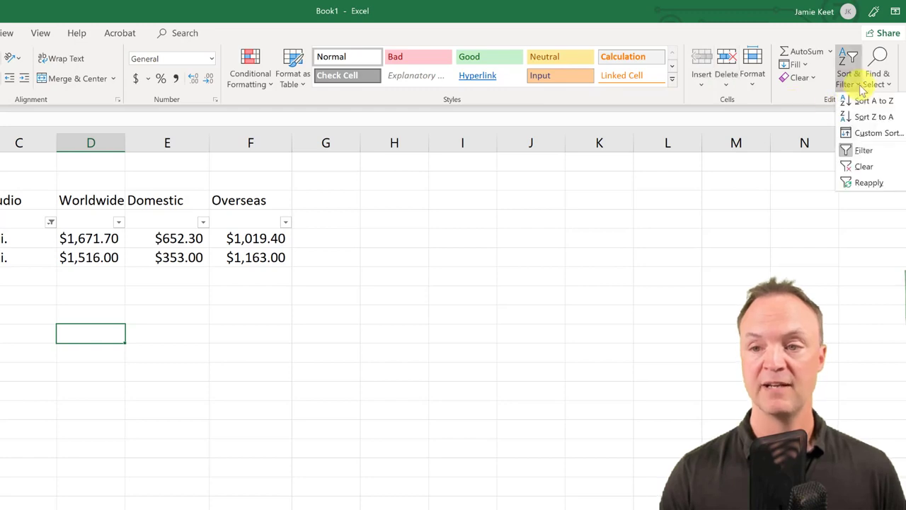
click(865, 167)
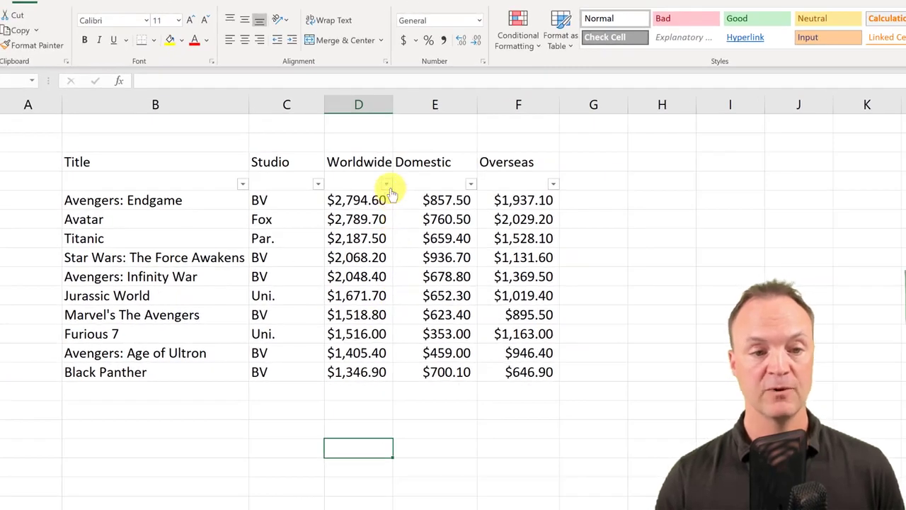
Apply the Above Average number filter to the Worldwide column and undo it.
click(387, 183)
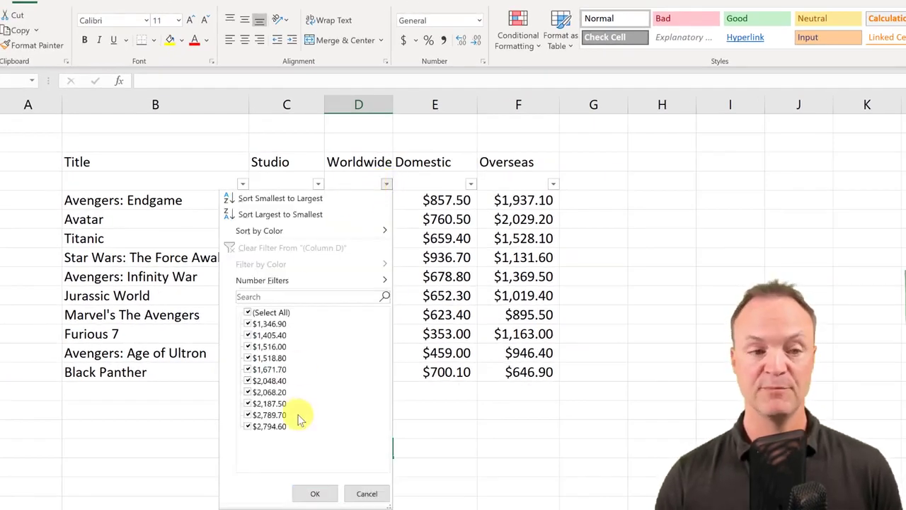
mouse_move(340, 282)
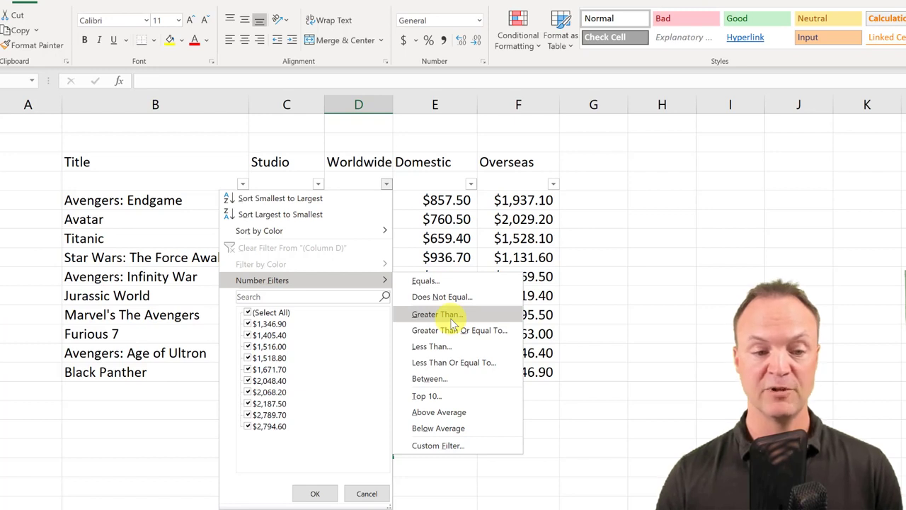
click(460, 412)
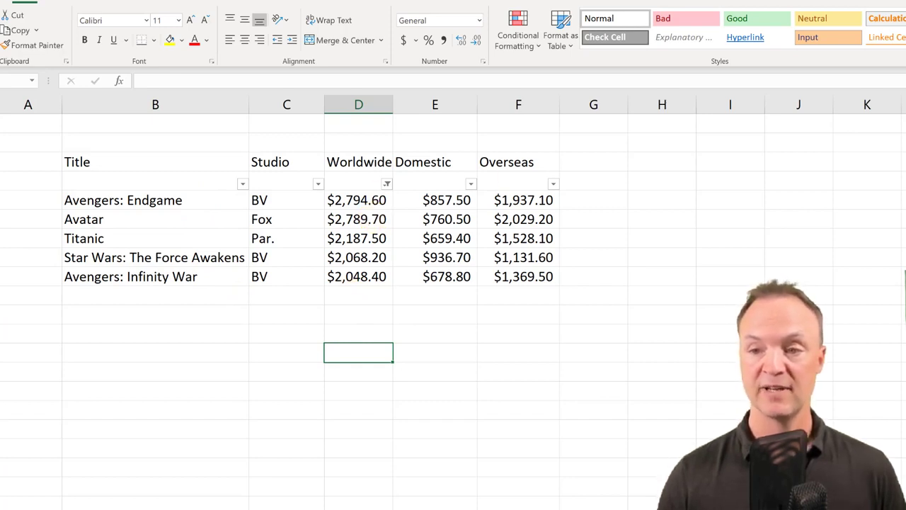
key(ctrl+z)
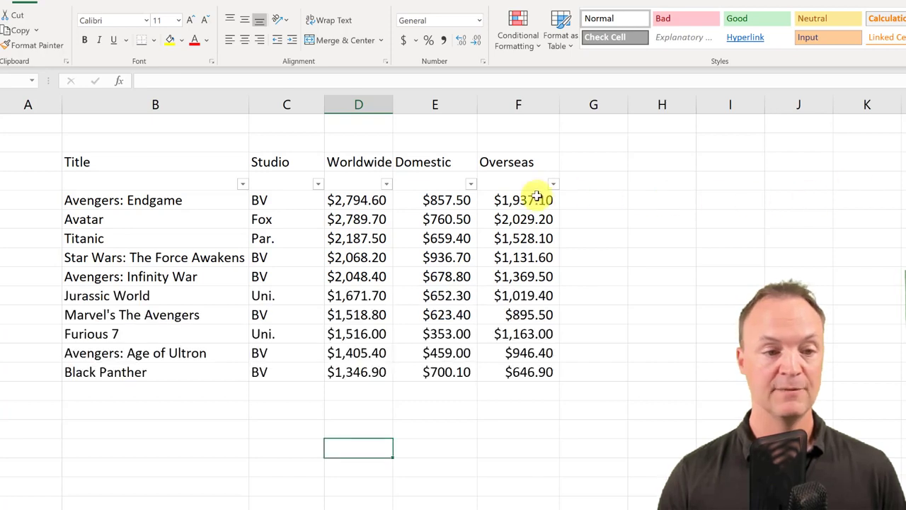
Apply a custom number filter to the Worldwide column for values greater than 2000 and less than 2500.
click(384, 184)
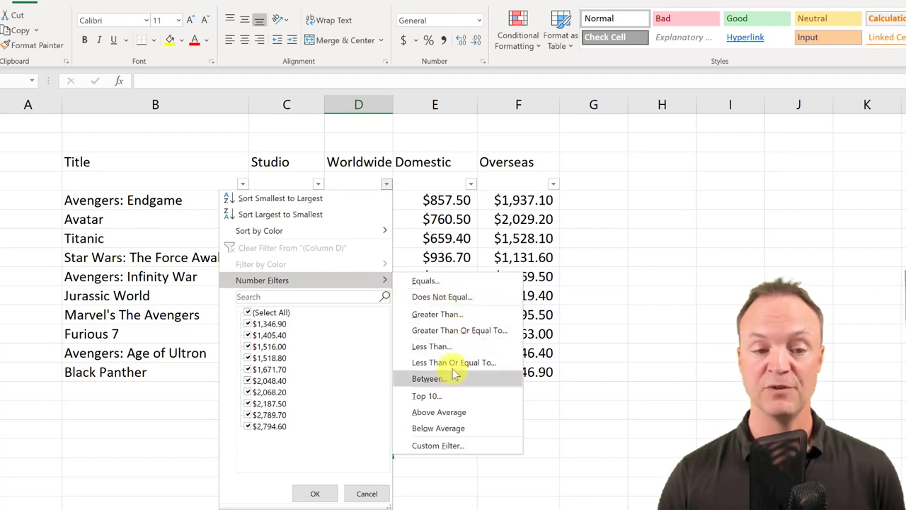
click(446, 446)
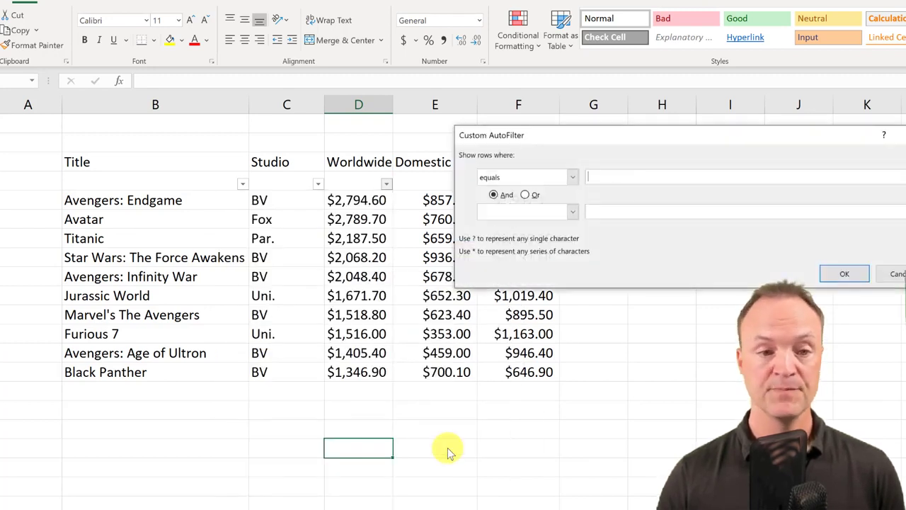
click(573, 179)
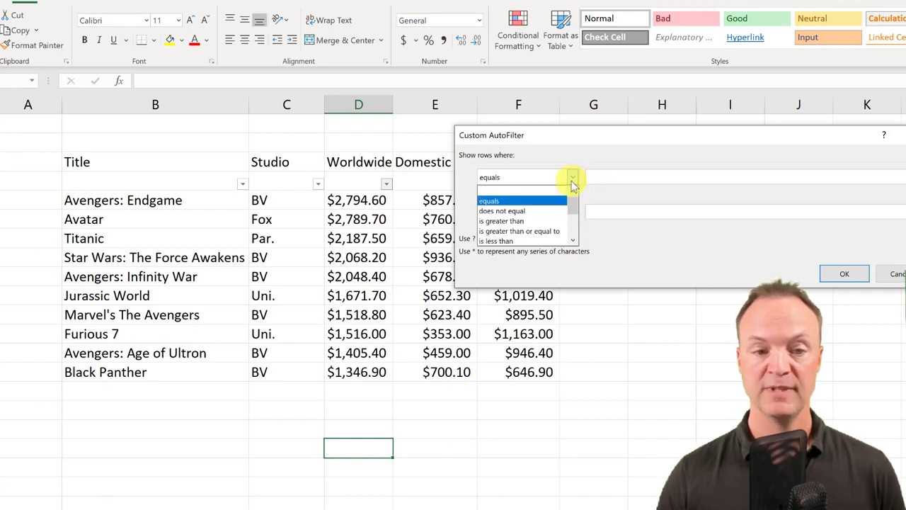
click(527, 221)
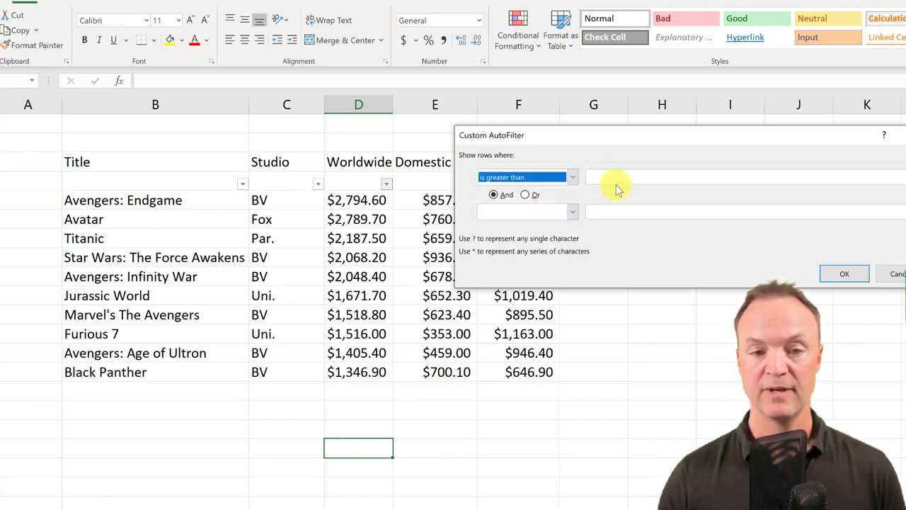
click(615, 177)
text(2000)
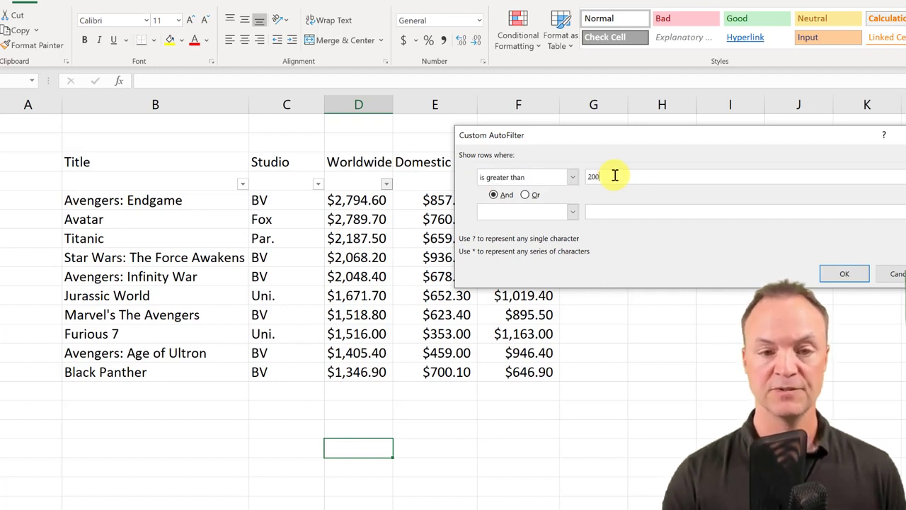
click(573, 212)
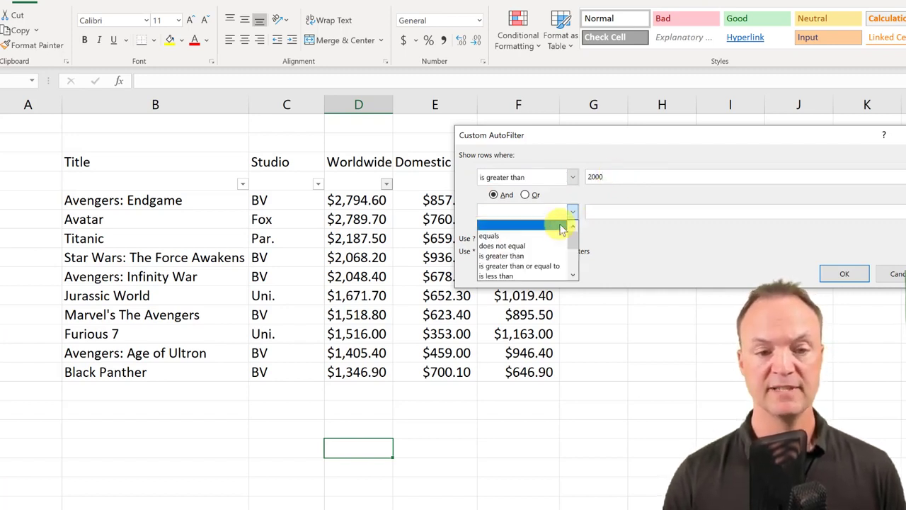
click(536, 280)
click(622, 210)
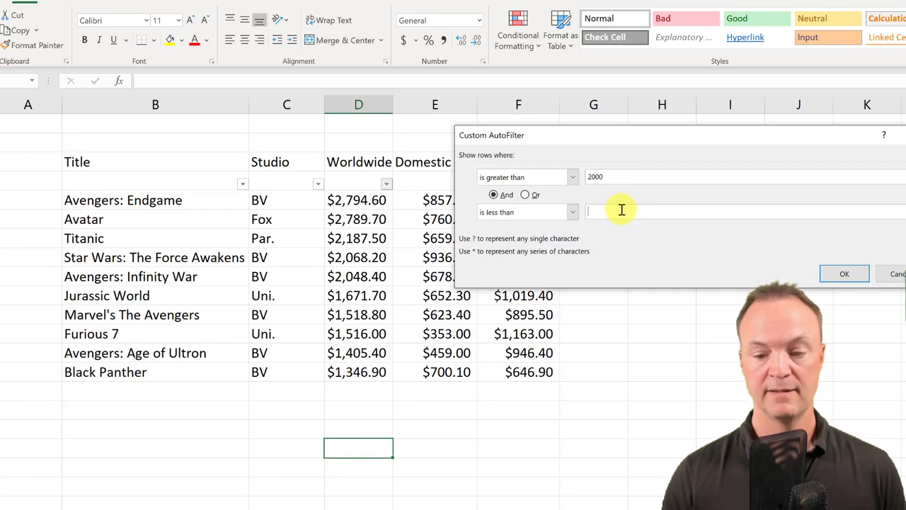
text(2500)
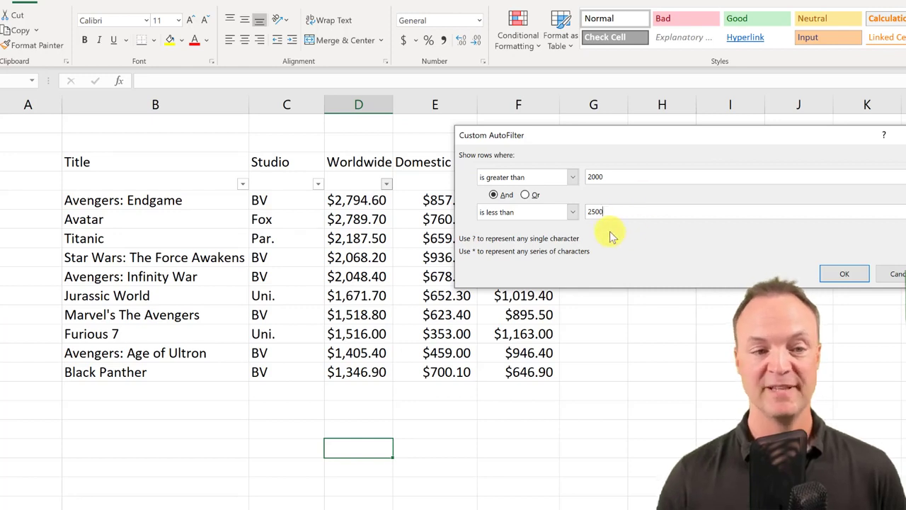
click(843, 275)
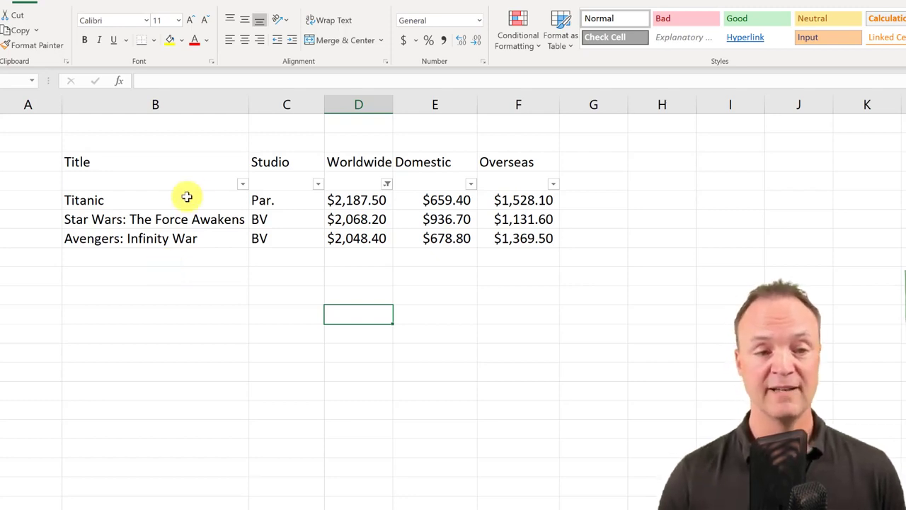
click(386, 184)
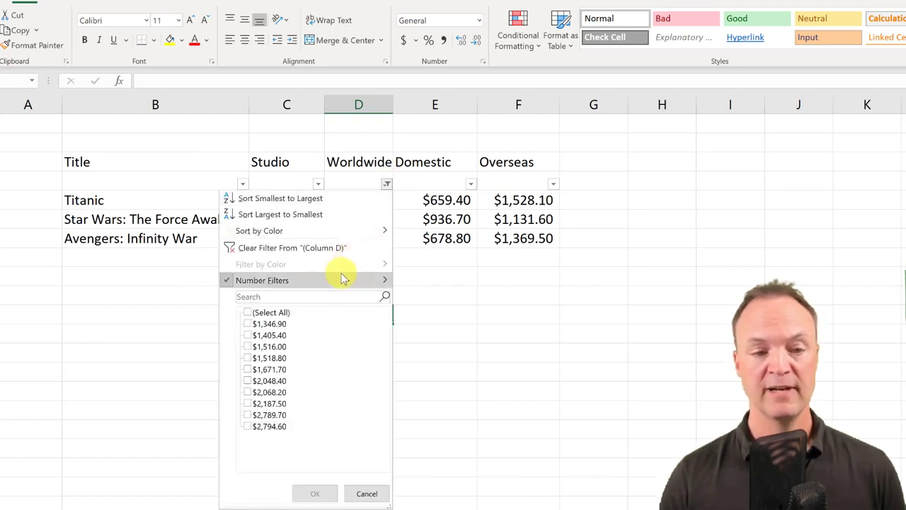
mouse_move(397, 280)
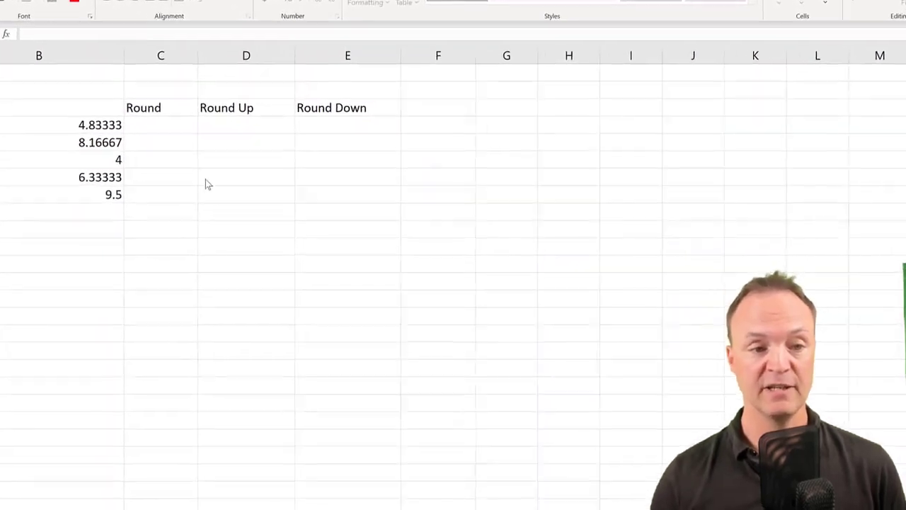
Enter the formula =ROUND(B4,0) in cell C4 under the Round heading.
double_click(155, 122)
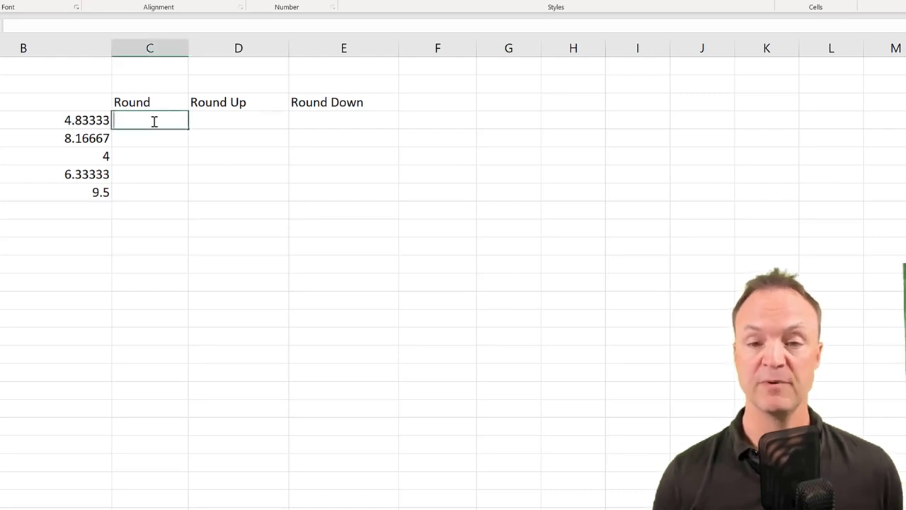
text(=)
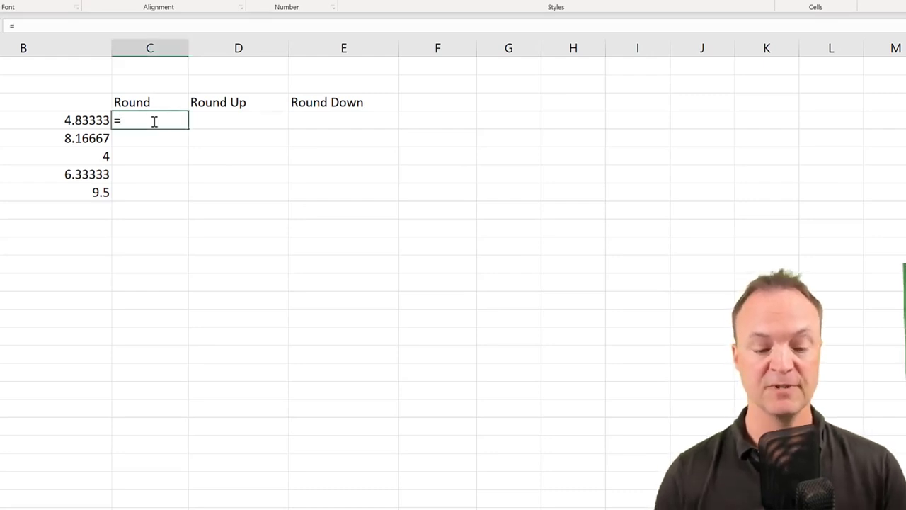
text(roun)
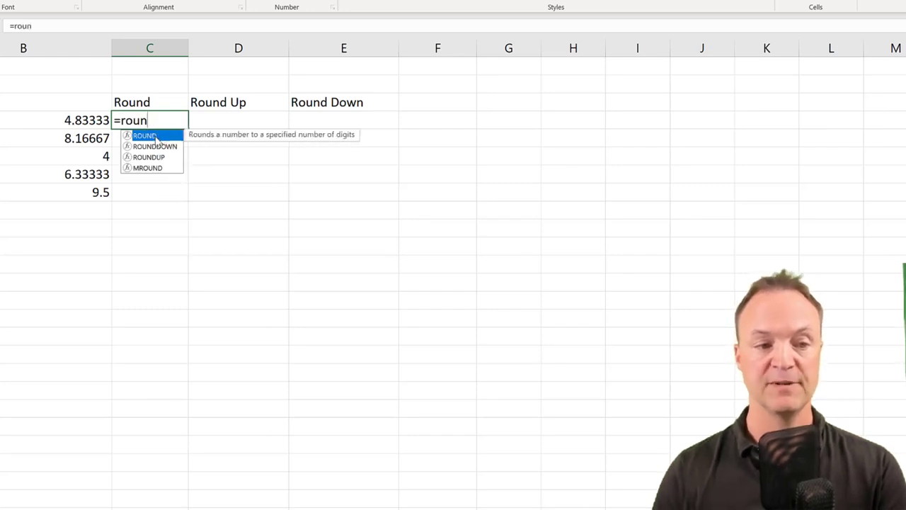
double_click(156, 137)
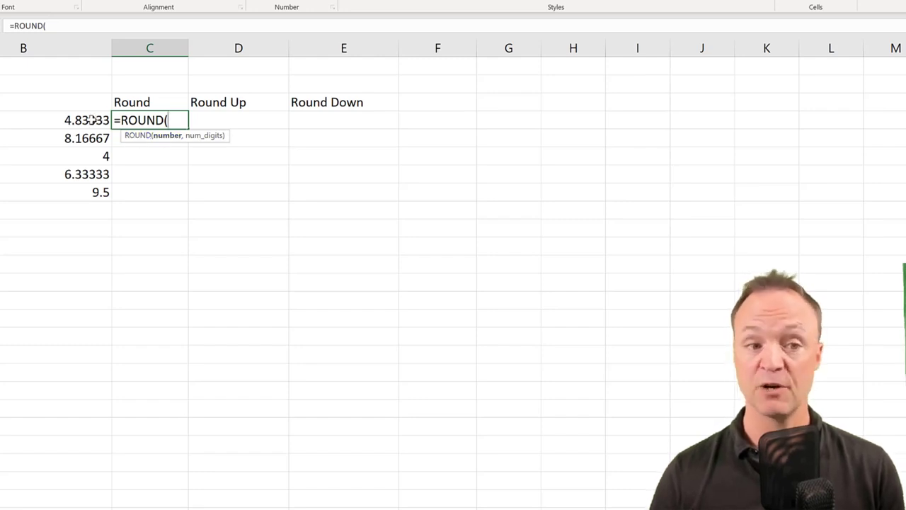
click(85, 121)
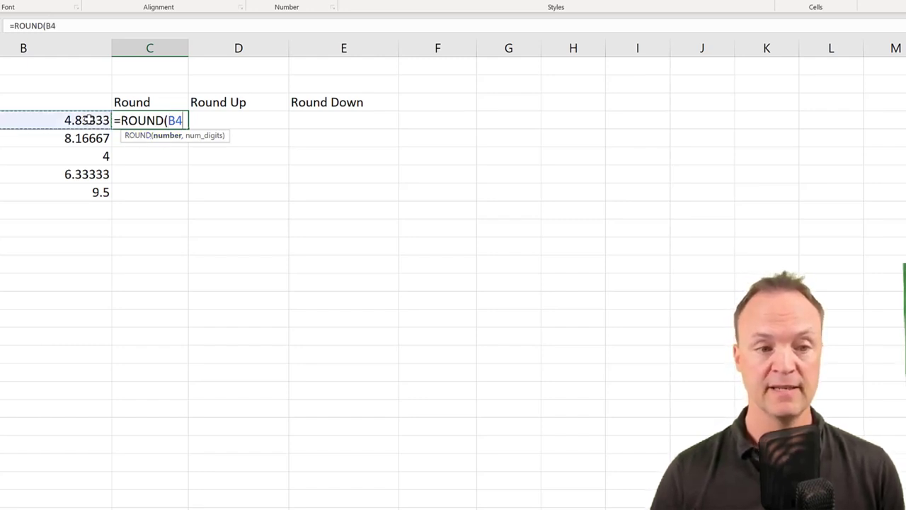
text(,)
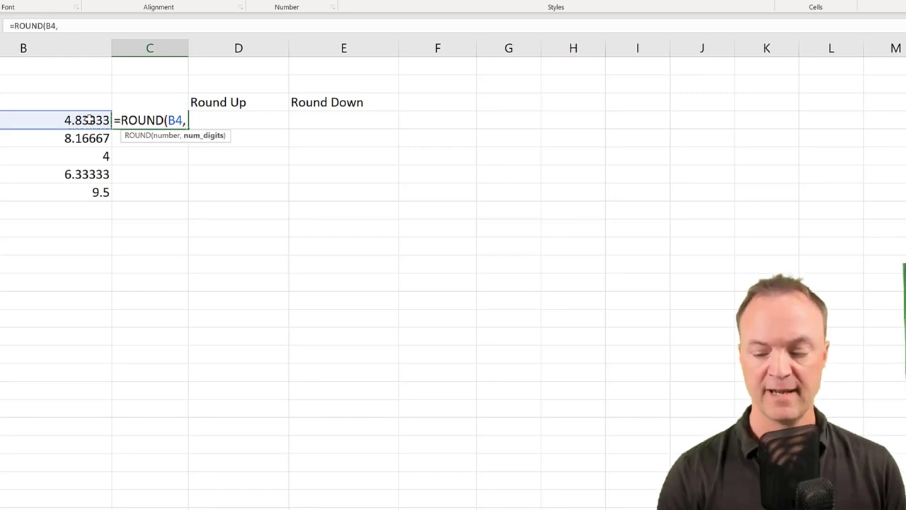
text(0)
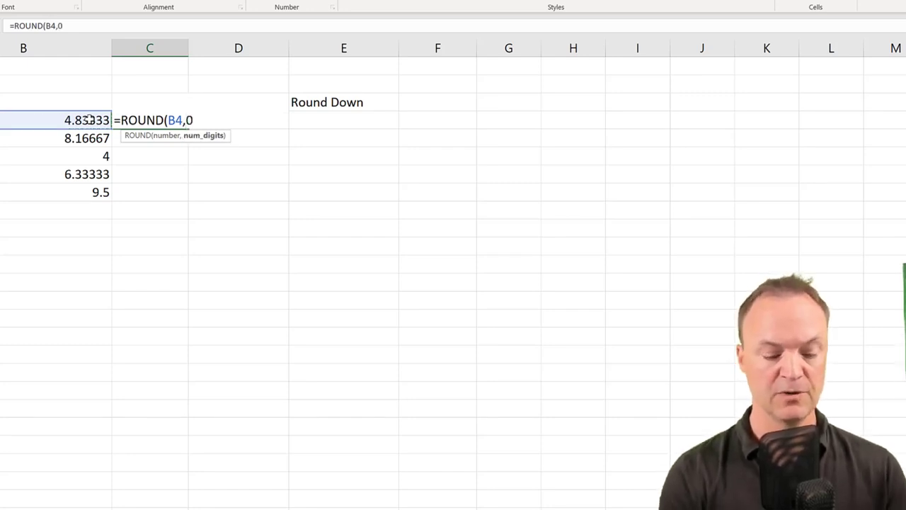
text())
key(ctrl+Return)
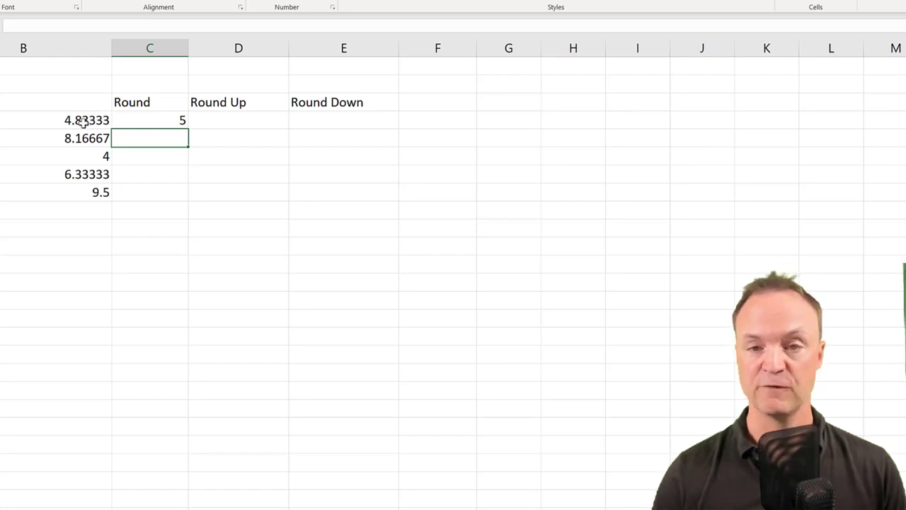
Fill the ROUND formula from C4 down through C8.
click(163, 120)
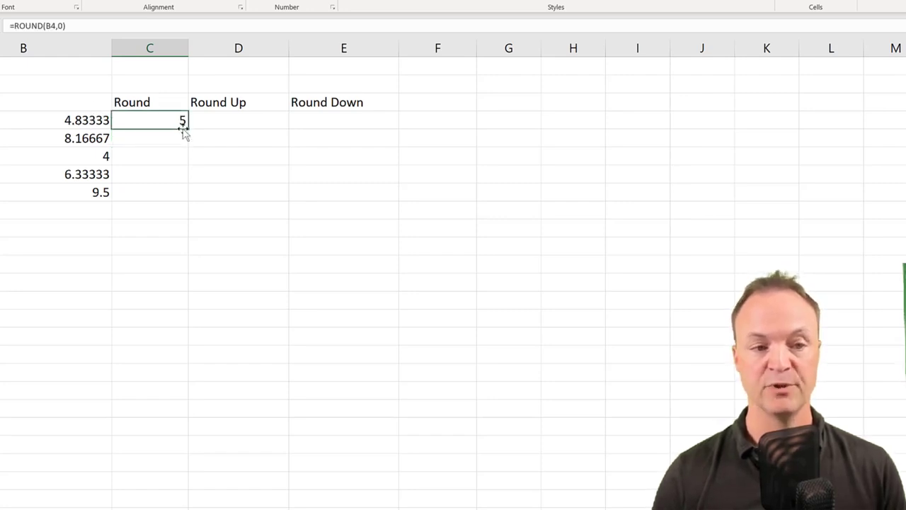
drag(188, 129, 182, 195)
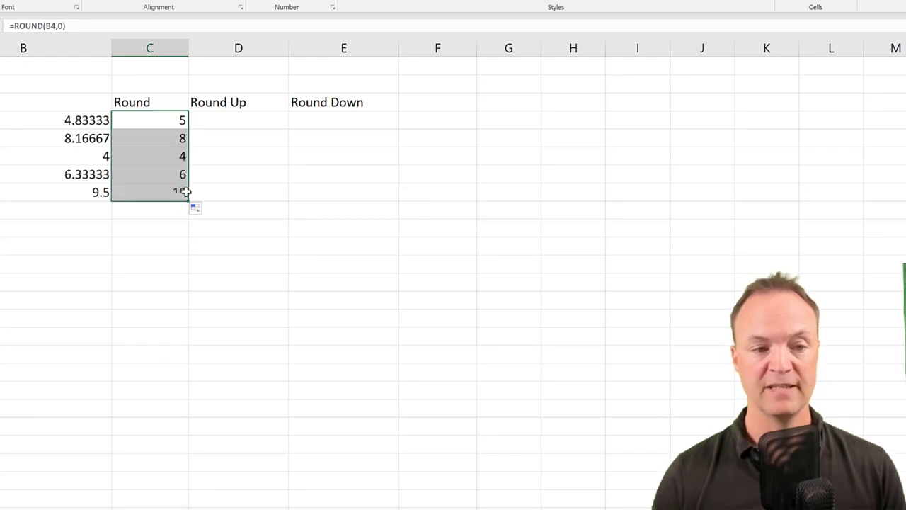
click(169, 222)
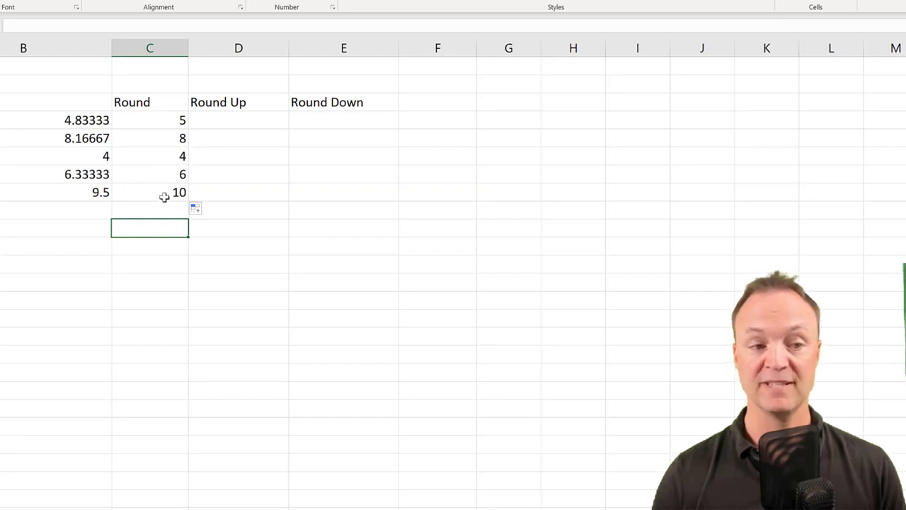
Enter the formula =ROUNDUP(B4,0) in cell D4 under the Round Up heading.
click(230, 120)
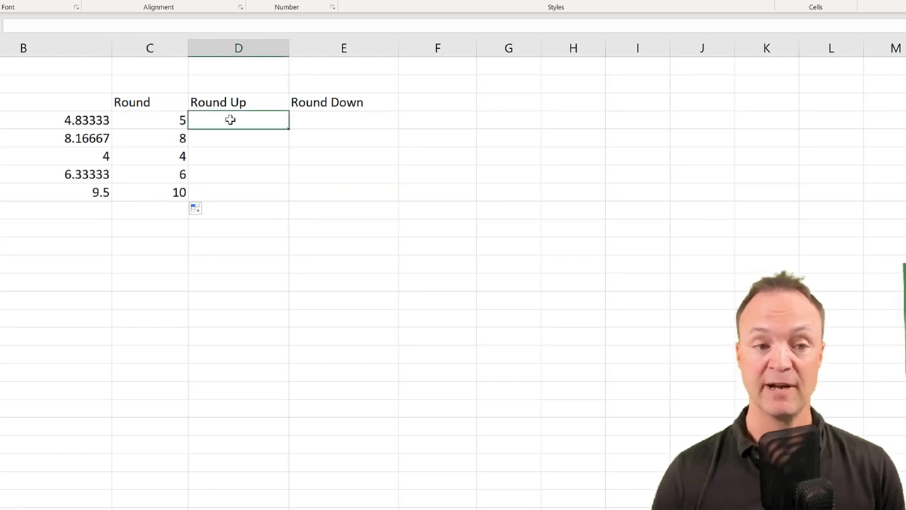
text(=)
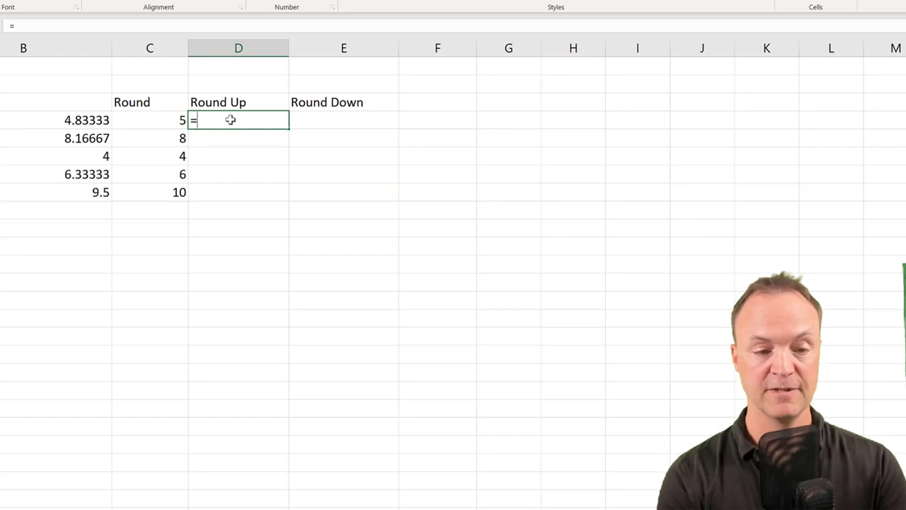
text(roun)
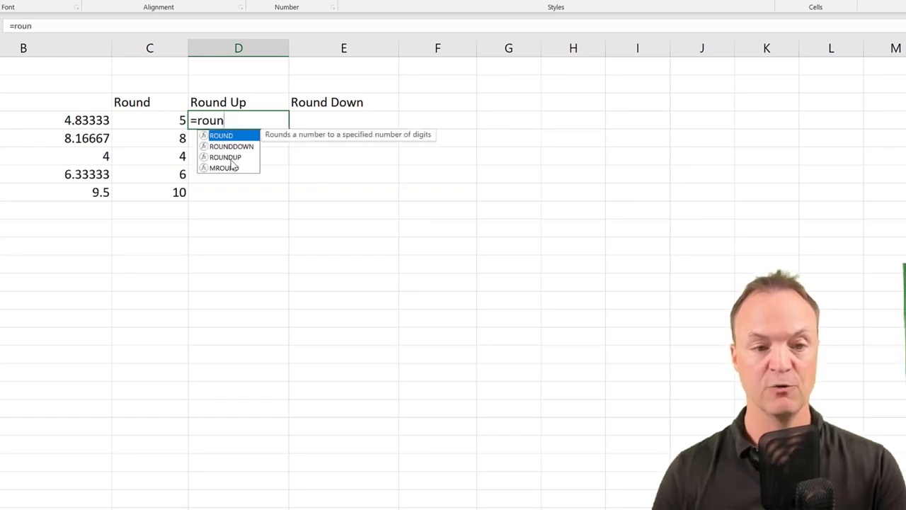
double_click(234, 157)
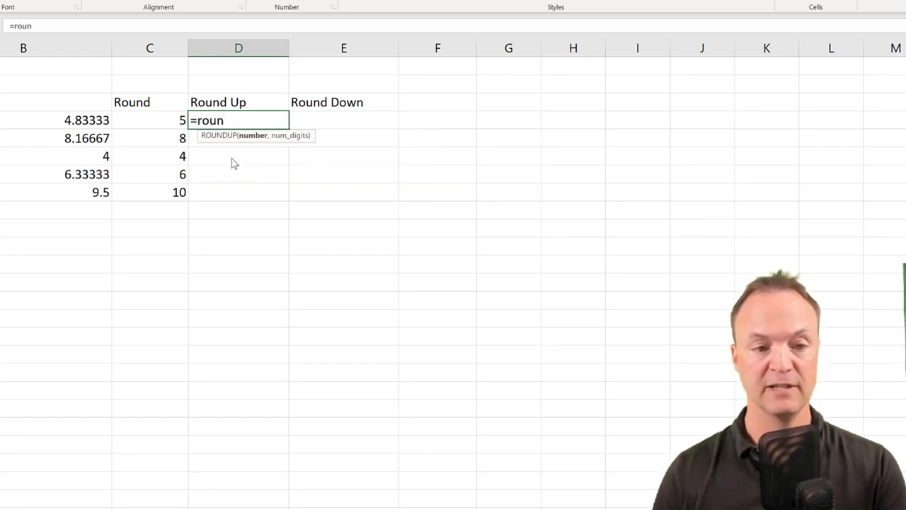
click(104, 122)
text(,)
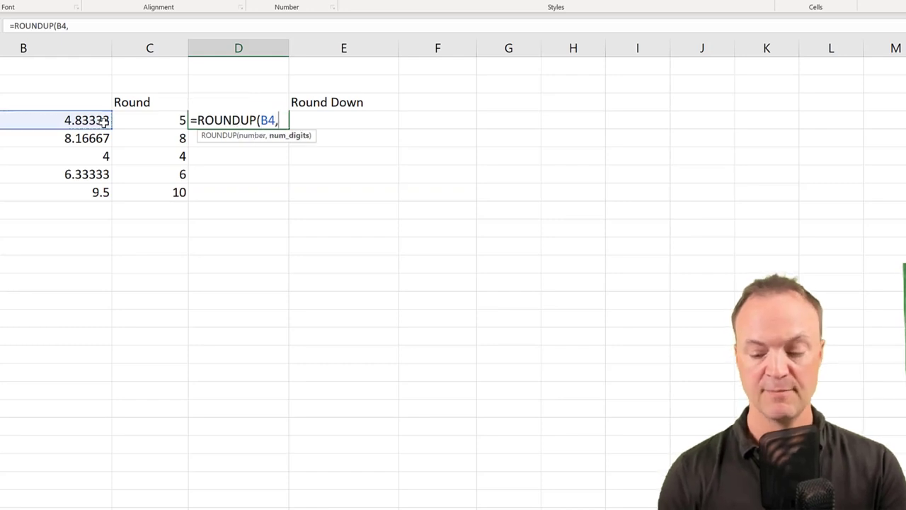
text(0))
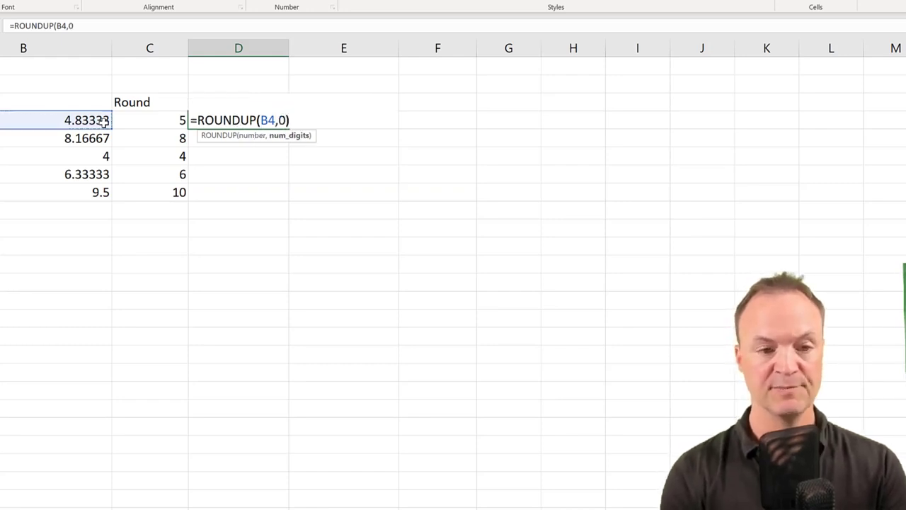
key(Return)
Fill the ROUNDUP formula from D4 down through D8 and check the copied formulas in D5 and D7.
click(270, 123)
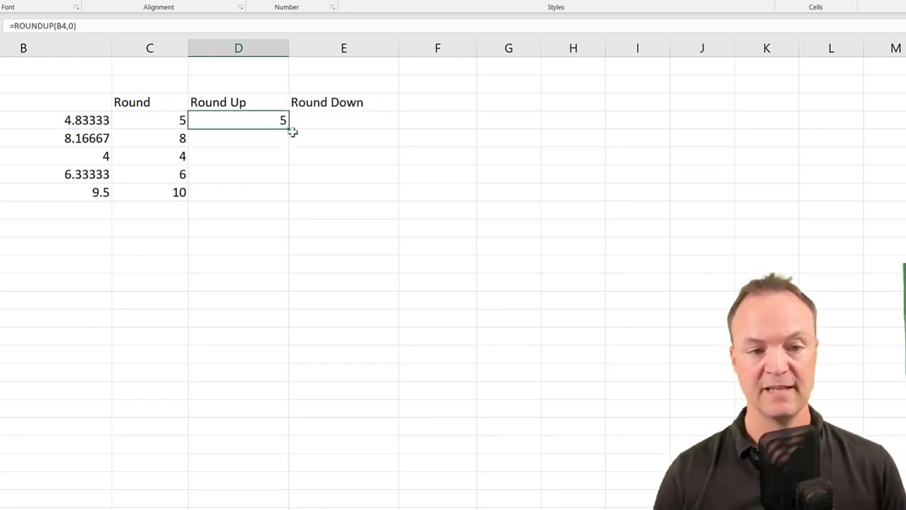
drag(281, 153, 266, 195)
click(253, 146)
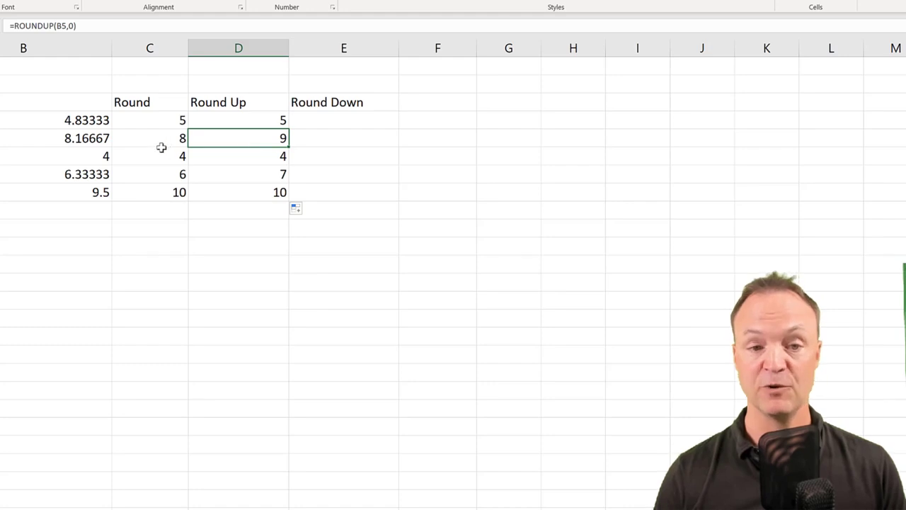
click(225, 177)
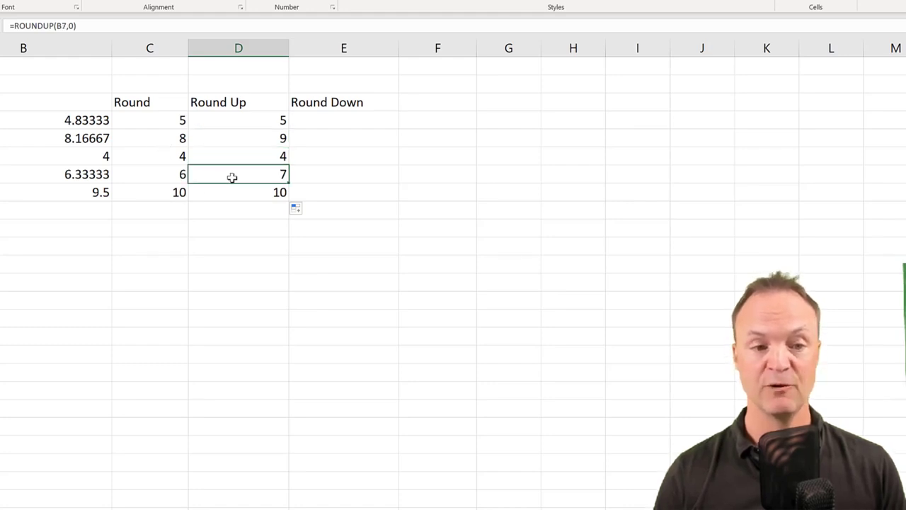
Enter the formula =ROUNDDOWN(B4,0) in cell E4 under the Round Down heading.
click(340, 125)
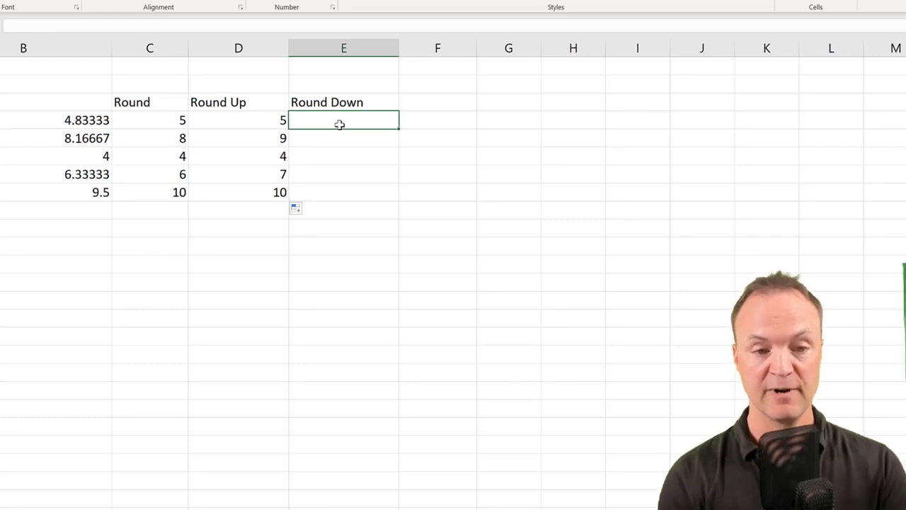
text(=round)
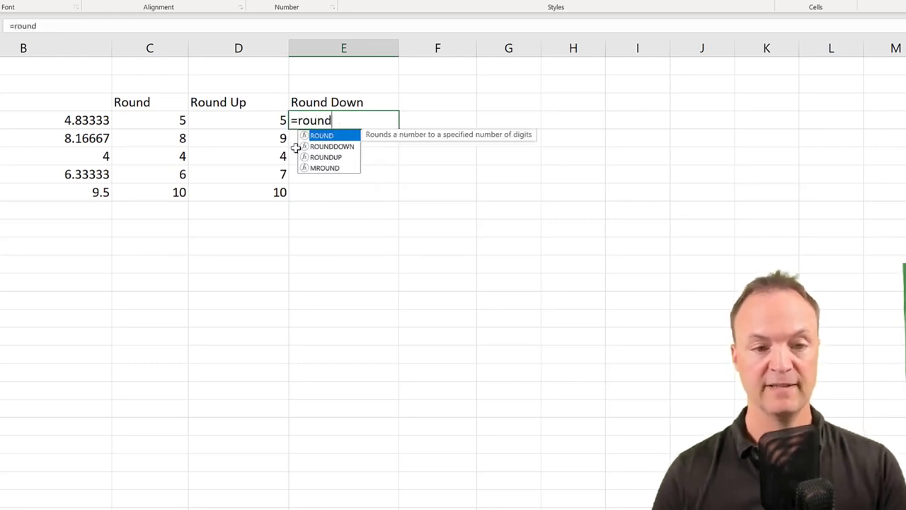
double_click(325, 147)
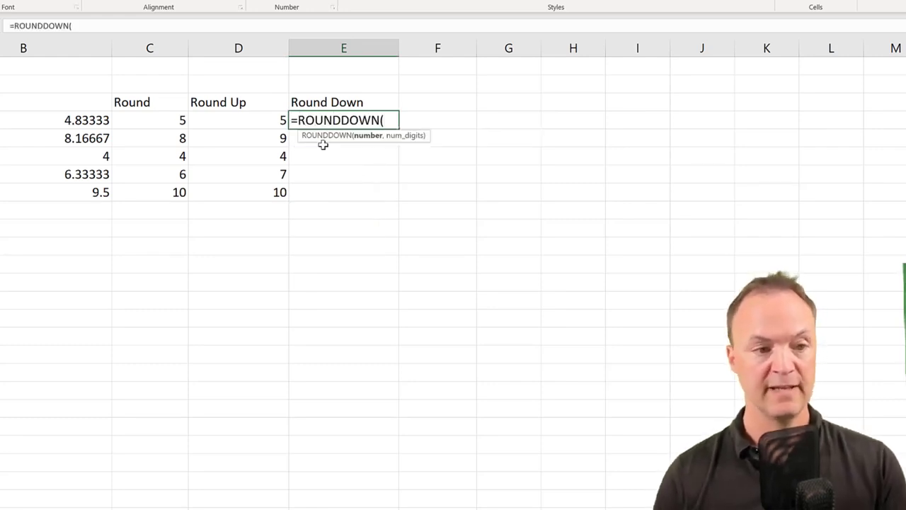
click(91, 122)
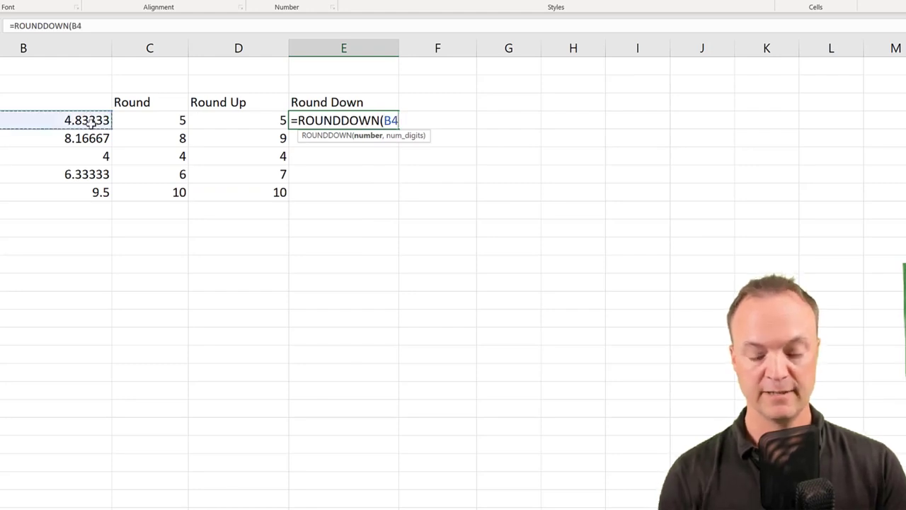
text(,0)
key(Return)
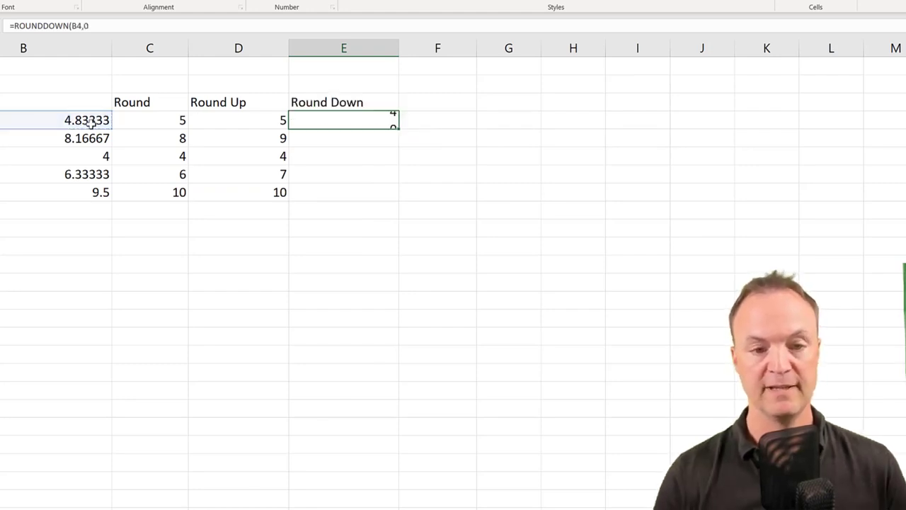
Fill the ROUNDDOWN formula from E4 down through E8.
click(337, 120)
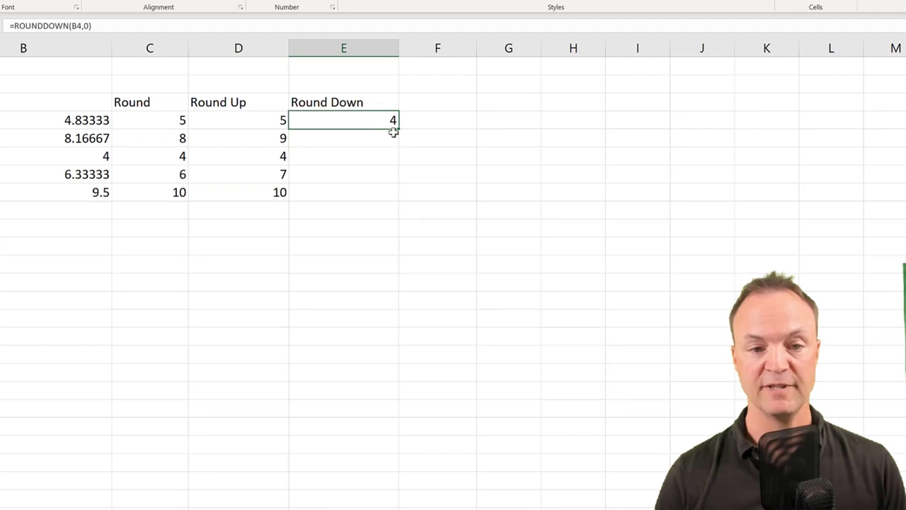
drag(399, 131, 393, 200)
click(356, 236)
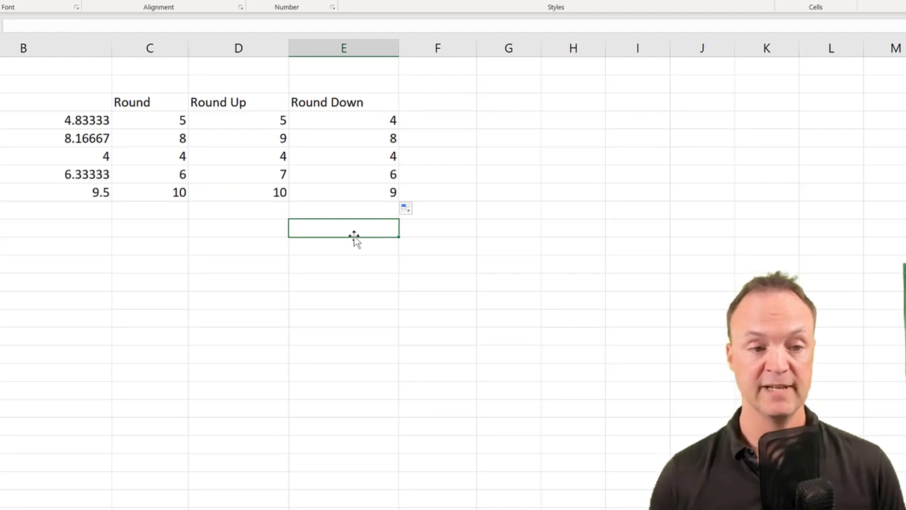
Change the number of digits in C4's ROUND formula to 1, making it =ROUND(B4,1).
click(168, 121)
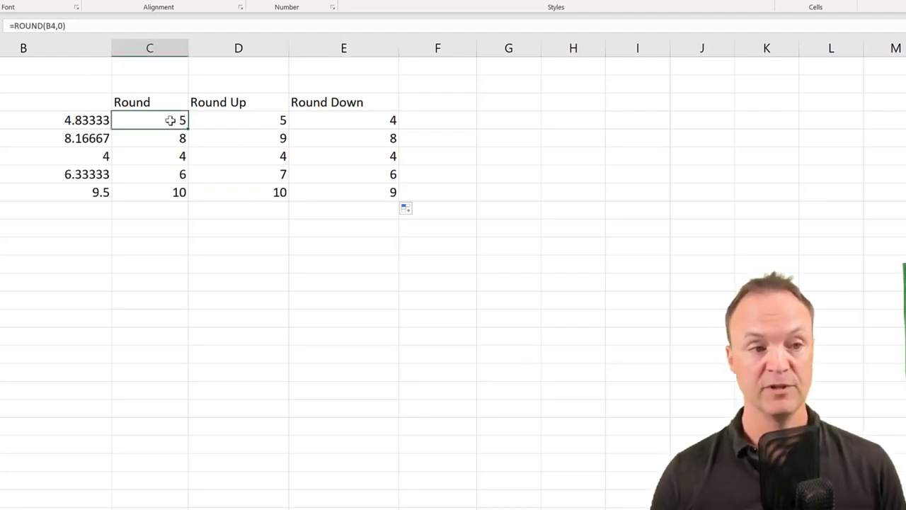
click(63, 27)
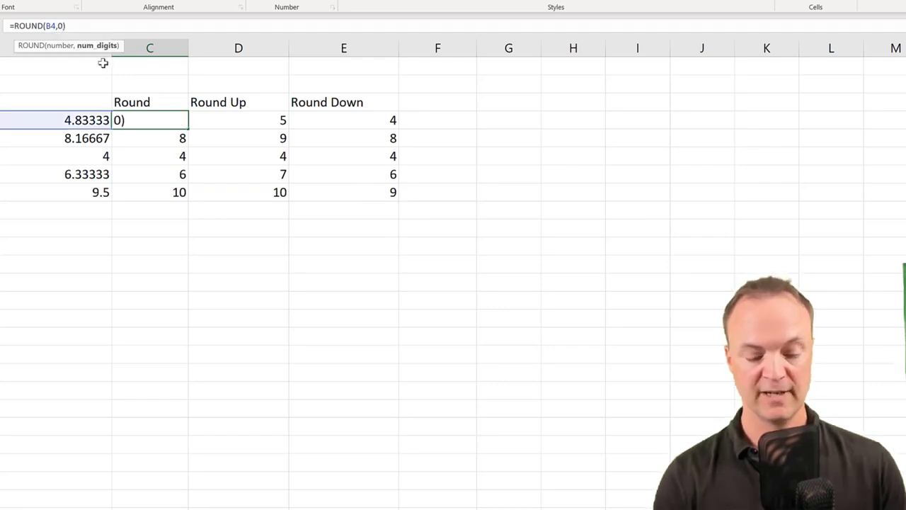
key(BackSpace)
text(1)
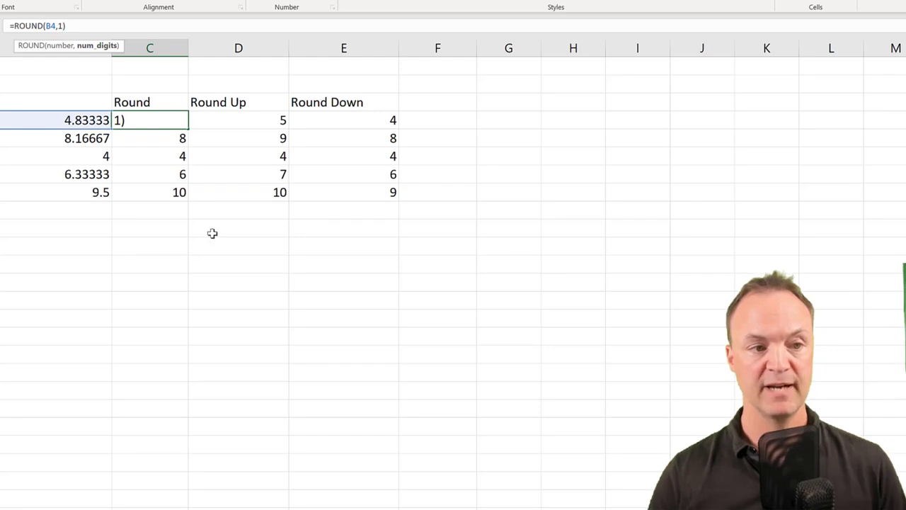
click(225, 242)
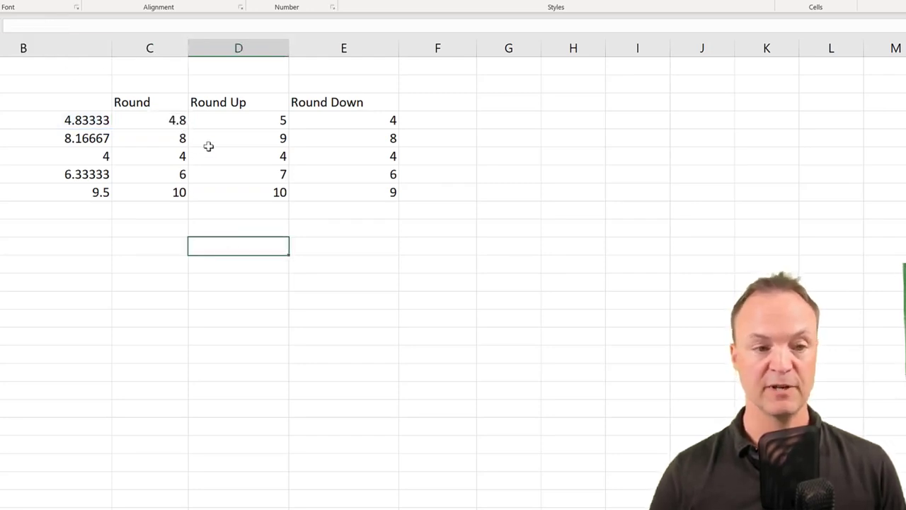
Change C4's formula to =ROUND(B4,3) and fill it down through C8.
click(178, 122)
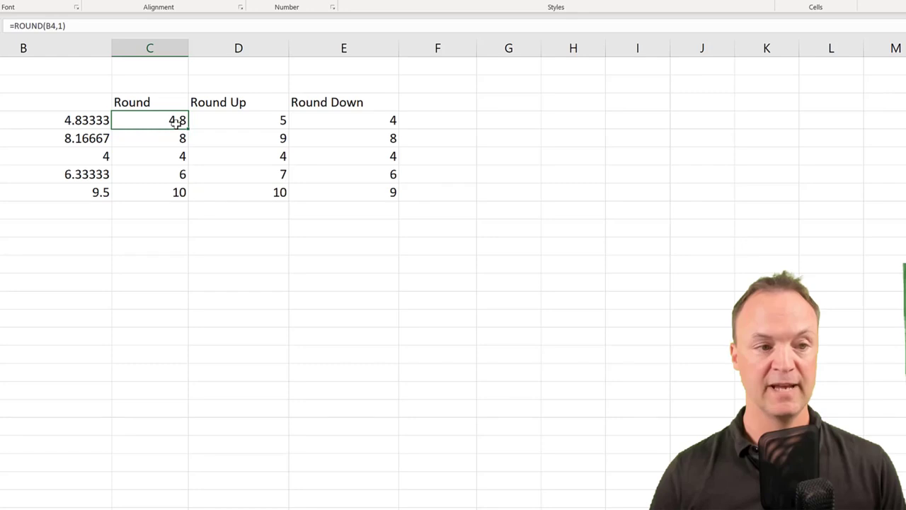
click(63, 27)
key(BackSpace)
text(3)
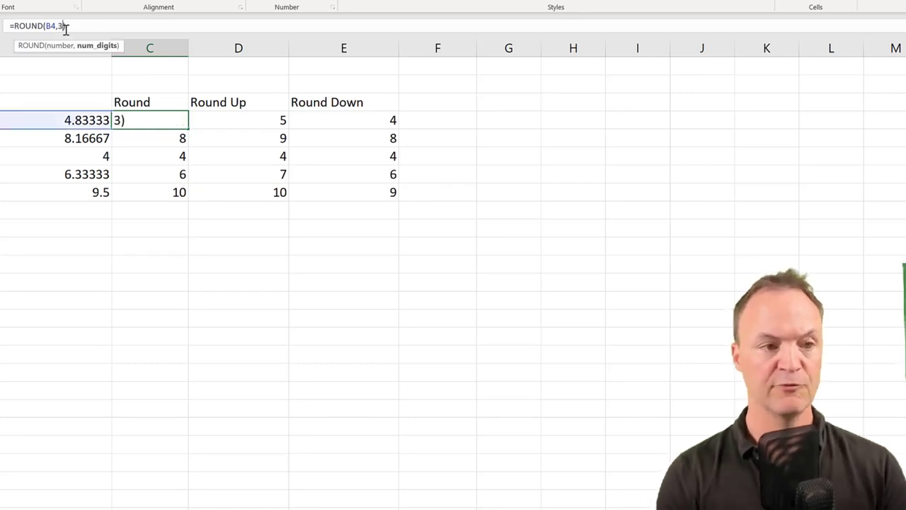
key(Return)
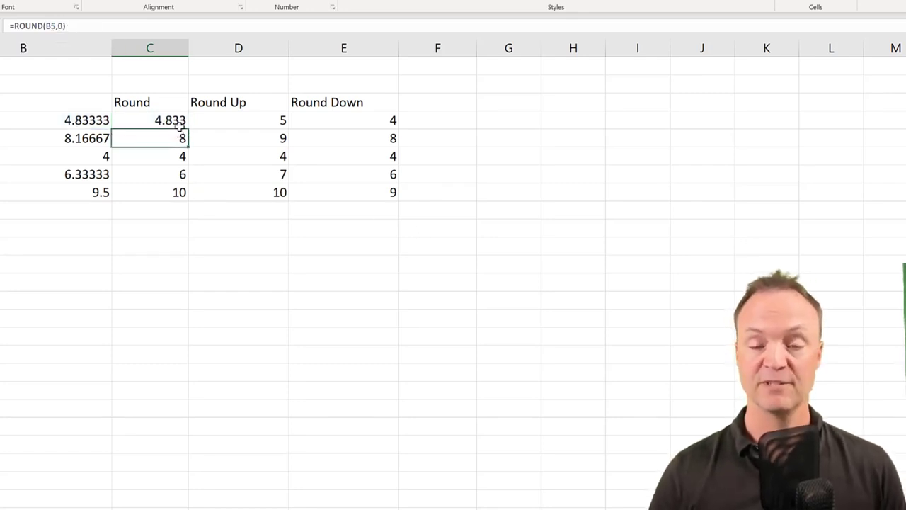
click(226, 233)
drag(170, 124, 182, 196)
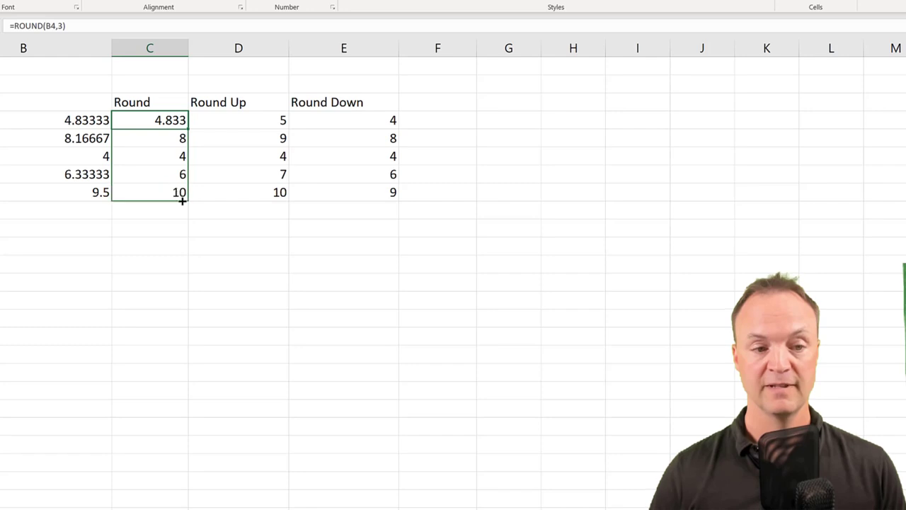
Undo the fill in column C and the digit changes to C4, restoring its formula to =ROUND(B4,0).
key(ctrl+d)
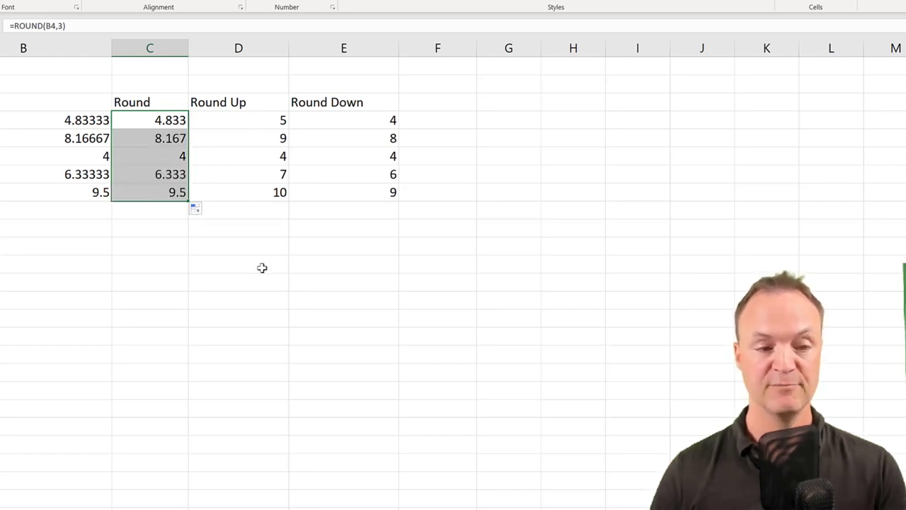
key(ctrl+z)
key(ctrl+z)
key(ctrl+z)
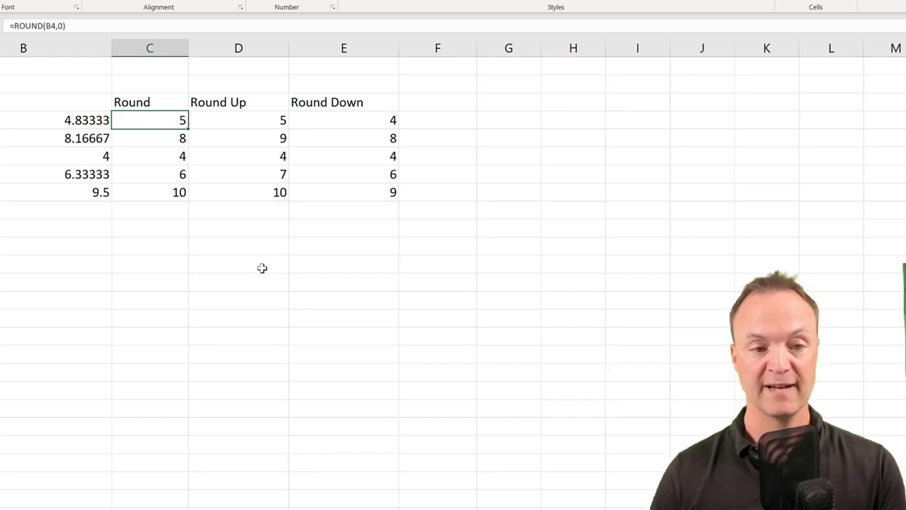
click(262, 268)
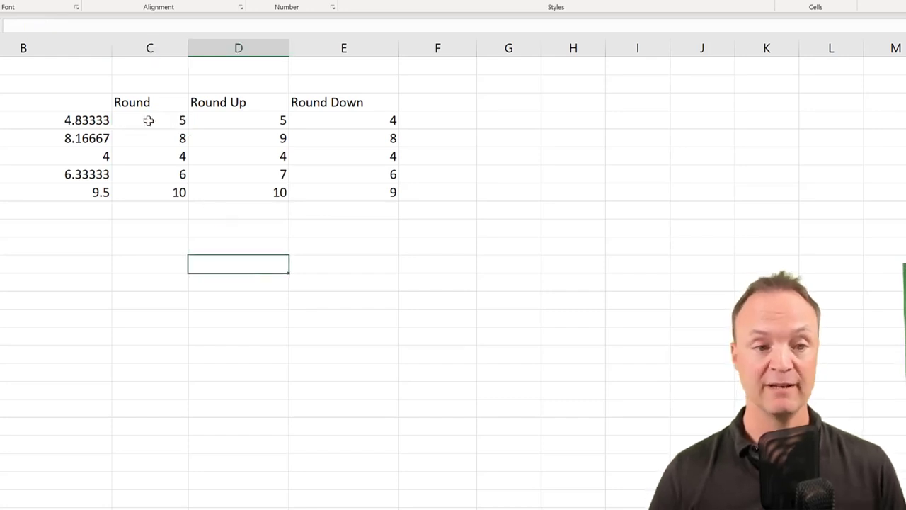
Replace every ",0" with ",2" in the formulas in C4:E8 using Find and Replace.
drag(150, 122, 345, 198)
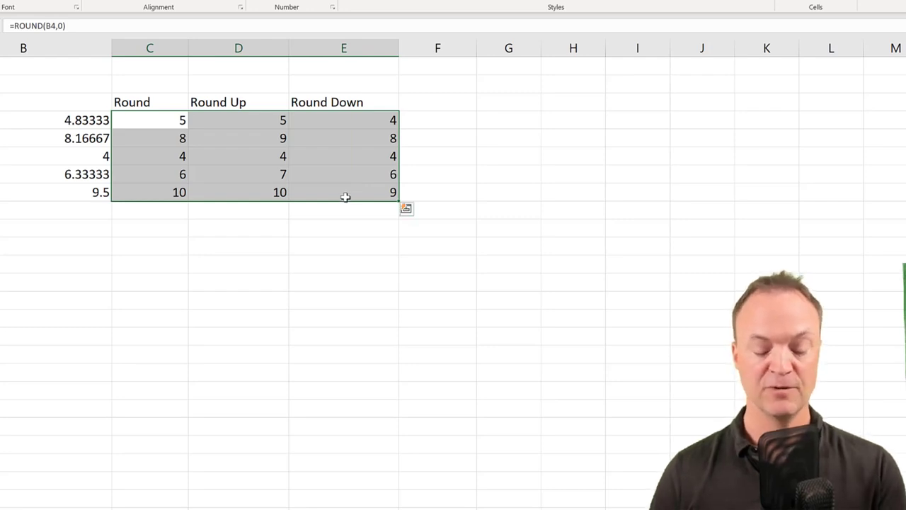
key(ctrl+f)
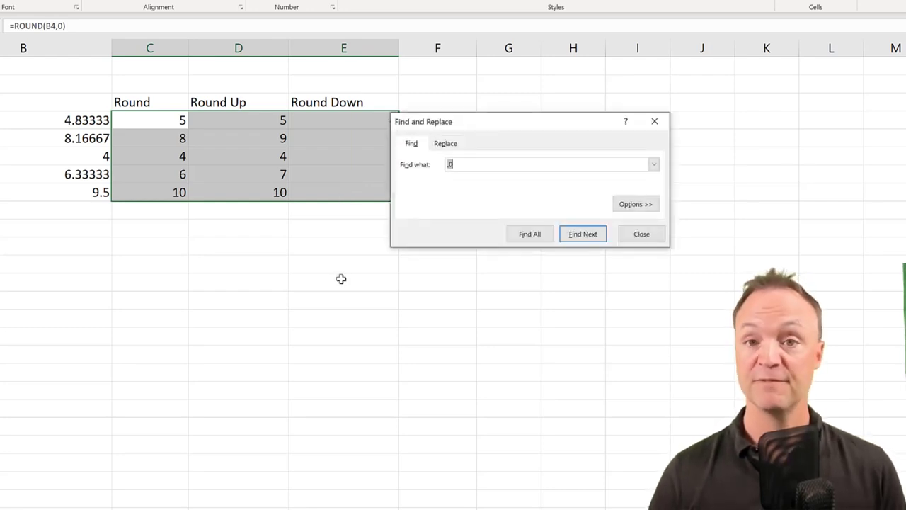
click(444, 144)
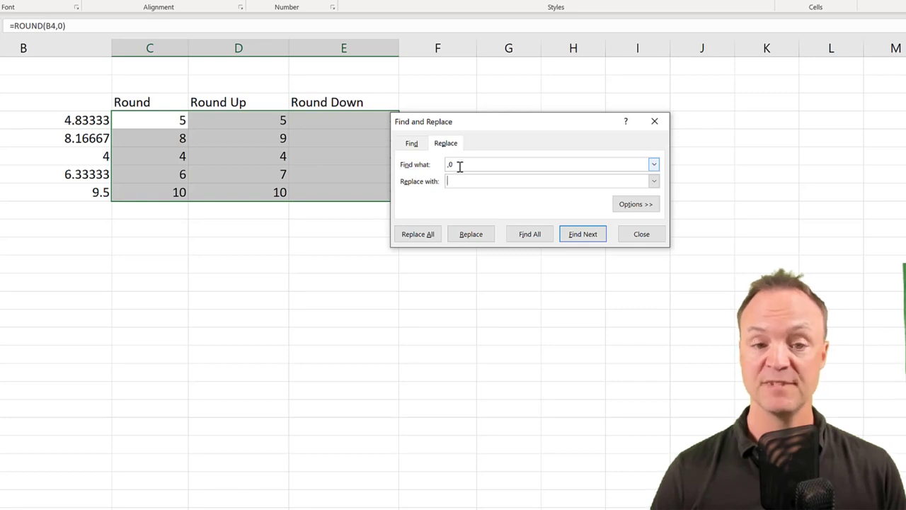
click(459, 181)
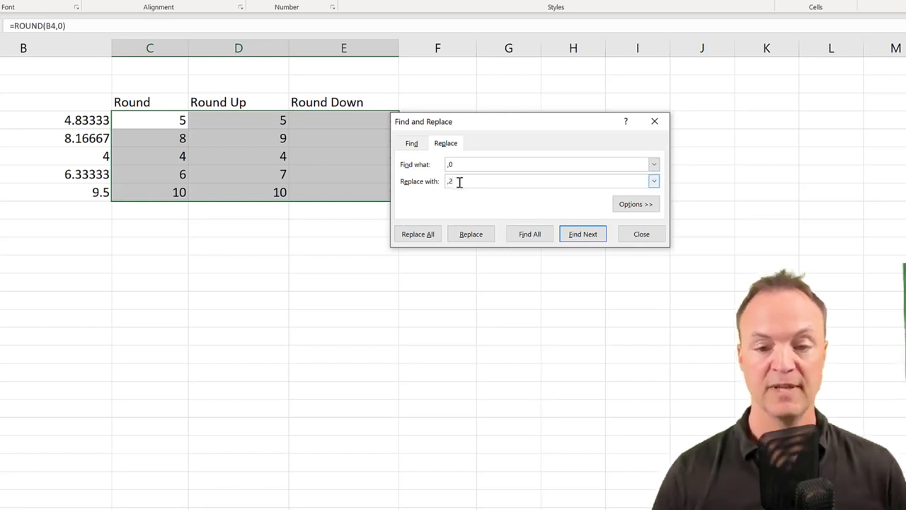
click(424, 240)
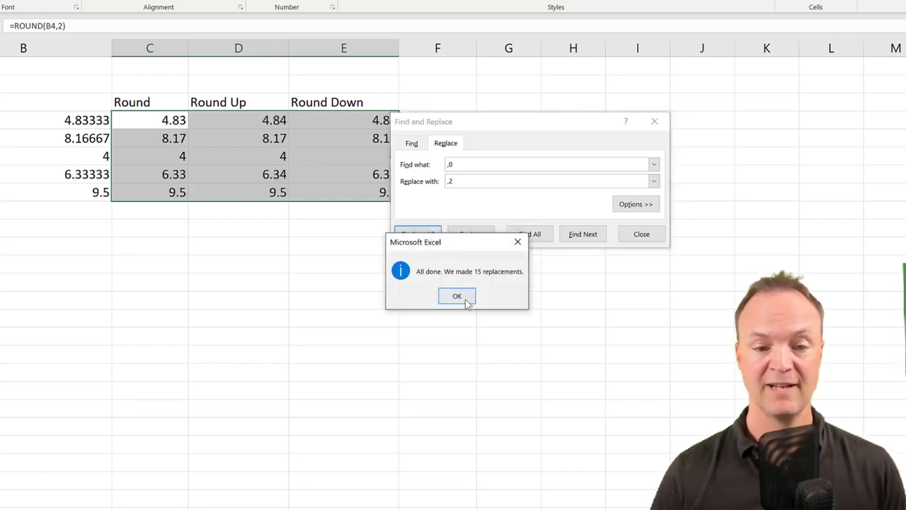
click(467, 303)
click(642, 235)
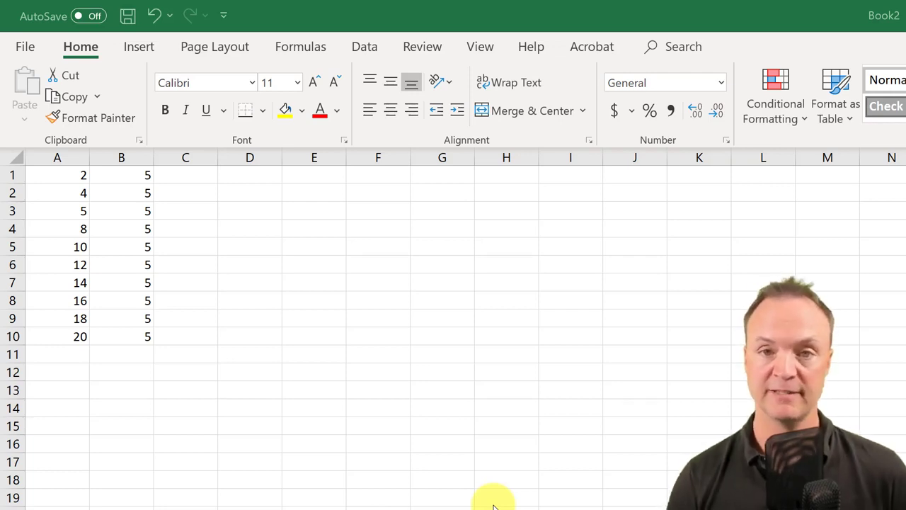
Enter the formula =B1*A1 in cell C1 of the Book2 worksheet.
click(186, 177)
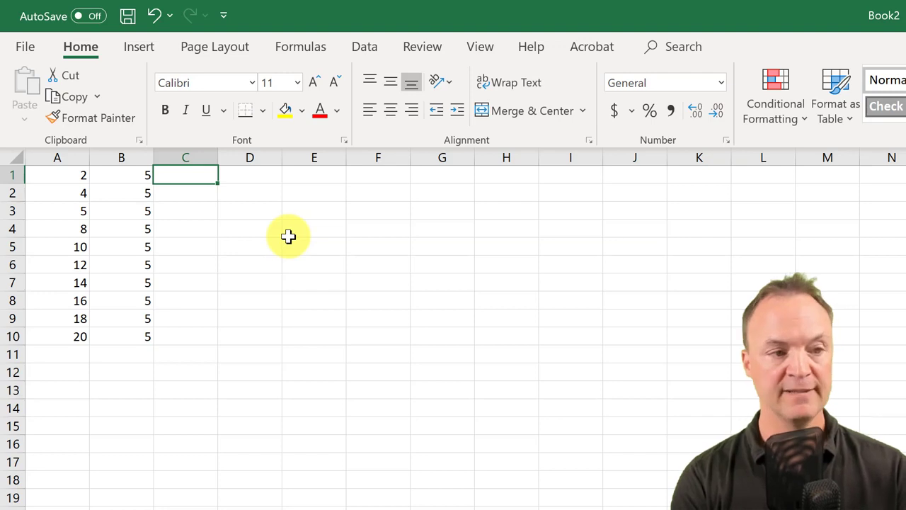
text(=)
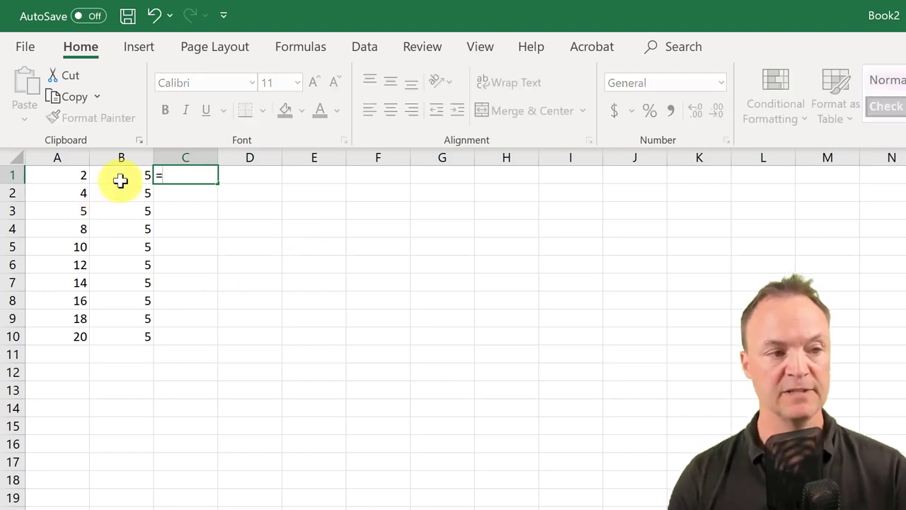
click(122, 180)
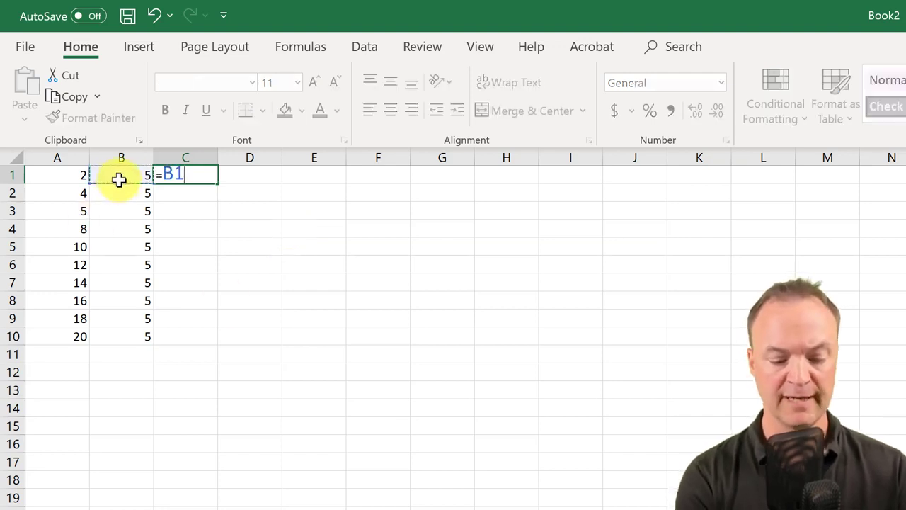
text(*)
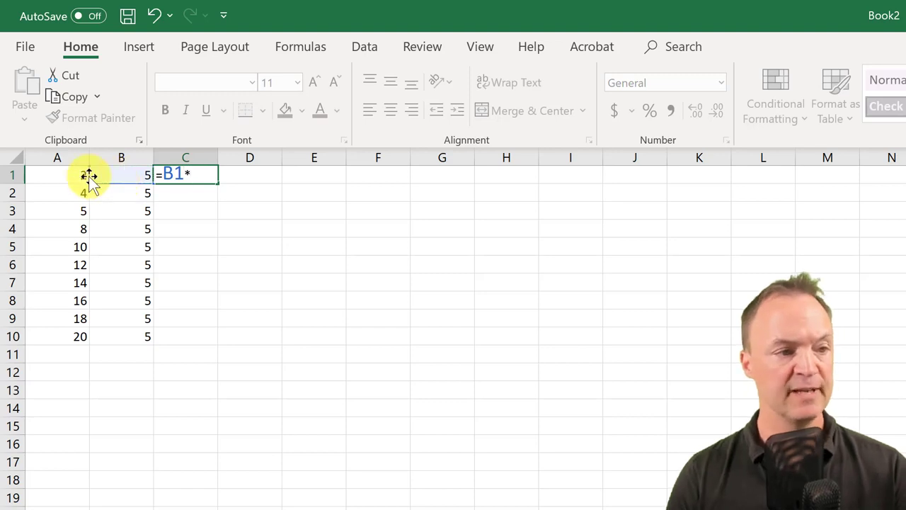
click(73, 180)
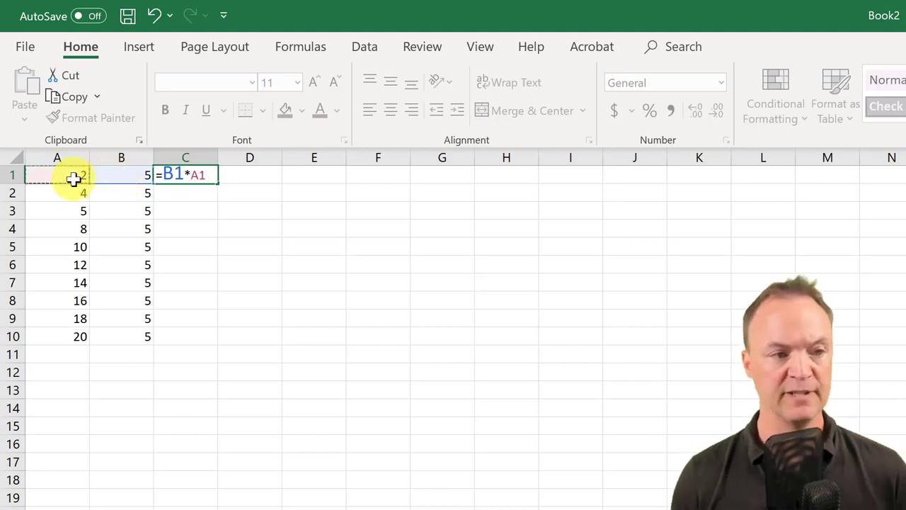
key(Return)
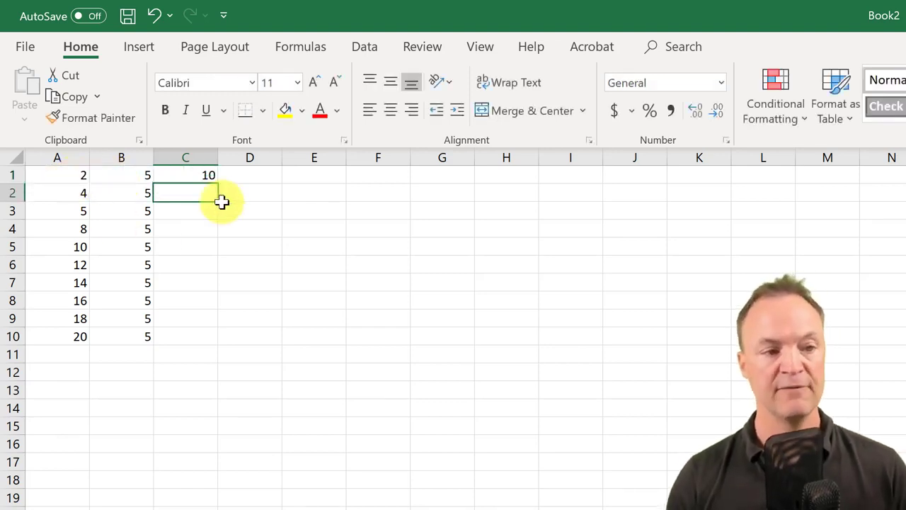
Fill the multiplication formula from C1 down through C10.
click(198, 176)
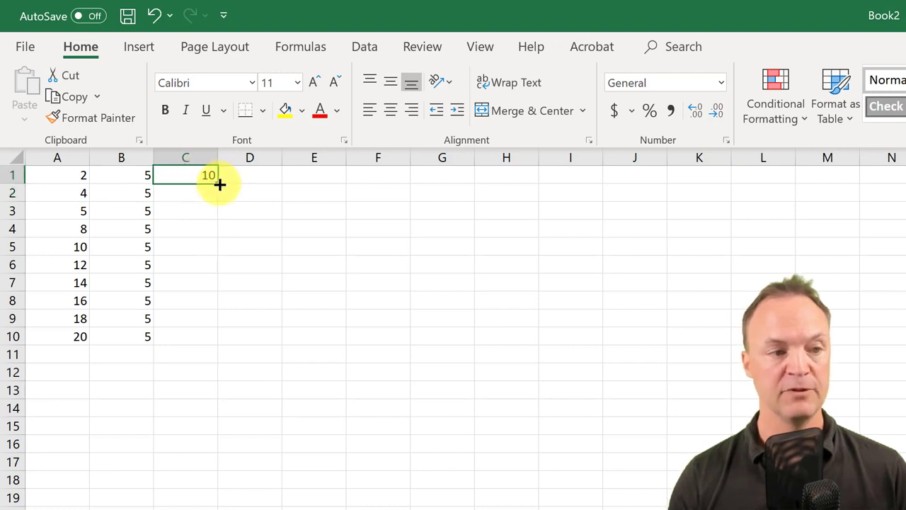
drag(220, 184, 206, 345)
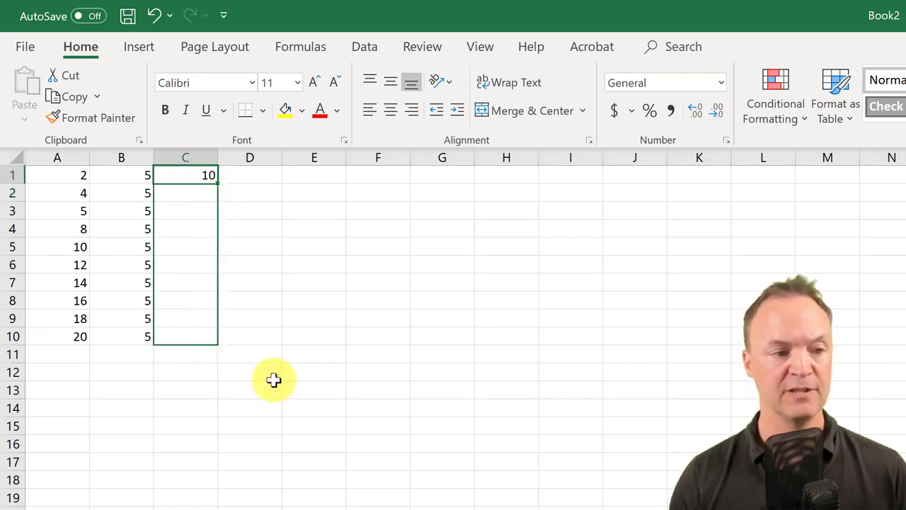
click(304, 337)
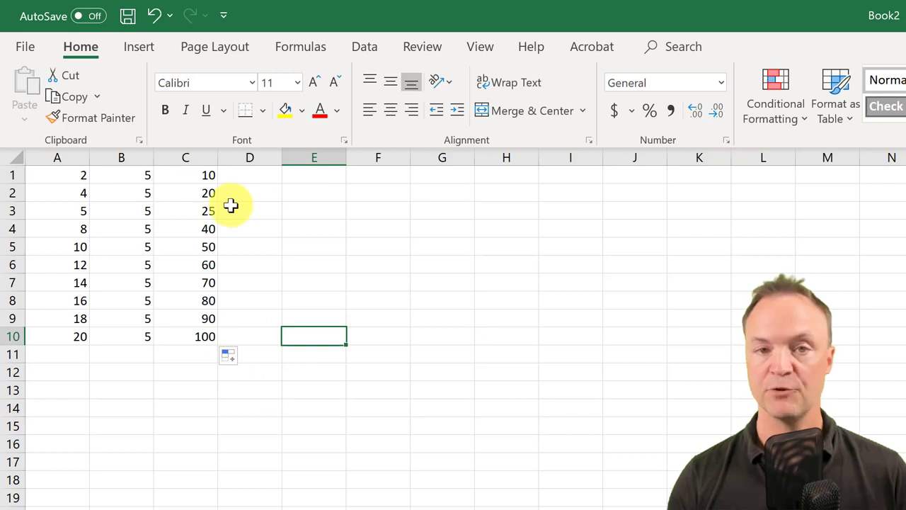
Inspect the formulas in C1, C2 and C3 to compare which cells each one references.
click(196, 177)
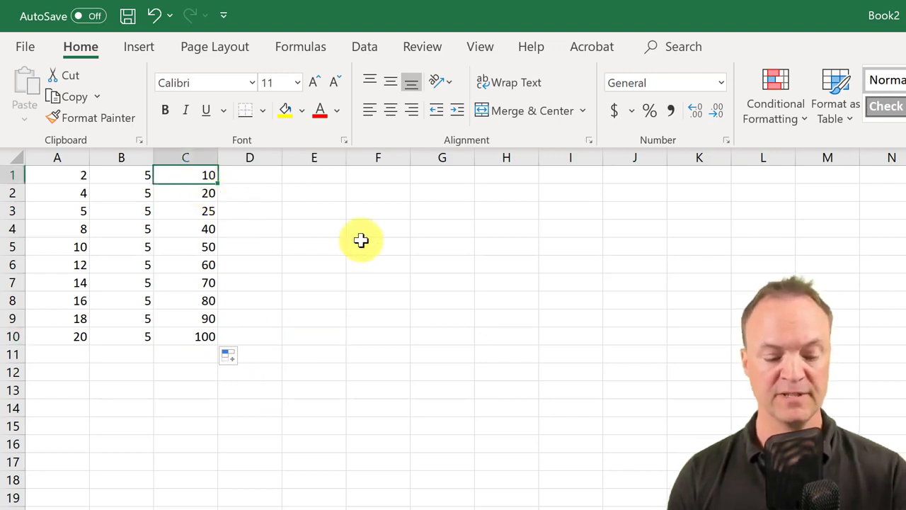
key(F2)
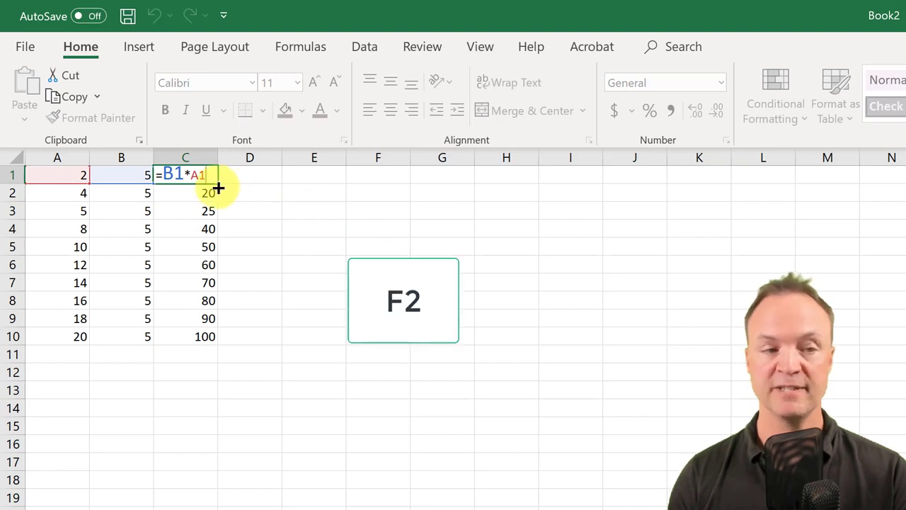
click(206, 211)
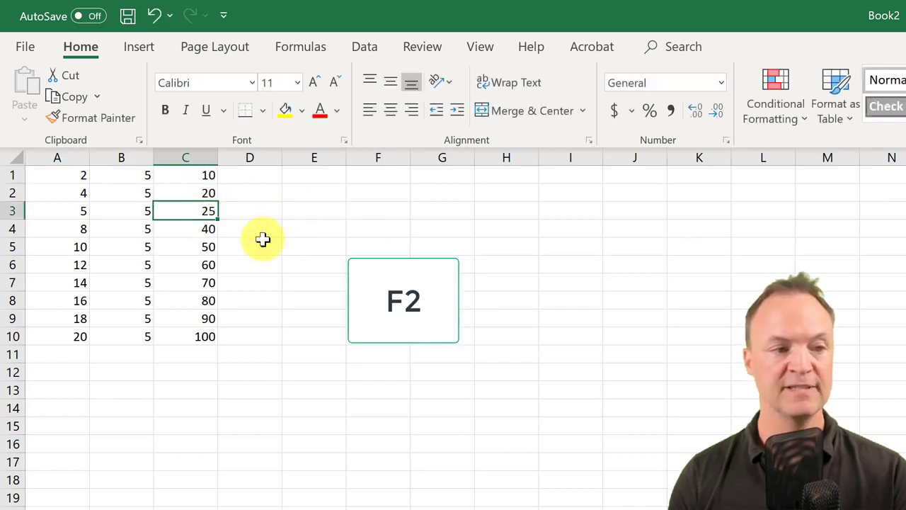
click(202, 194)
key(F2)
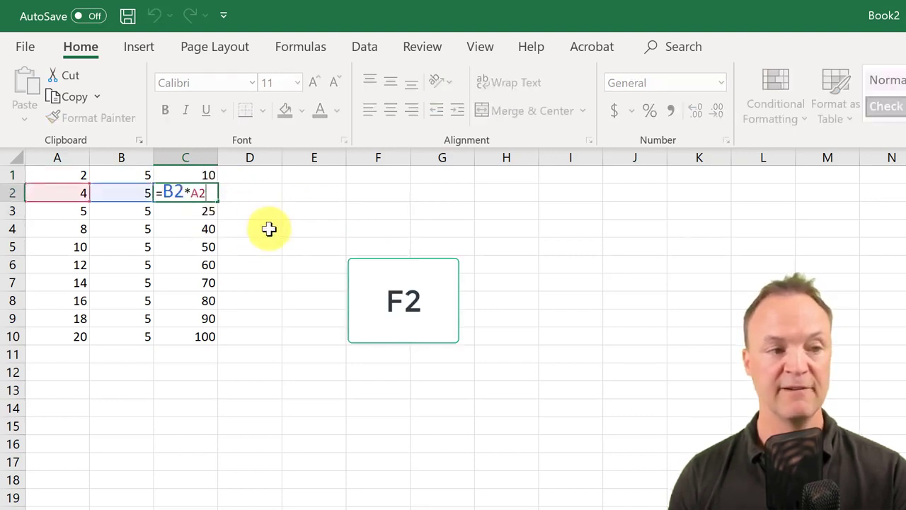
click(203, 214)
key(F2)
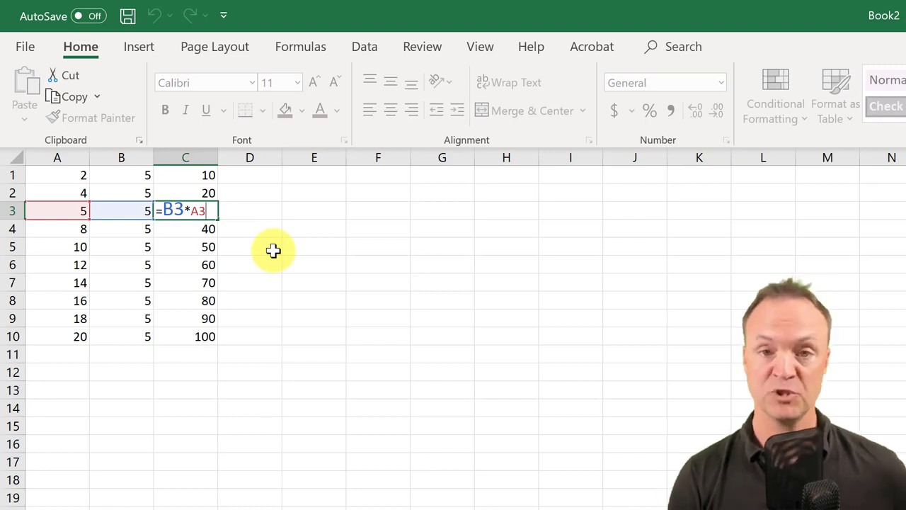
click(313, 278)
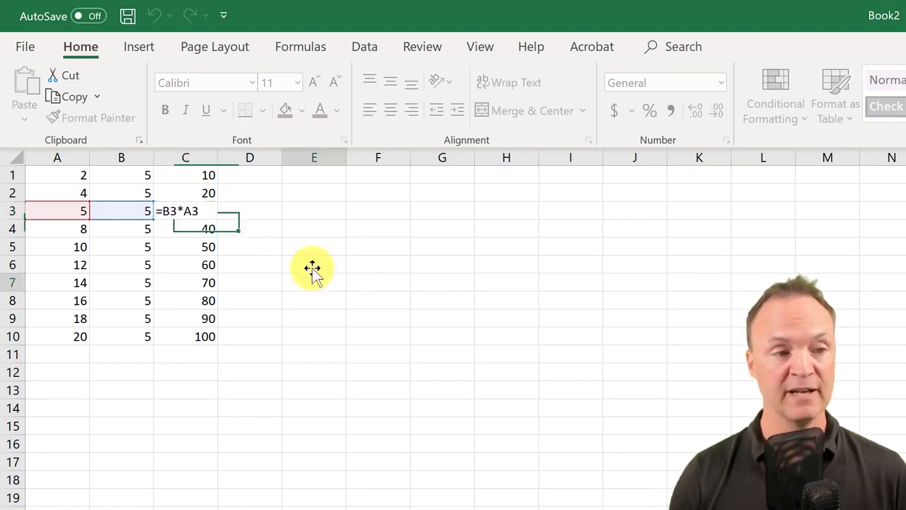
Fill the formulas in C1:C10 across through column J and inspect the cell references in E4.
drag(188, 176, 209, 340)
drag(506, 345, 672, 364)
click(560, 427)
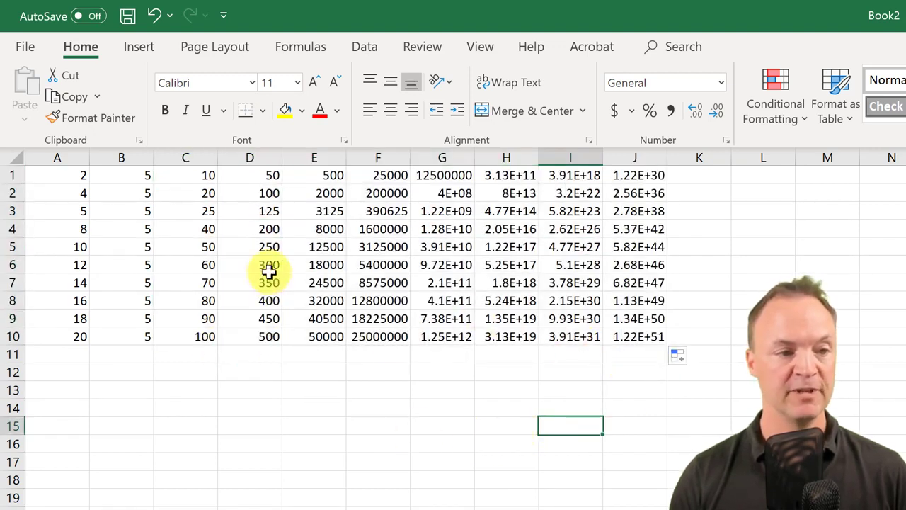
click(317, 229)
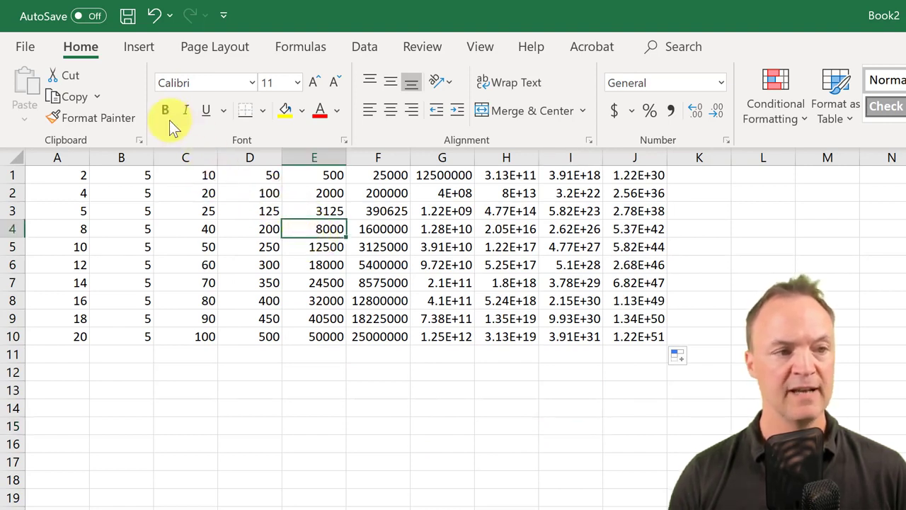
key(F2)
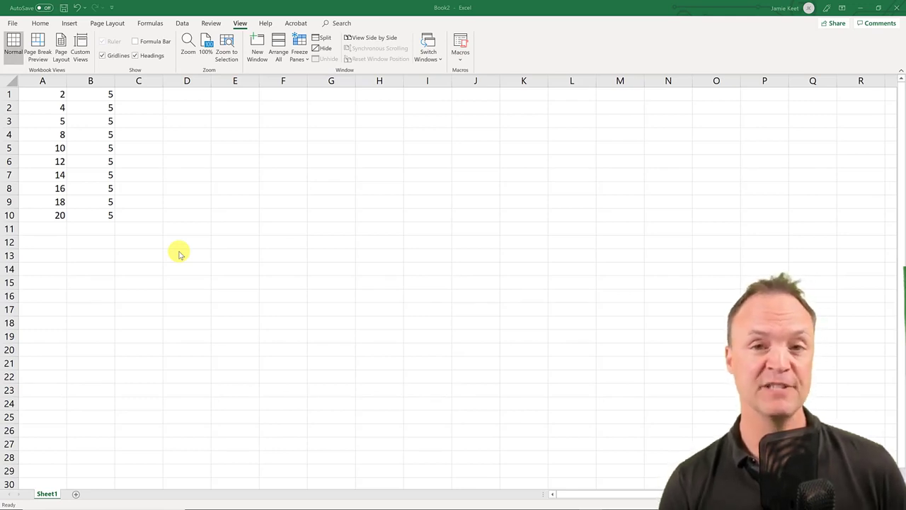
Compose the formula =B1*A1 in the empty cell C1.
click(149, 96)
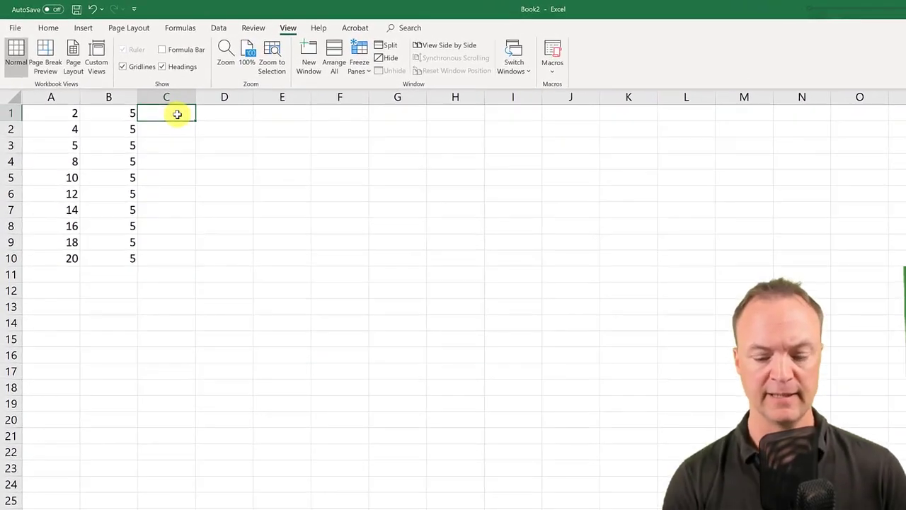
text(=)
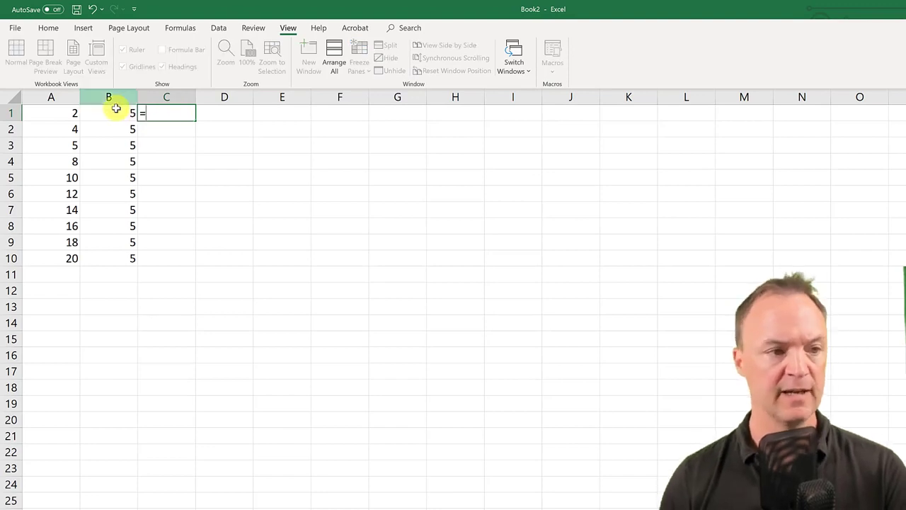
click(118, 113)
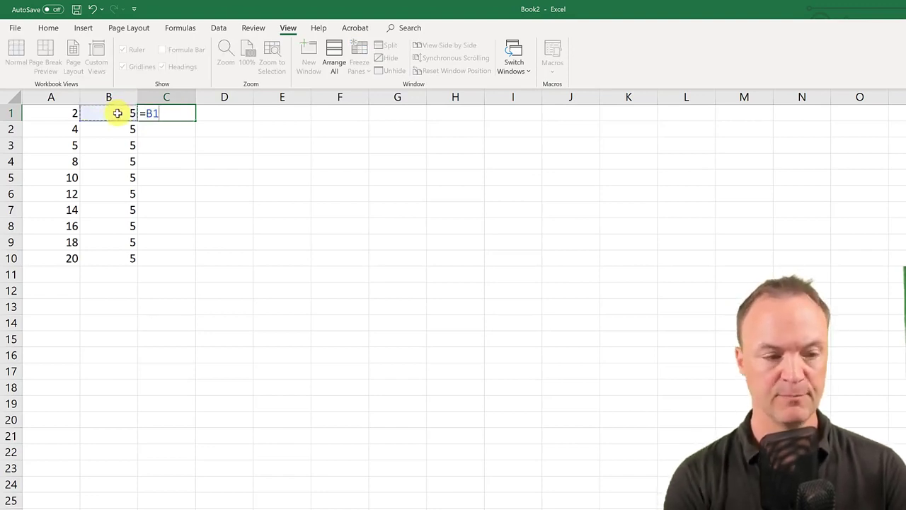
text(*)
click(64, 112)
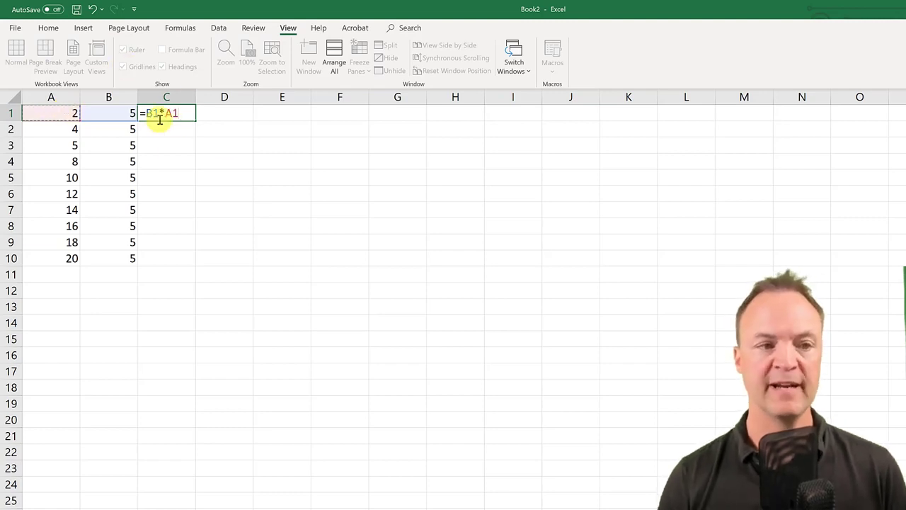
Change the A1 reference in C1's formula to the mixed reference $A1 and enter =B1*$A1.
key(F4)
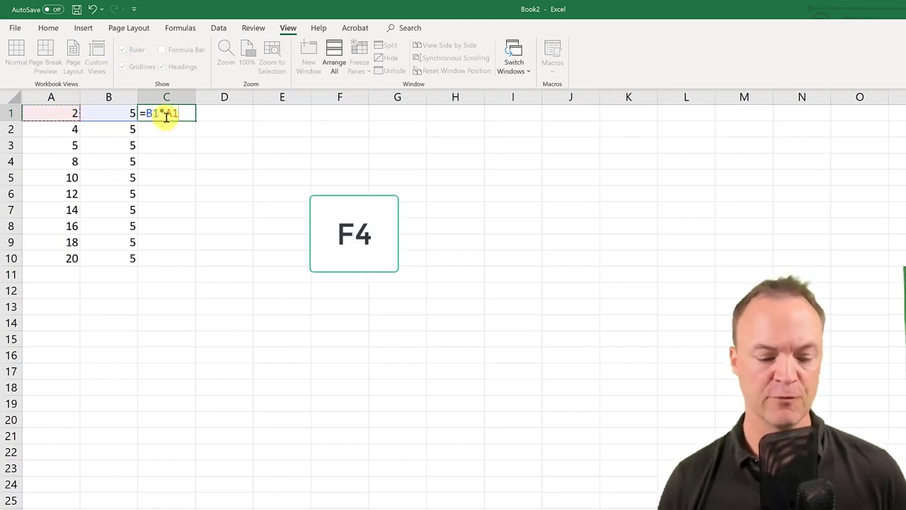
key(F4)
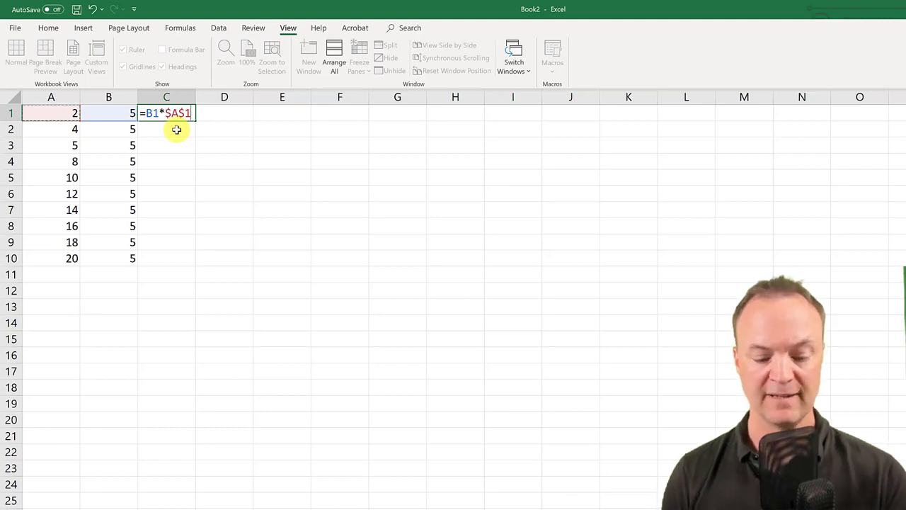
key(F4)
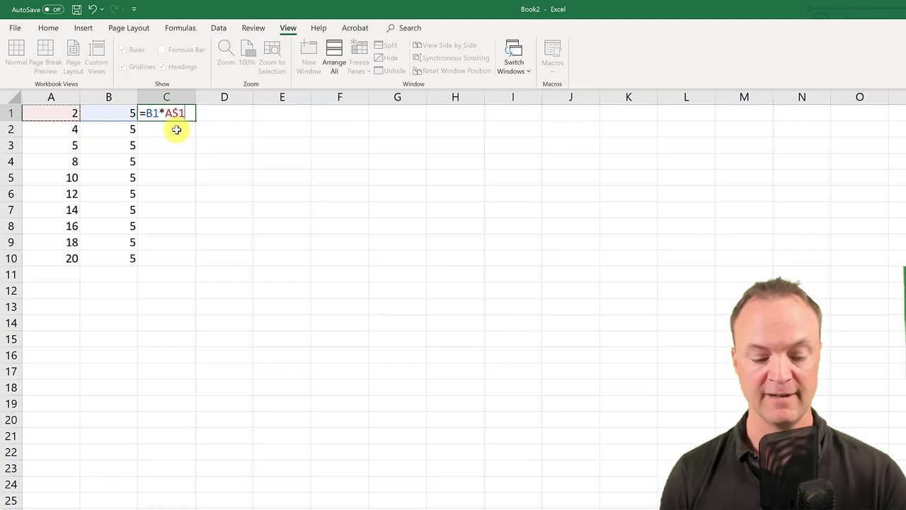
key(F4)
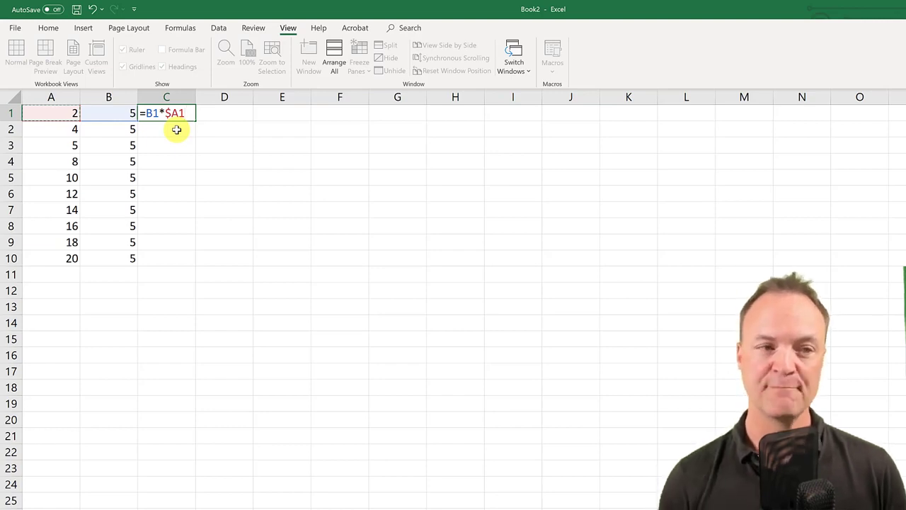
key(Return)
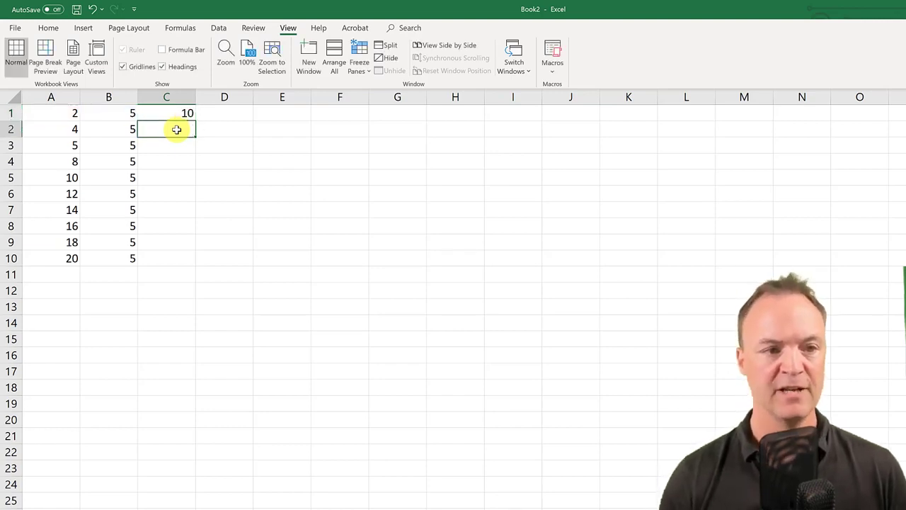
Fill the =B1*$A1 formula from C1 down through C10.
click(180, 114)
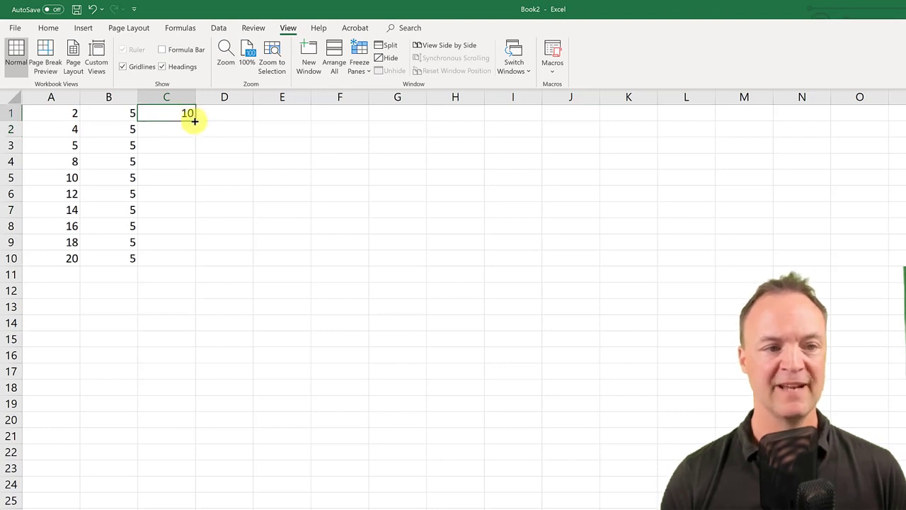
drag(194, 120, 181, 261)
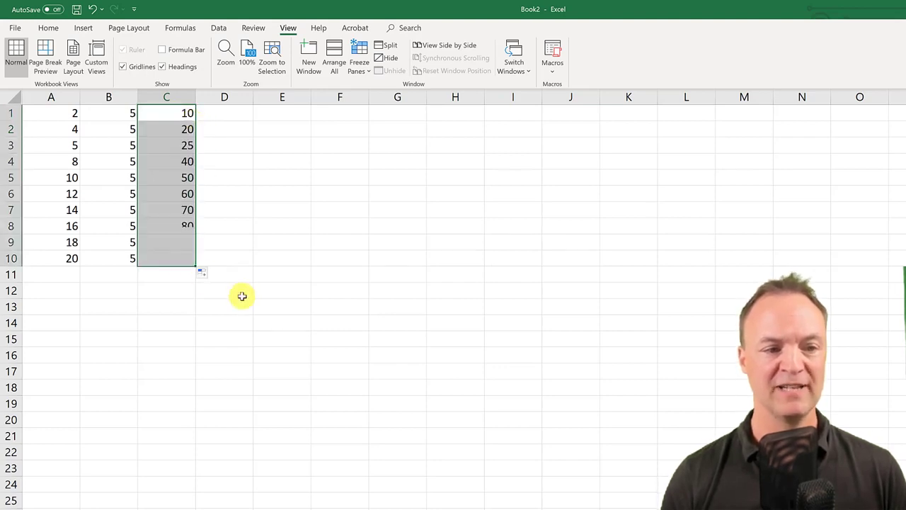
click(164, 294)
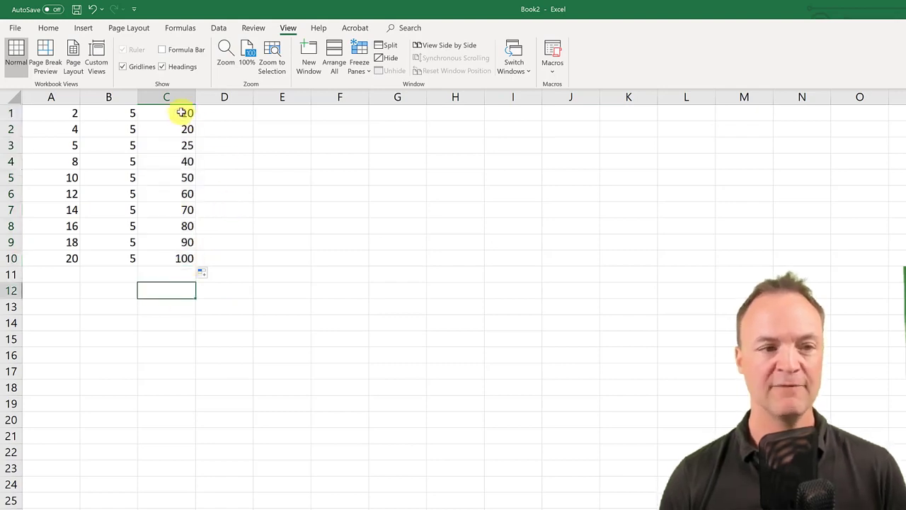
Fill the formulas in C1:C10 across through column F and inspect the cell references in E7.
drag(180, 112, 247, 271)
click(236, 315)
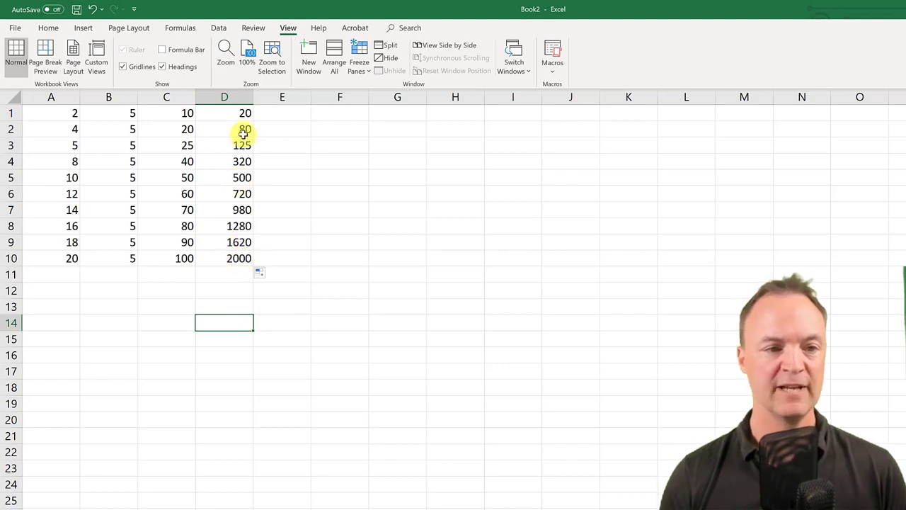
drag(227, 115, 344, 269)
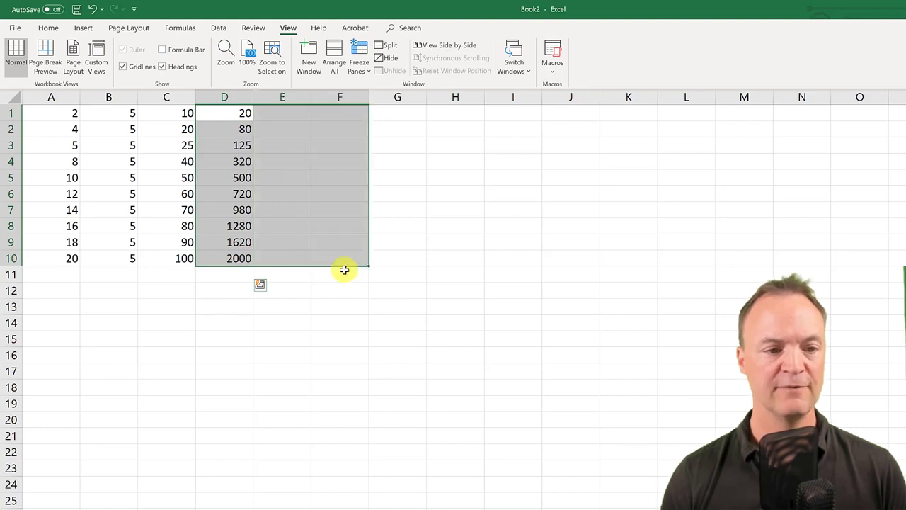
click(284, 209)
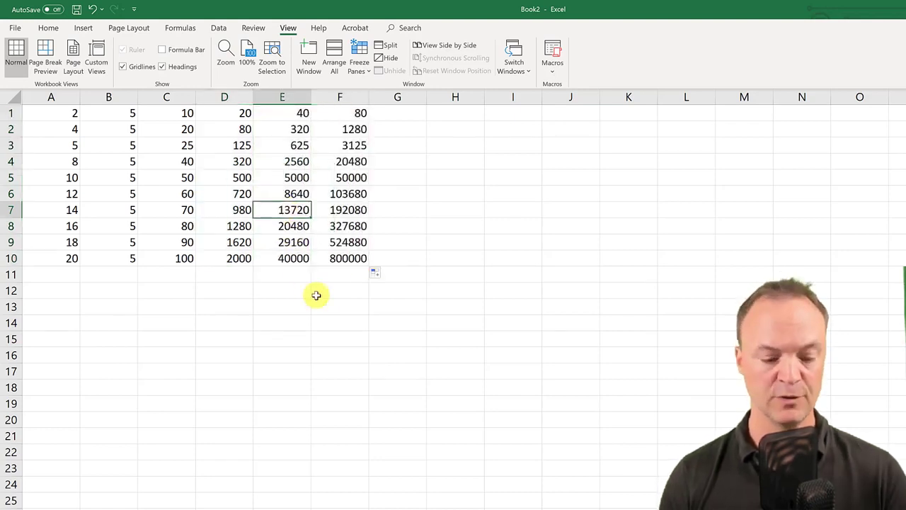
key(F2)
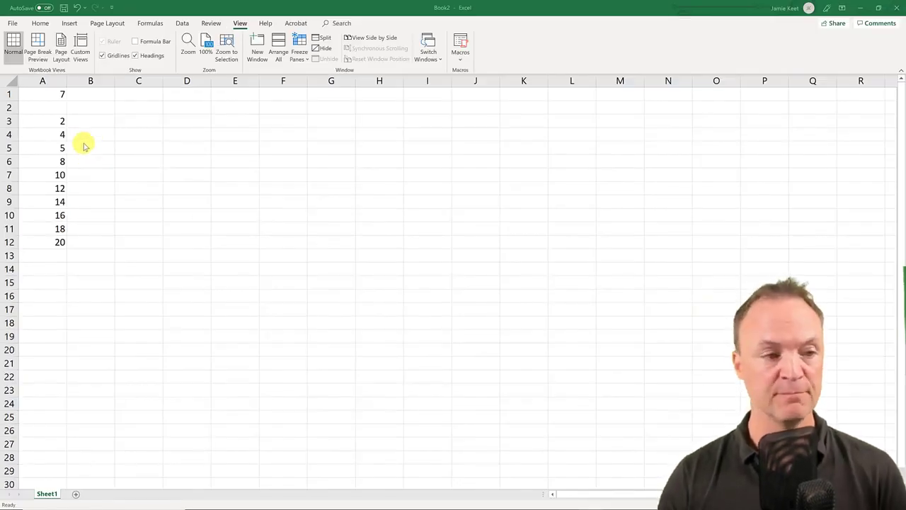
Enter the formula =A3*$A$1 in B3, with an absolute reference to A1.
click(81, 125)
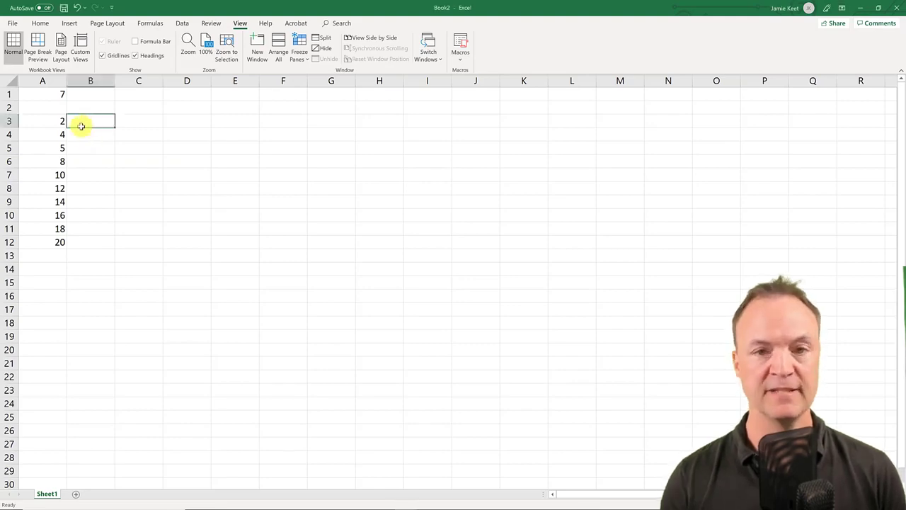
text(=)
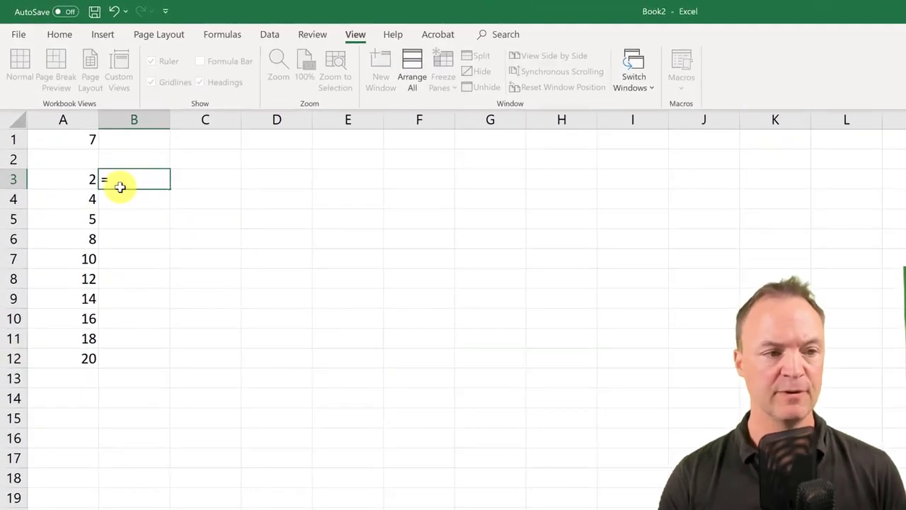
click(88, 179)
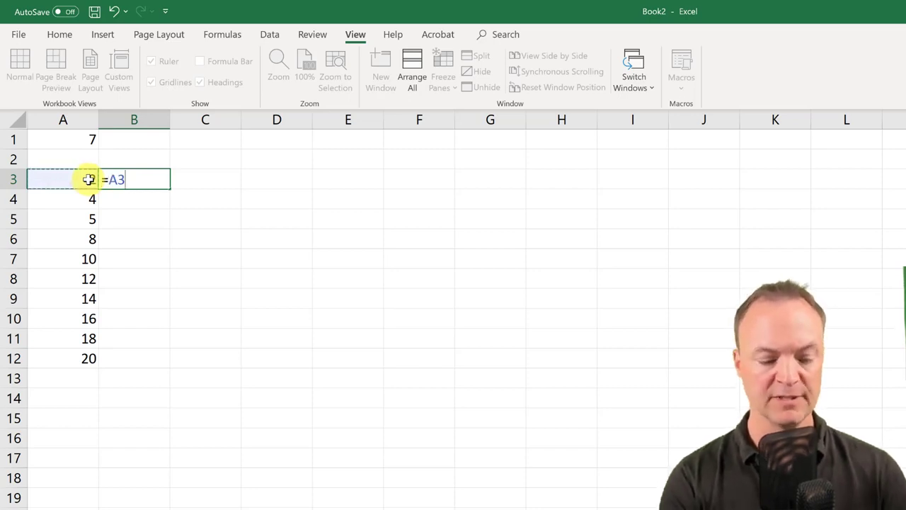
text(*)
click(83, 141)
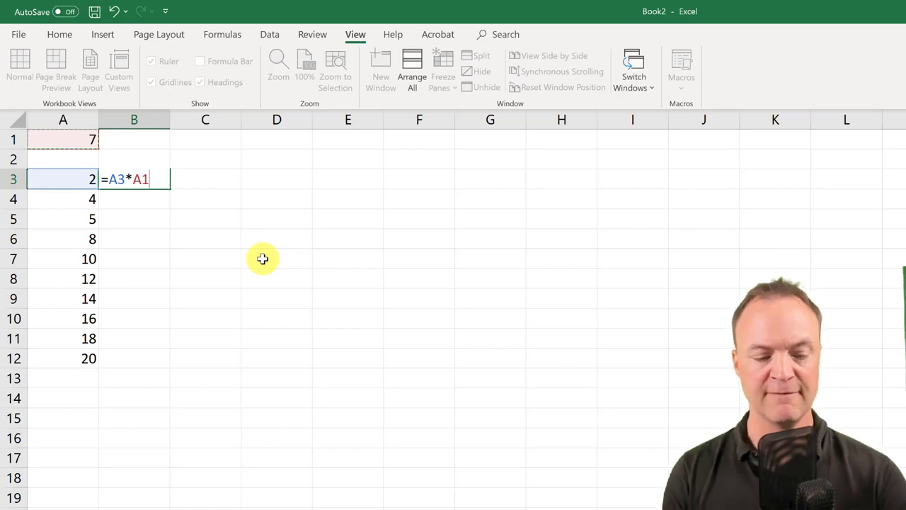
key(F4)
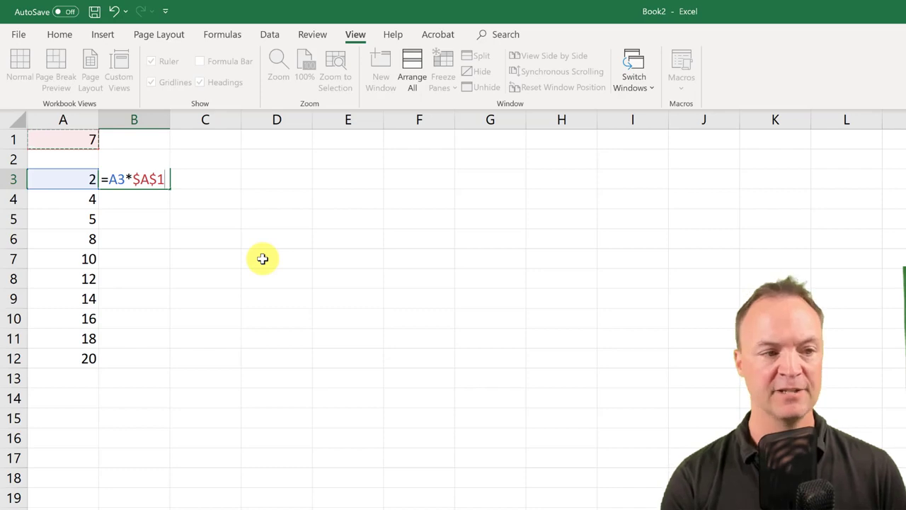
key(Return)
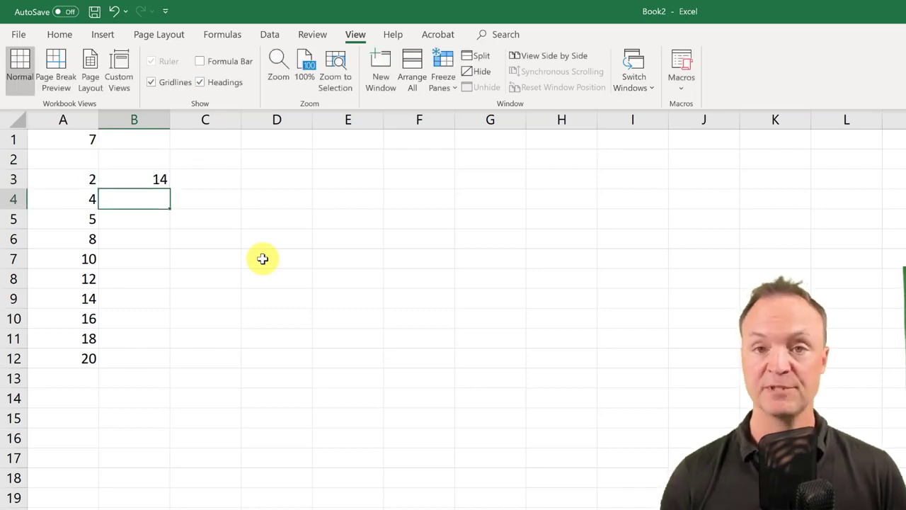
Fill the formula from B3 down through B12 and inspect the cell references in B6.
click(160, 181)
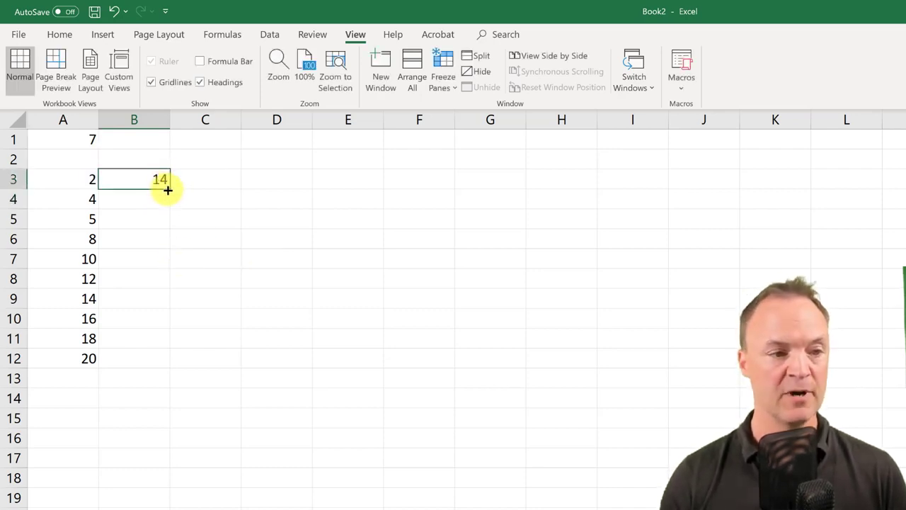
drag(166, 189, 164, 368)
click(248, 476)
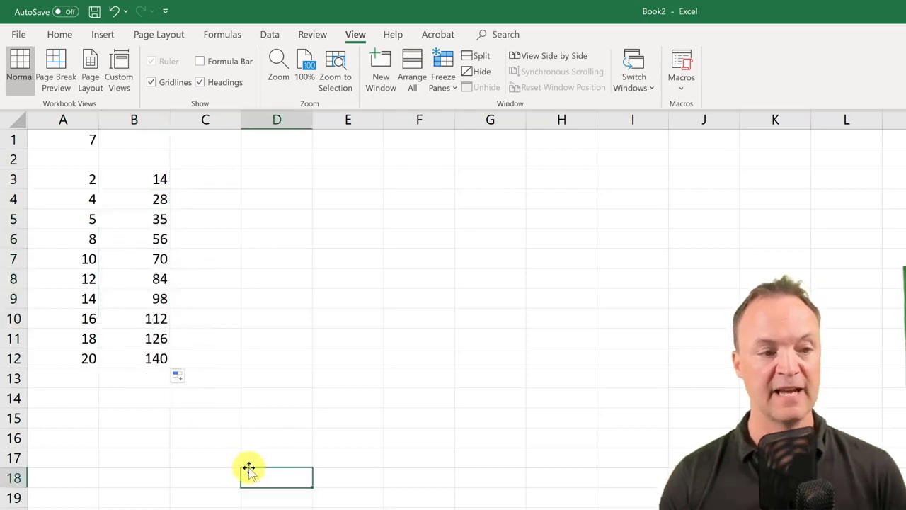
click(138, 239)
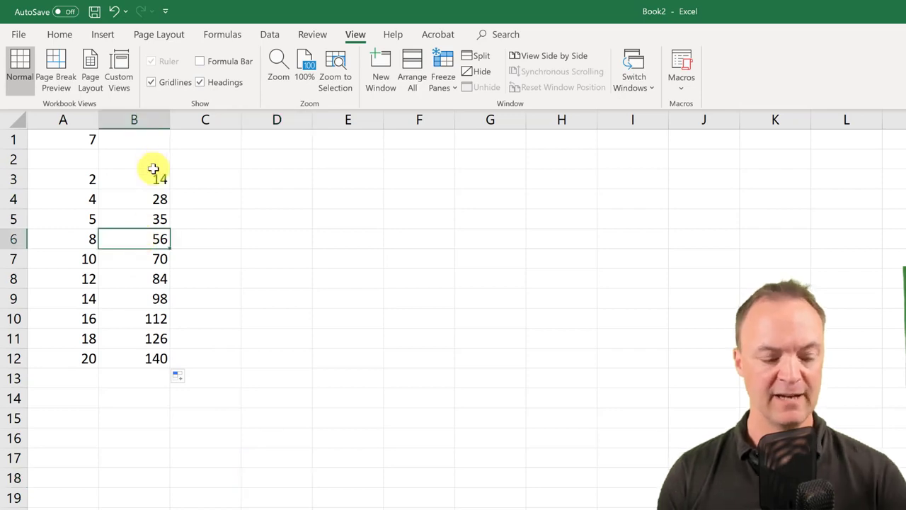
key(F2)
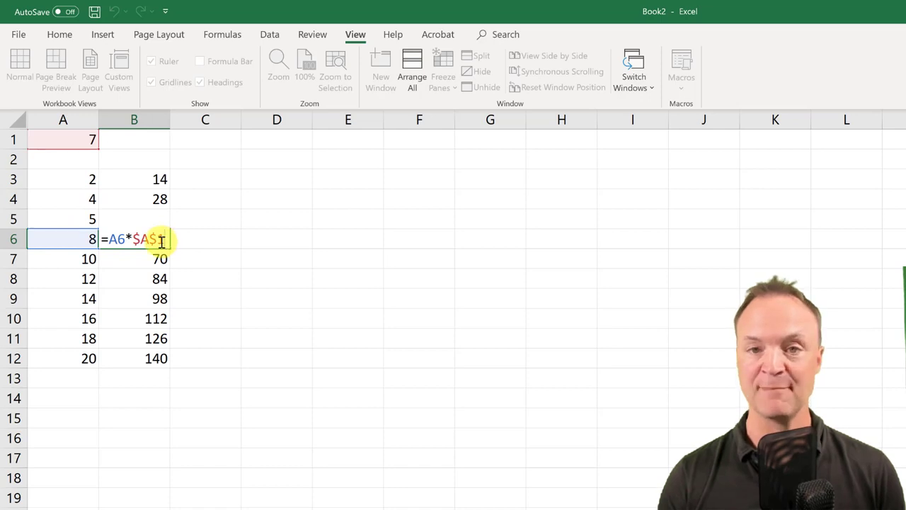
click(221, 434)
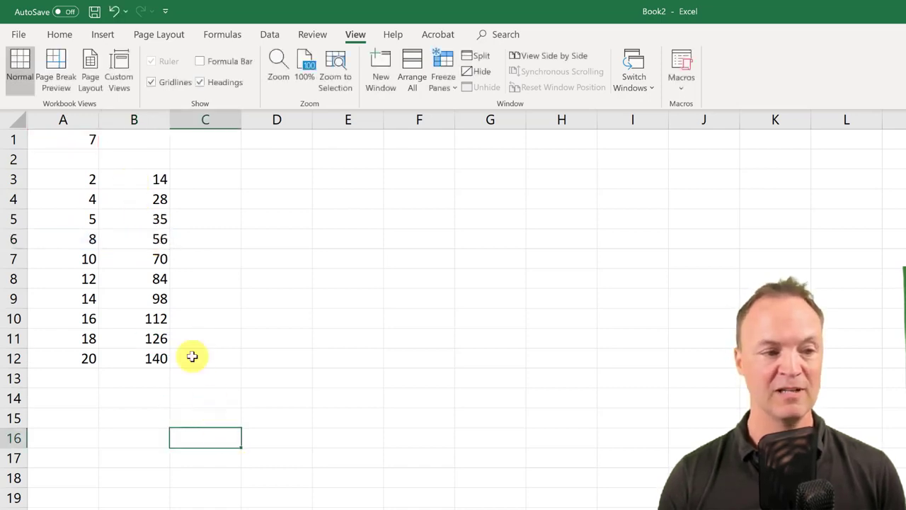
Fill the formulas in B3:B12 across through column E and inspect the cell references in D9.
click(149, 182)
drag(168, 188, 381, 367)
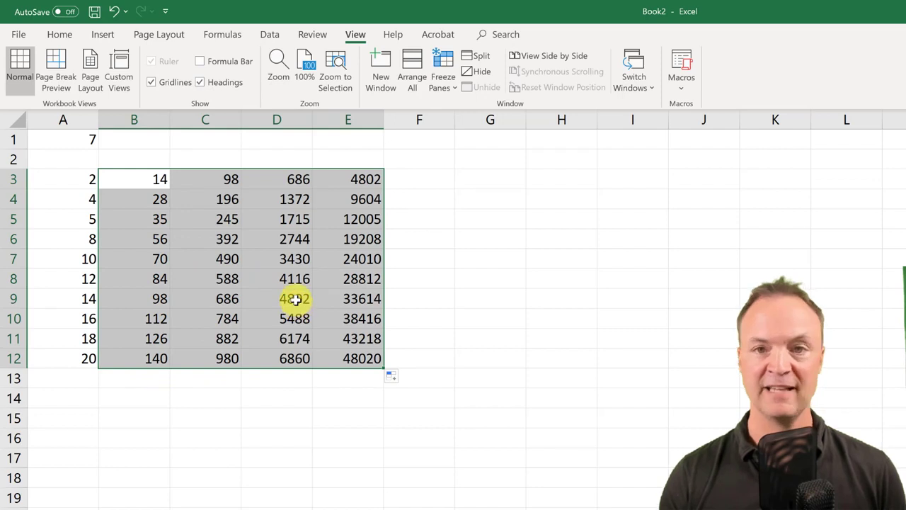
click(294, 300)
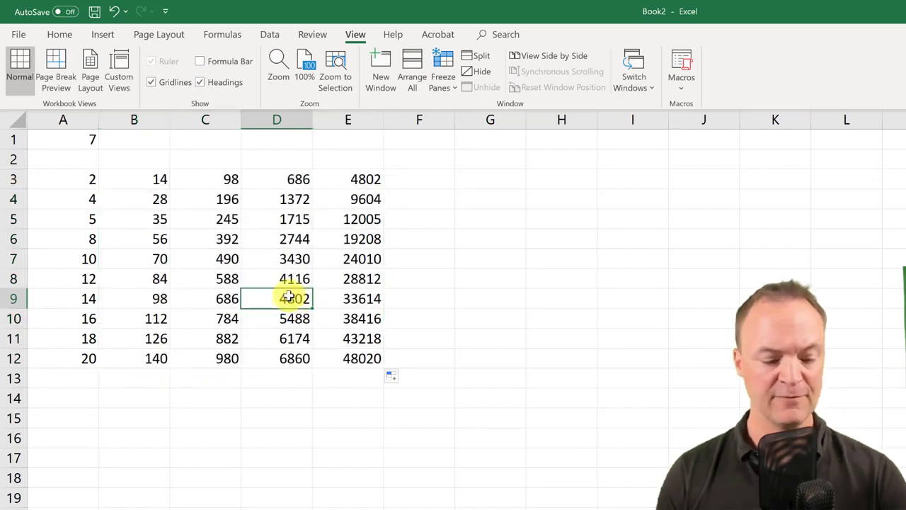
key(F2)
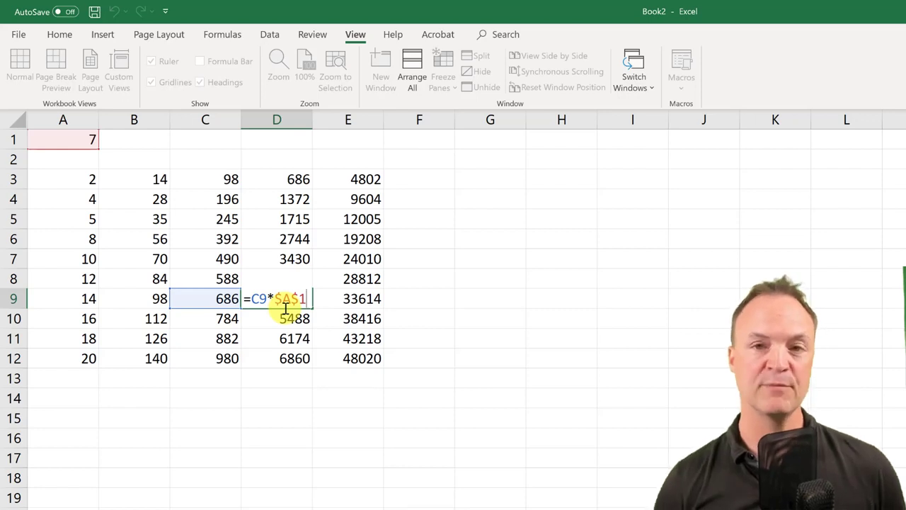
click(262, 376)
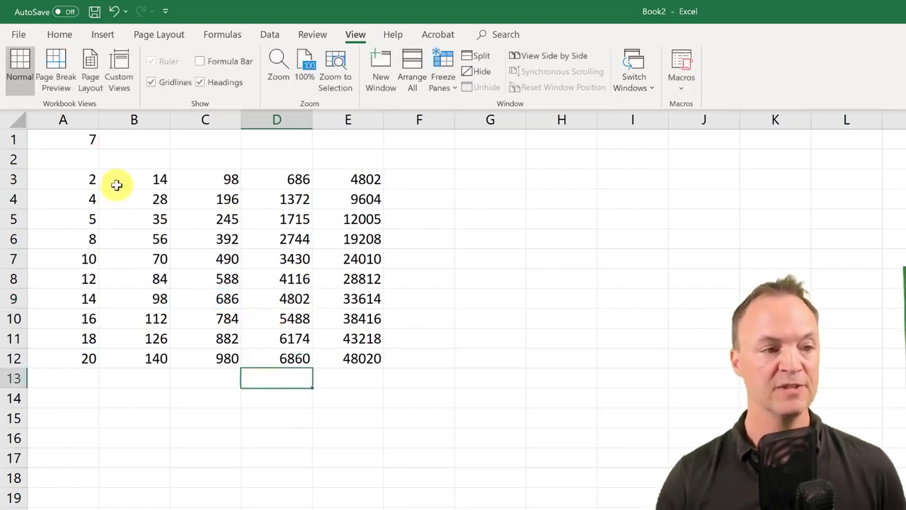
Set the multiplier in A1 to 5.
click(83, 140)
double_click(88, 139)
double_click(95, 139)
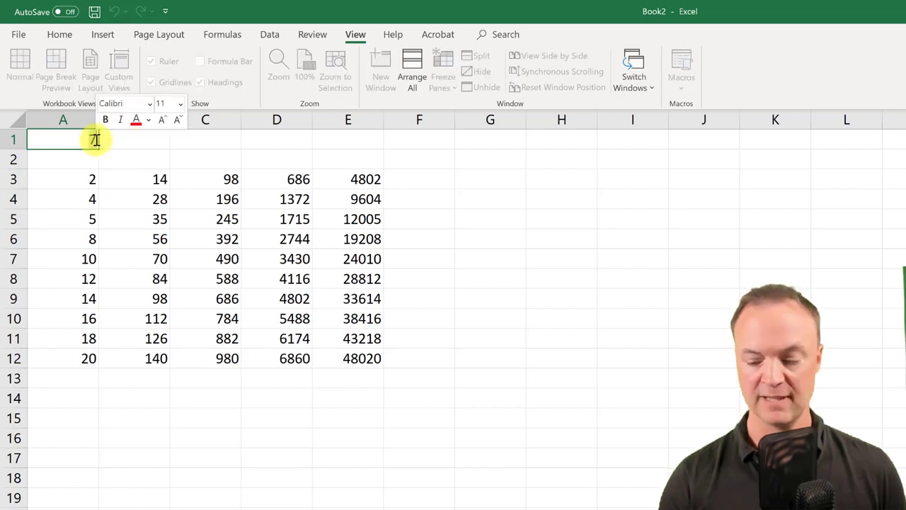
text(5)
key(Return)
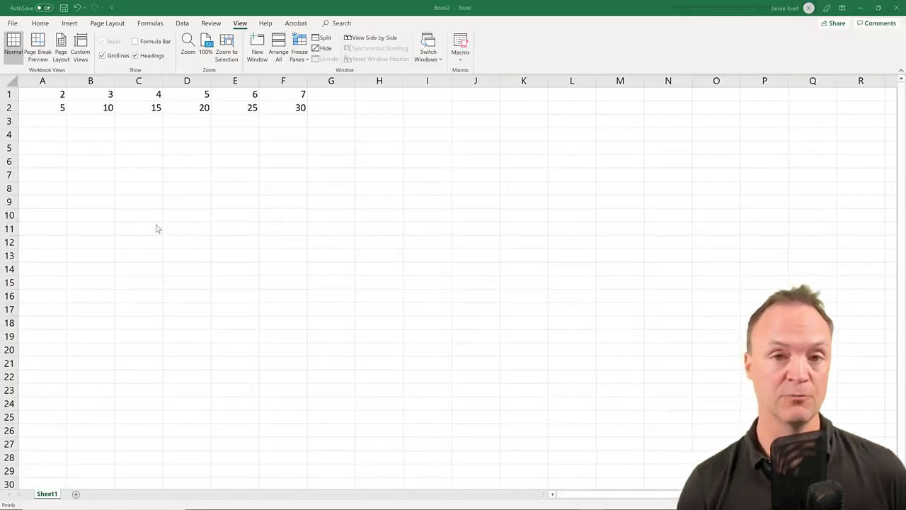
Enter the formula =A2*A$1 in A3, locking only the row of the A1 reference.
click(55, 123)
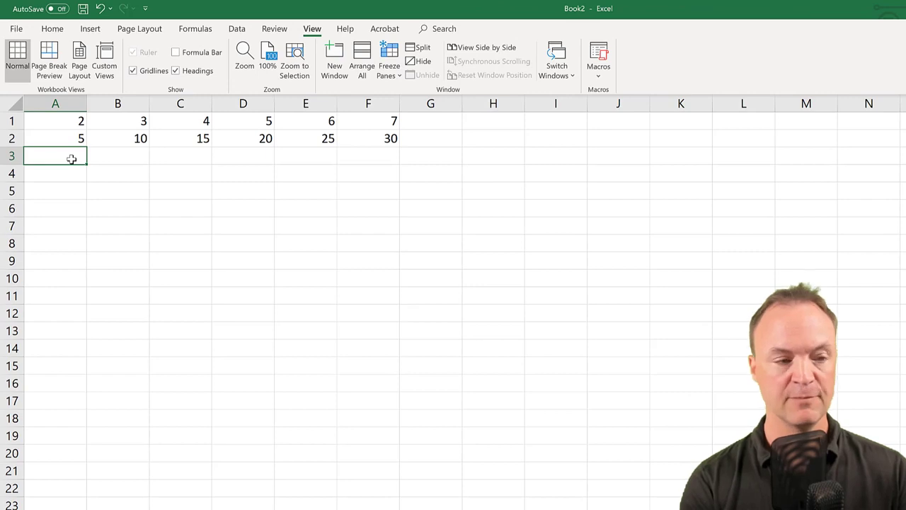
text(=)
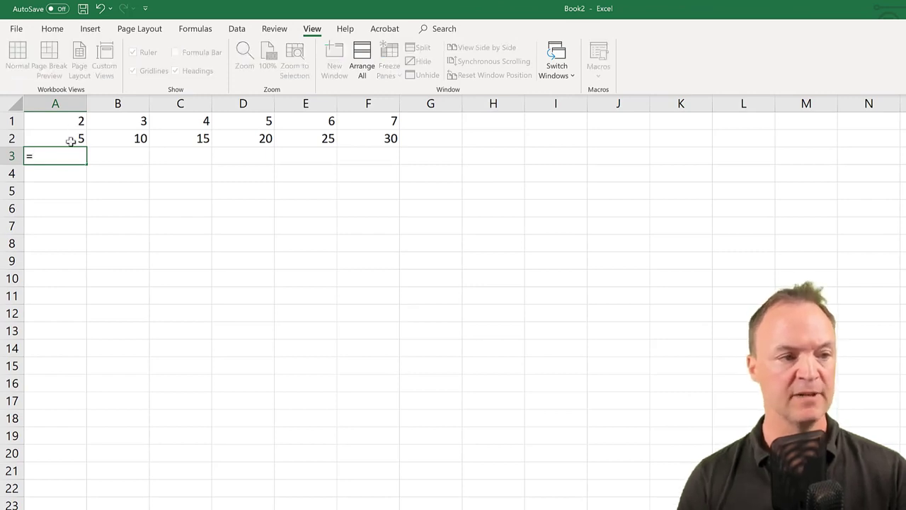
click(71, 141)
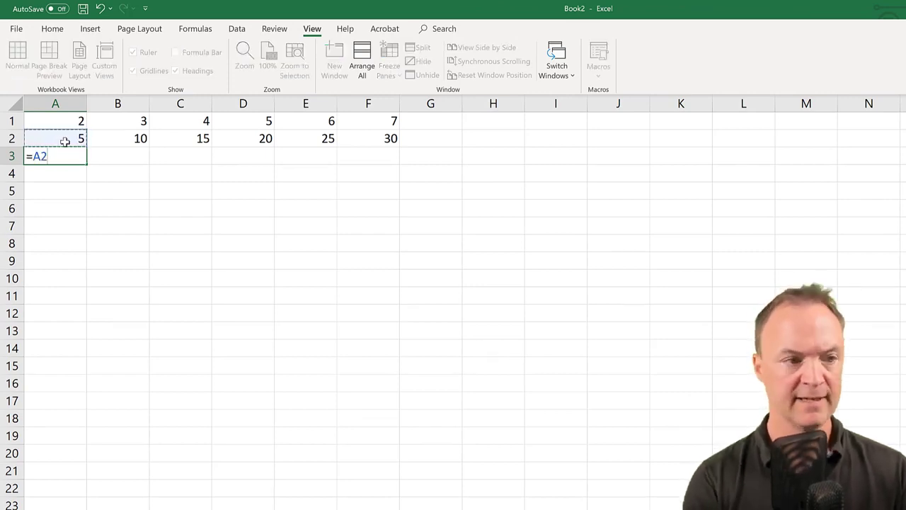
text(*)
click(63, 122)
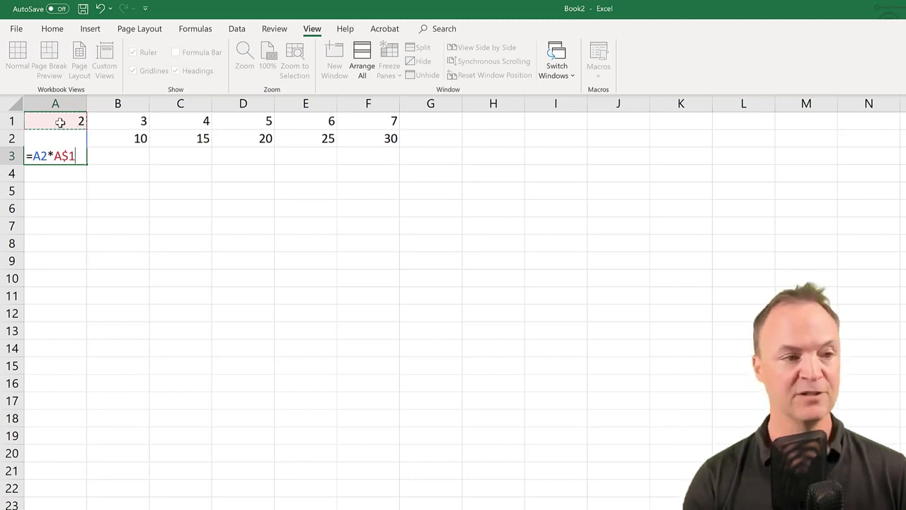
key(Return)
Fill the formula from A3 across through F3.
click(77, 157)
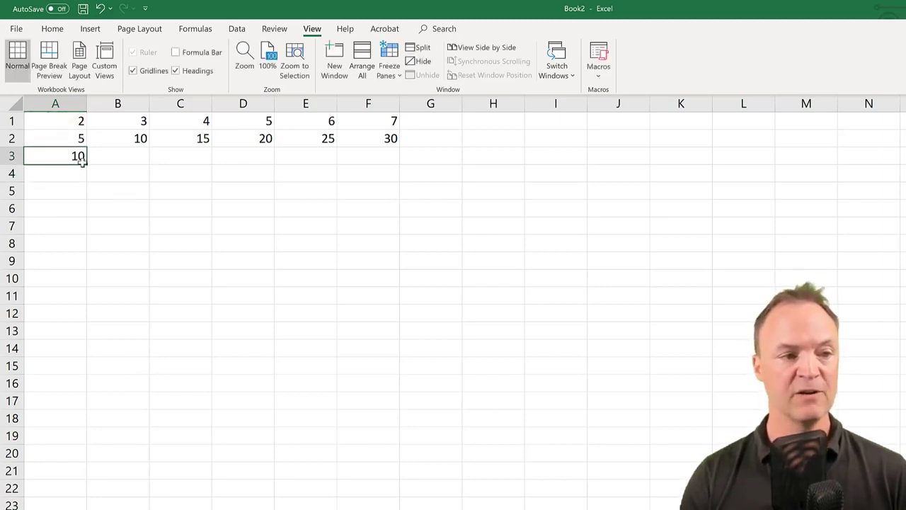
drag(161, 157, 384, 174)
click(380, 214)
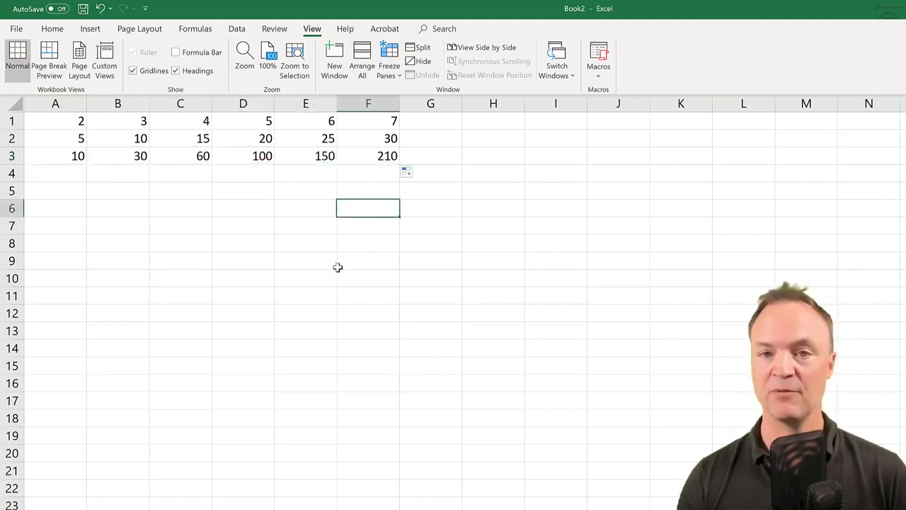
Fill the formulas in A3:F3 down through row 17.
drag(74, 158, 418, 405)
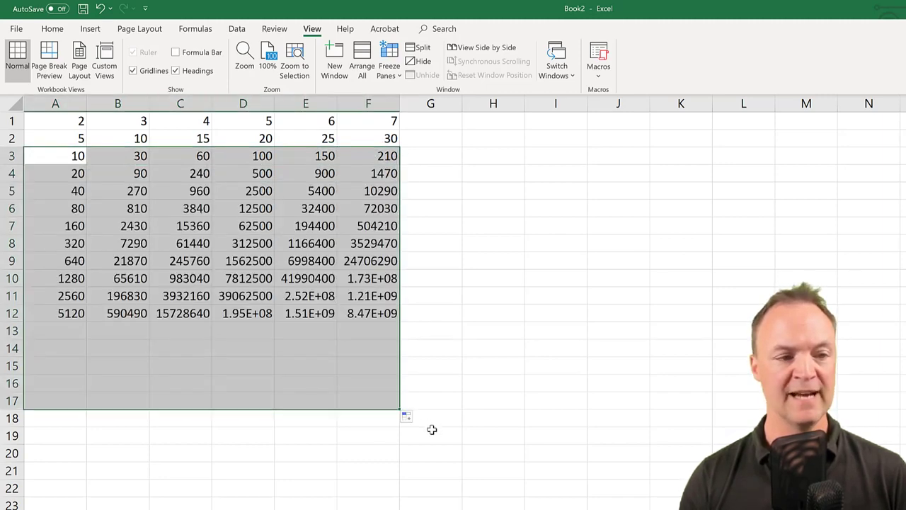
click(496, 418)
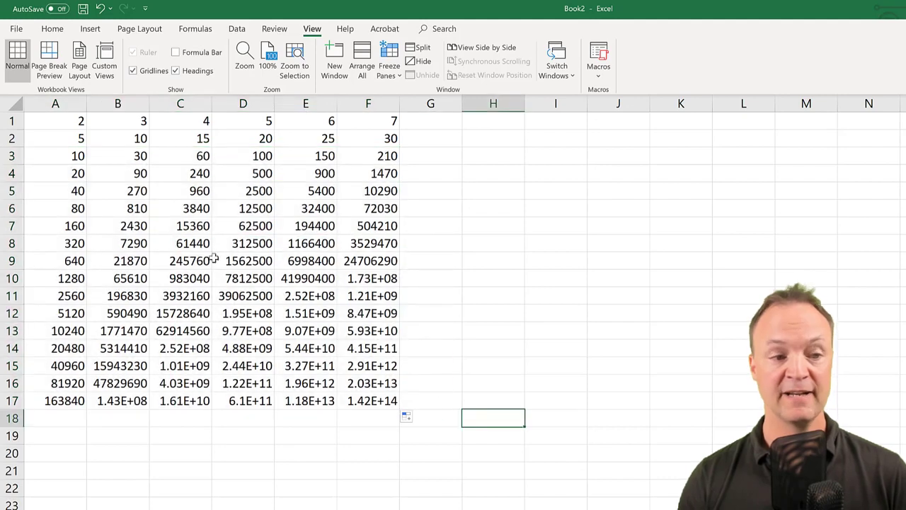
Inspect the mixed cell references in the formulas of C7 and D11.
click(187, 230)
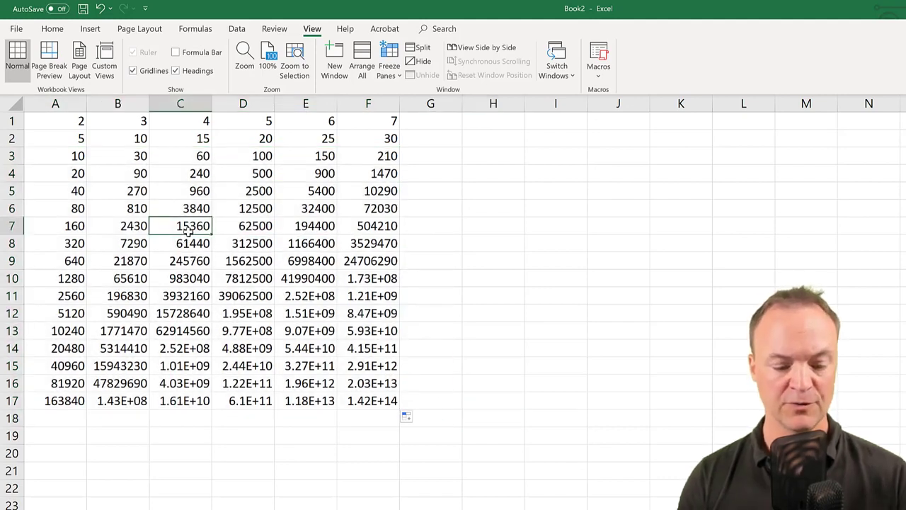
double_click(188, 229)
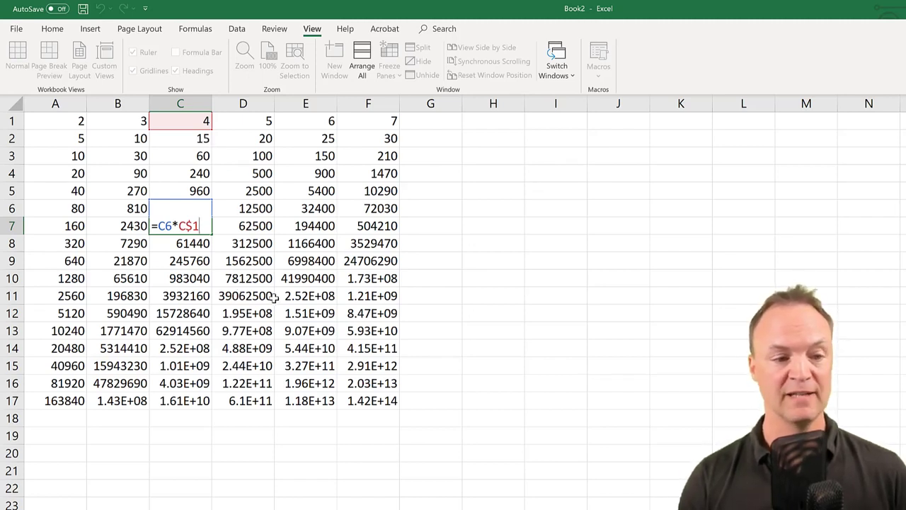
key(ctrl+Return)
click(271, 298)
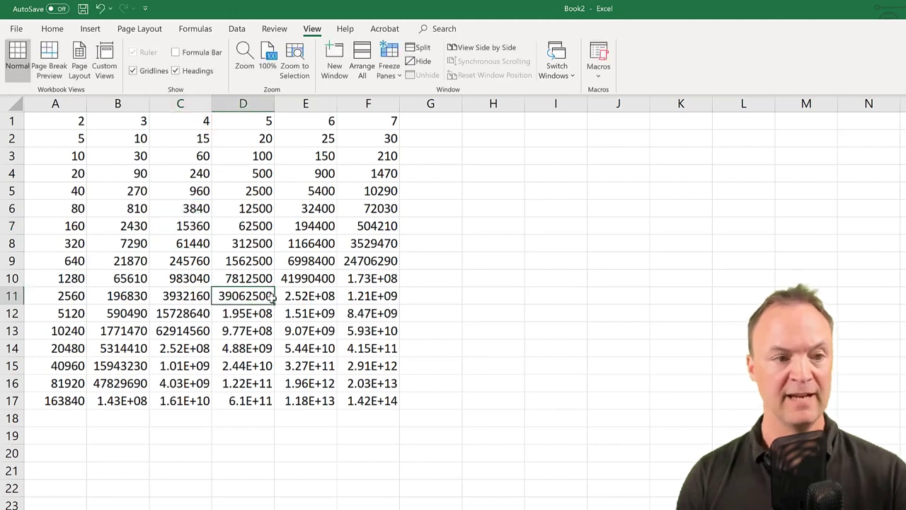
key(F2)
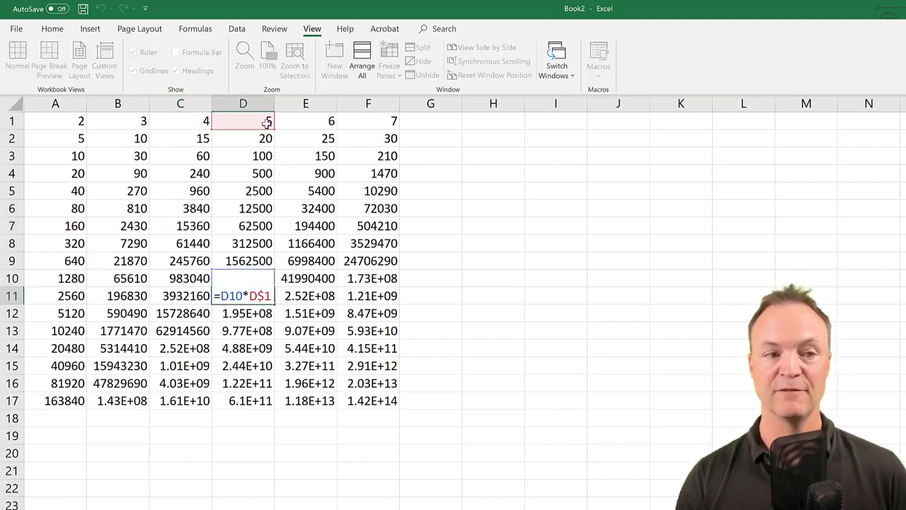